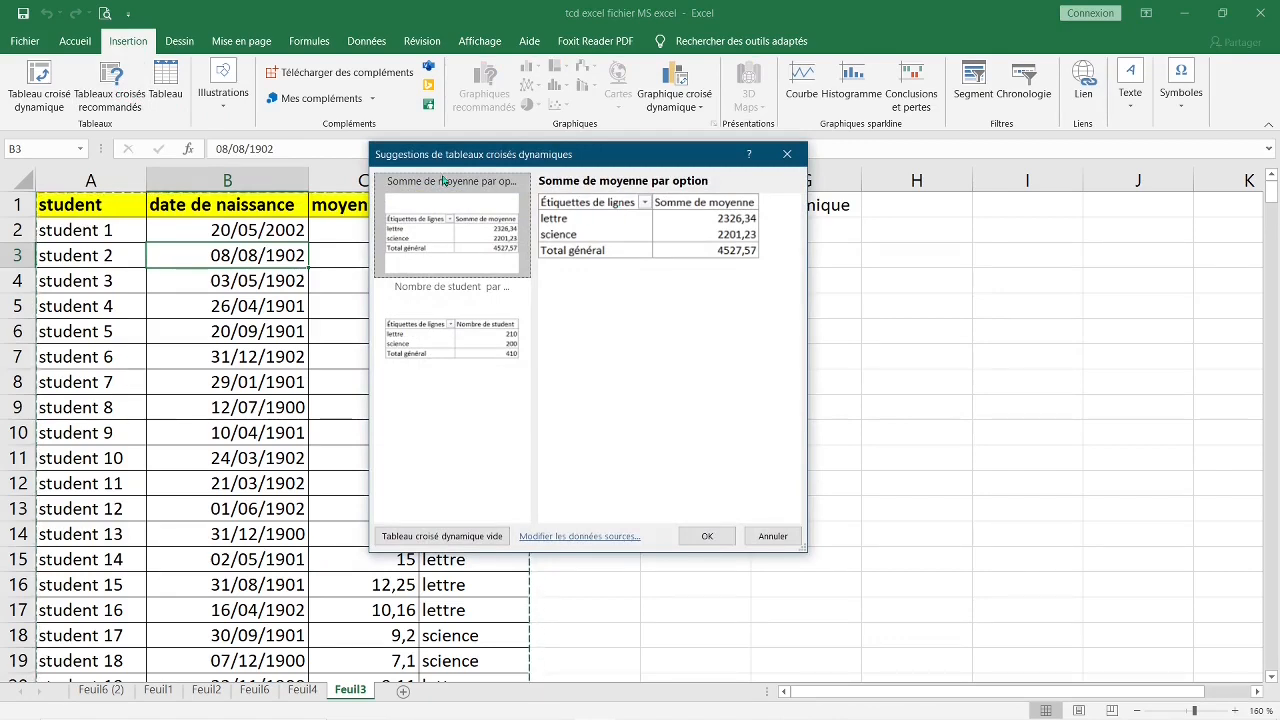
# Create an empty pivot table on a new worksheet from the range Feuil3!$A$1:$D$411
pyautogui.click(770, 537)
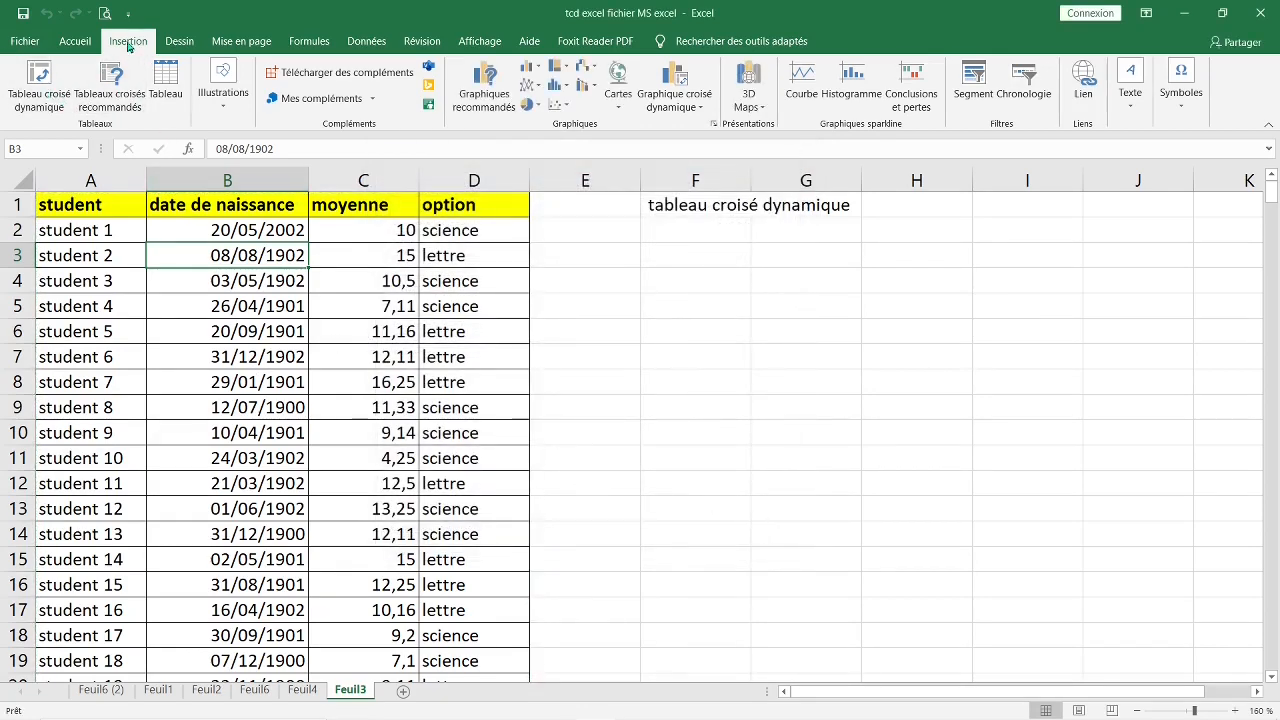
pyautogui.click(38, 85)
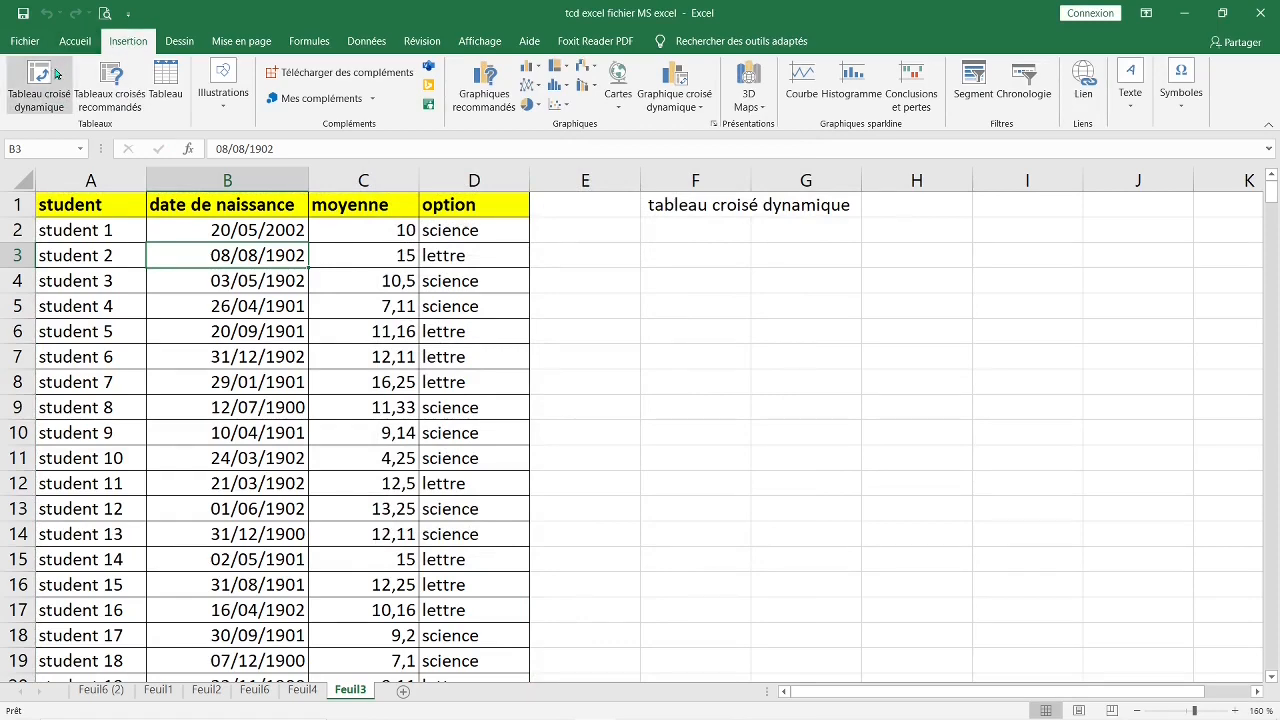
pyautogui.moveTo(576, 190); pyautogui.dragTo(740, 163)
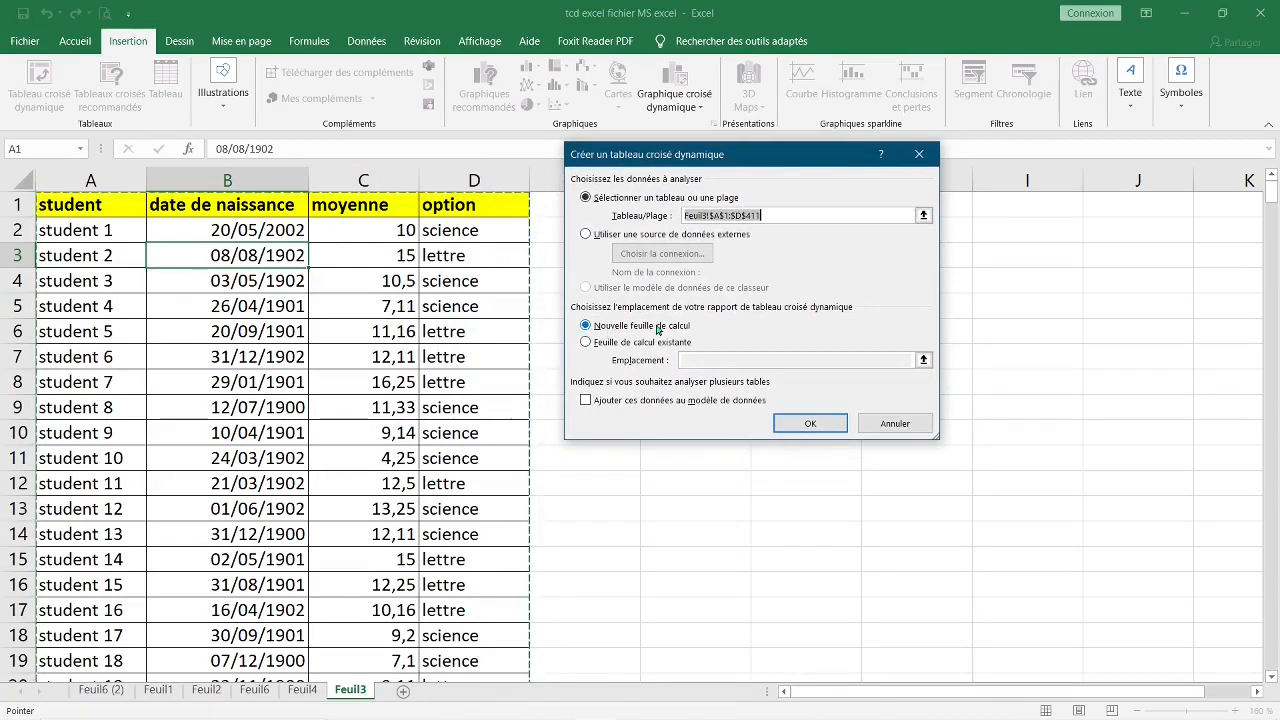
pyautogui.click(805, 424)
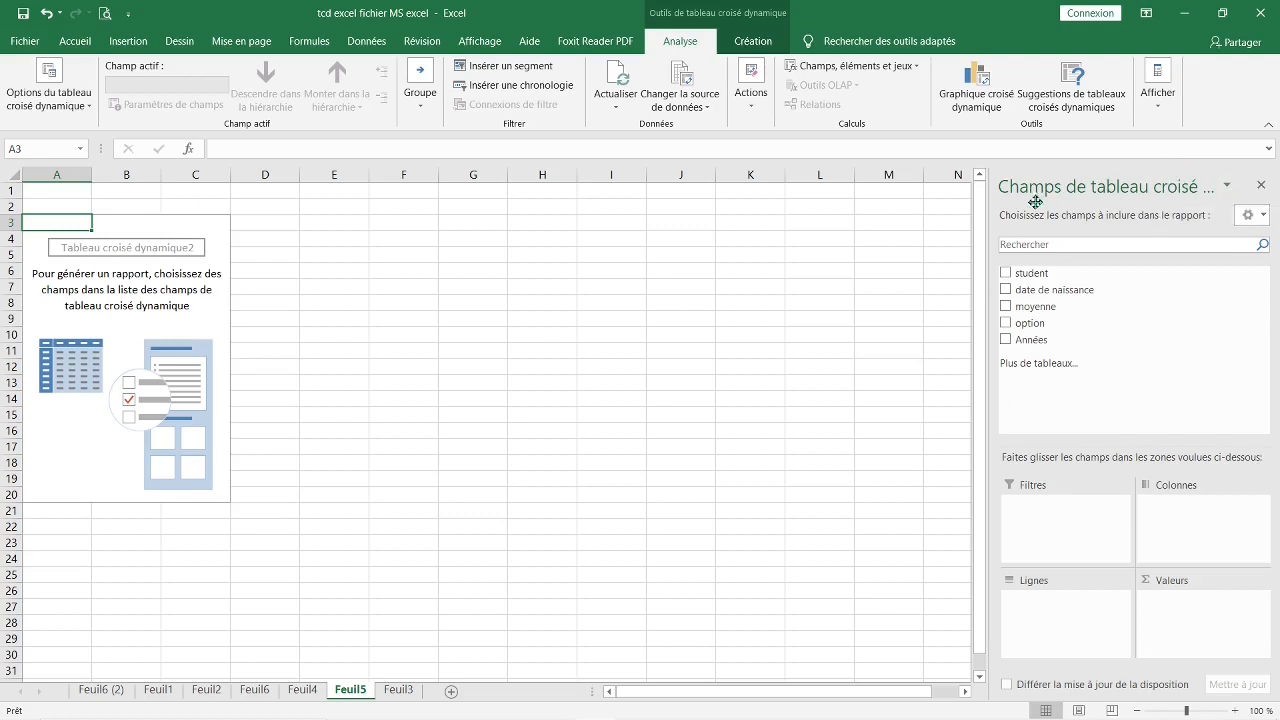
# Widen the pivot table field list and arrange its fields and areas sections side by side
pyautogui.click(1226, 186)
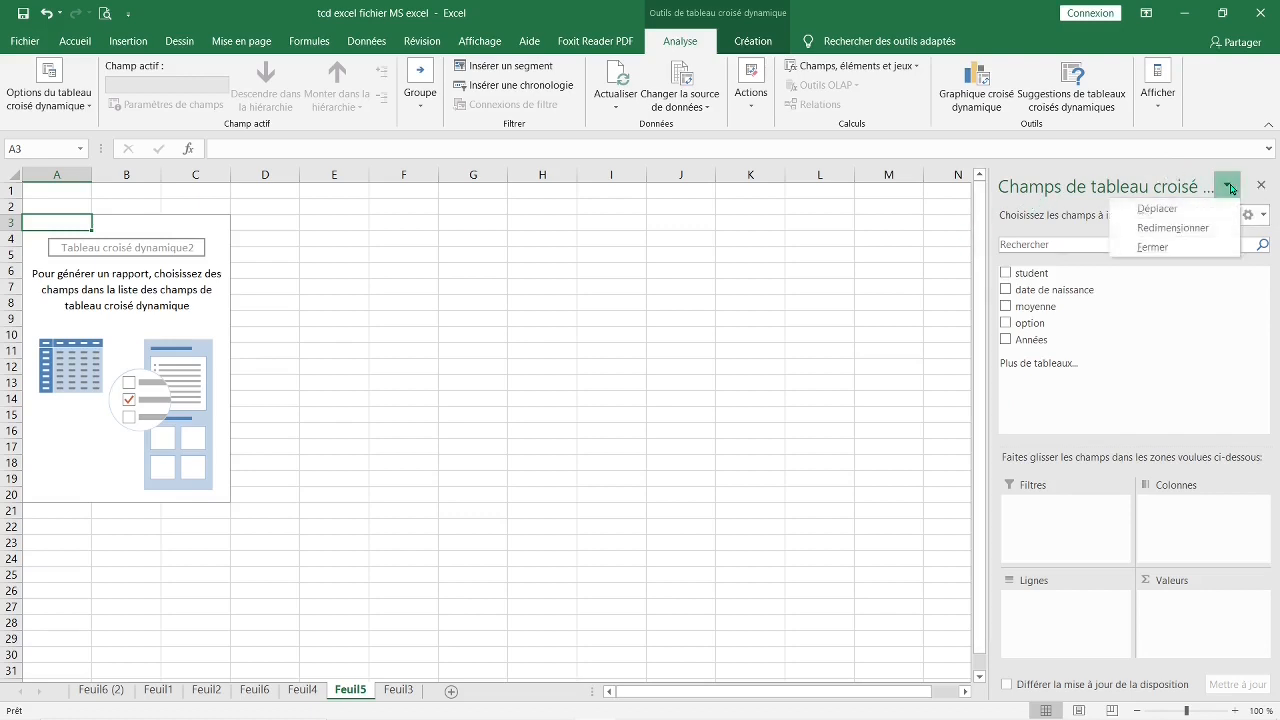
pyautogui.click(1173, 228)
pyautogui.moveTo(983, 429); pyautogui.dragTo(919, 317)
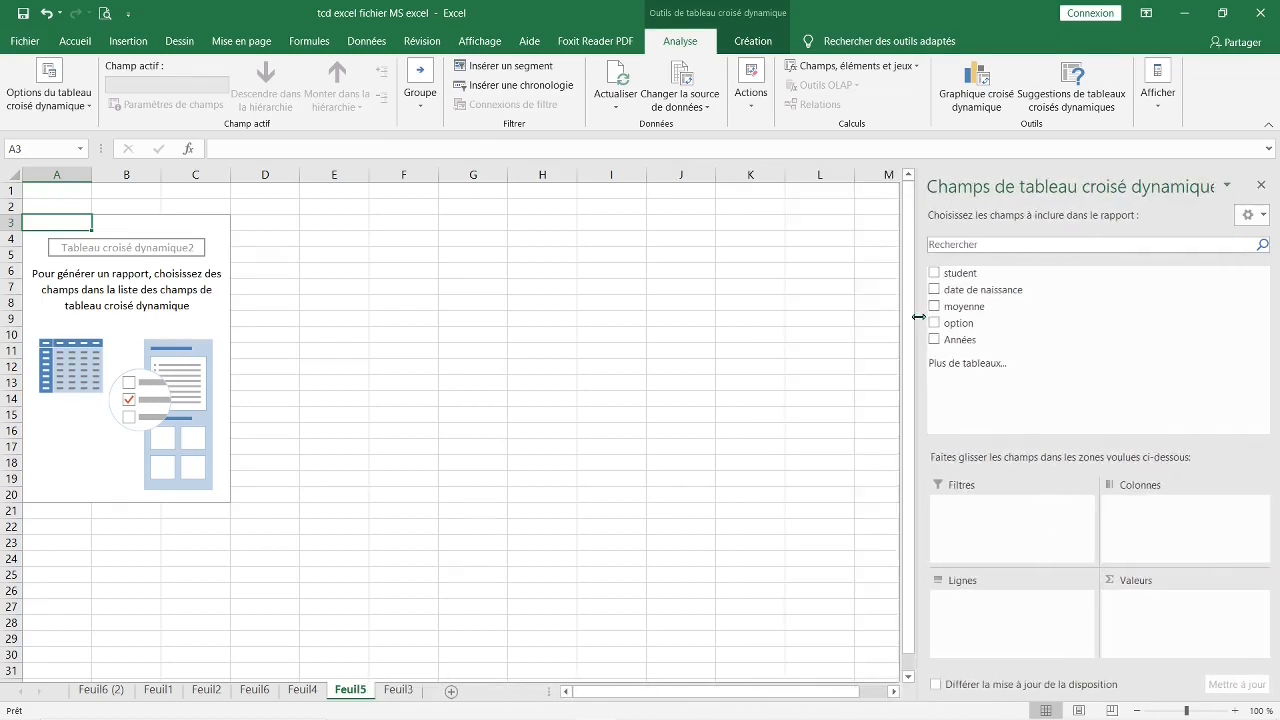
pyautogui.click(1254, 218)
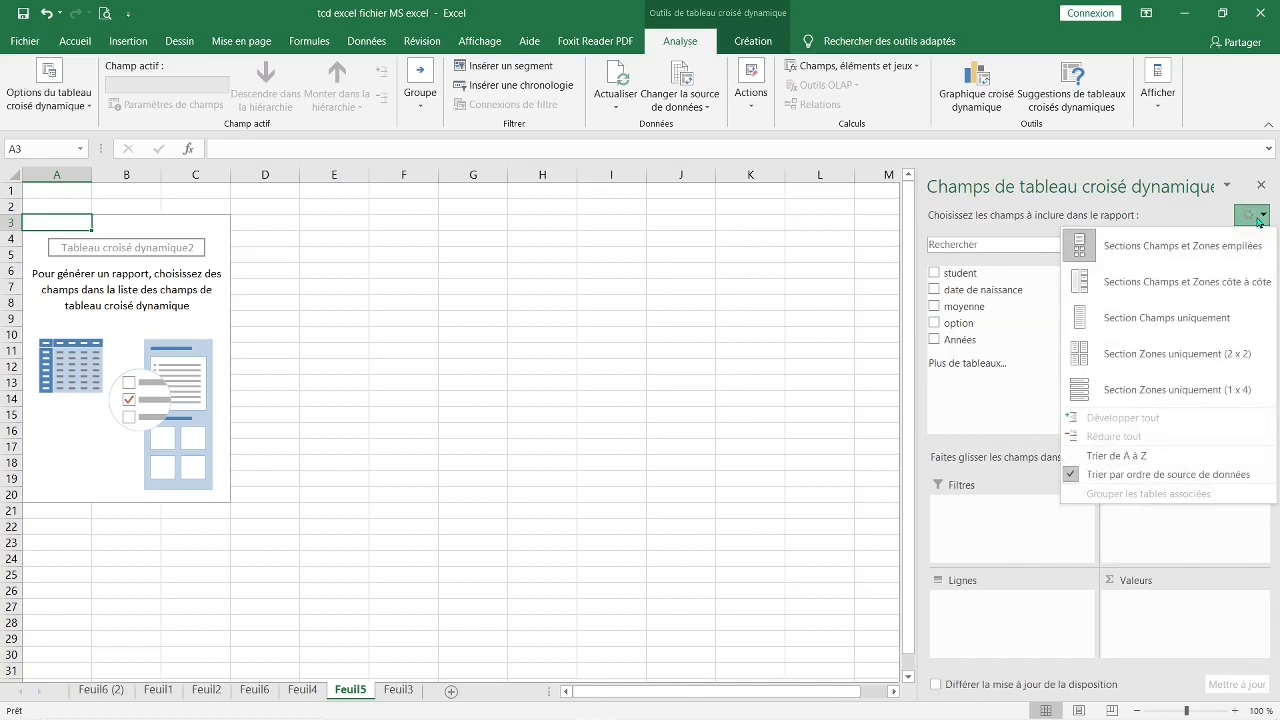
pyautogui.click(1125, 285)
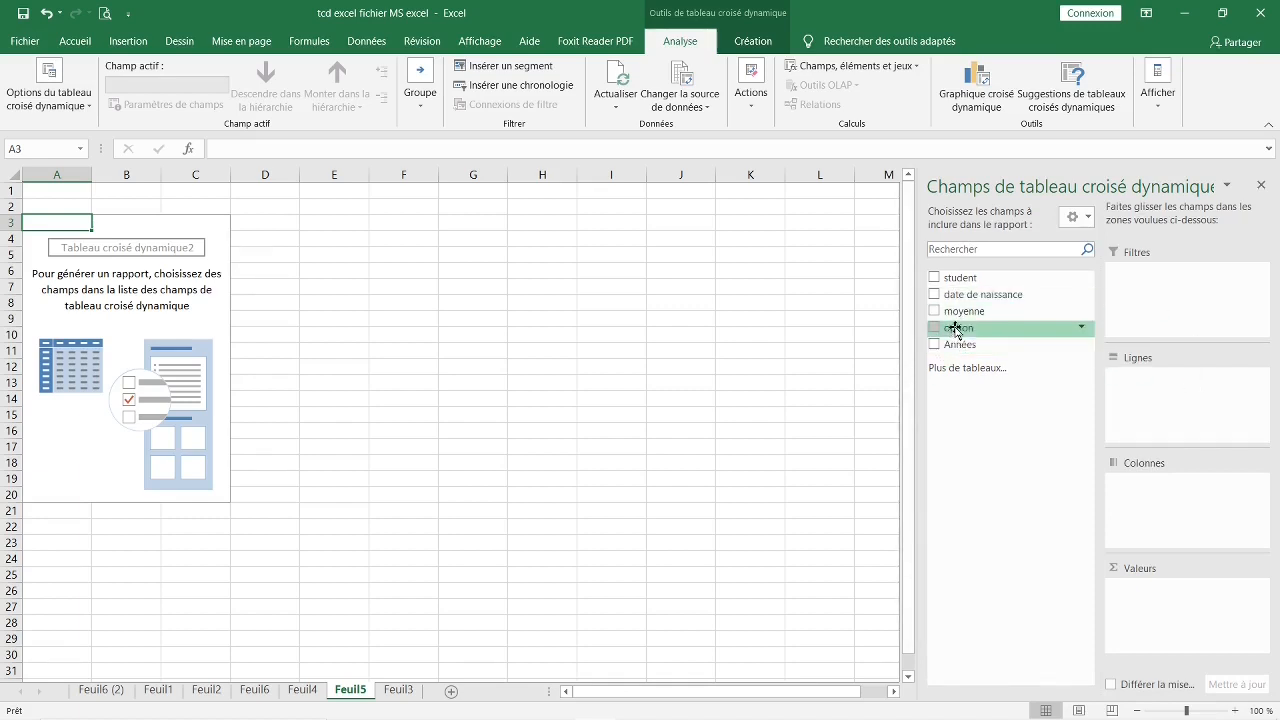
# Place the option field in the pivot table's rows and also in its values as a count
pyautogui.moveTo(956, 329); pyautogui.dragTo(1143, 392)
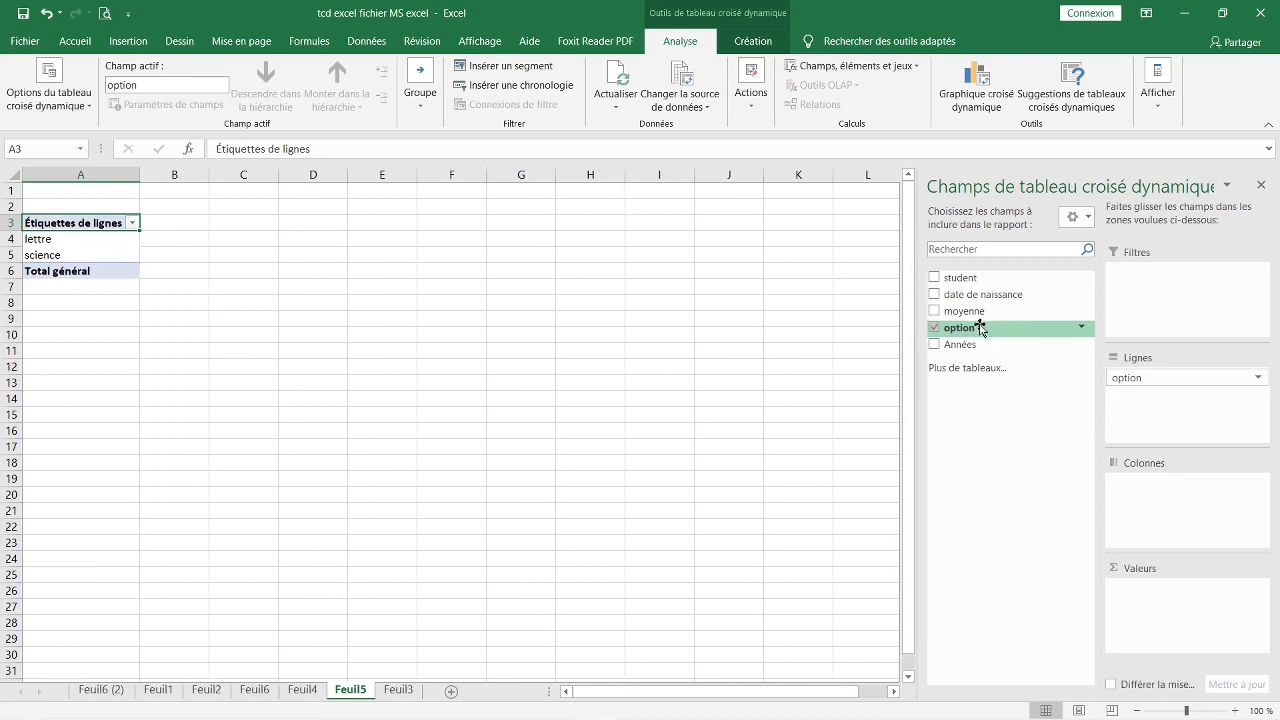
pyautogui.moveTo(980, 331); pyautogui.dragTo(1156, 610)
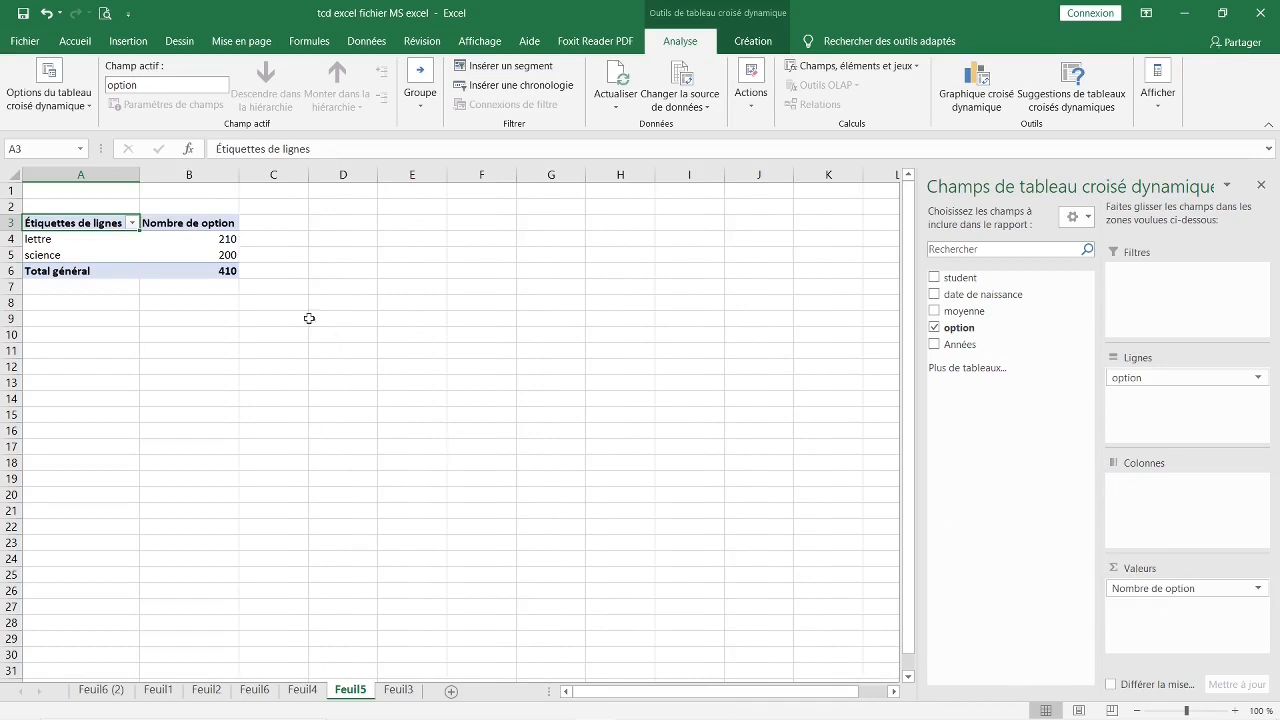
# Collapse the ribbon and examine the count for each option in the pivot table up close
pyautogui.moveTo(205, 242)
pyautogui.click(260, 330)
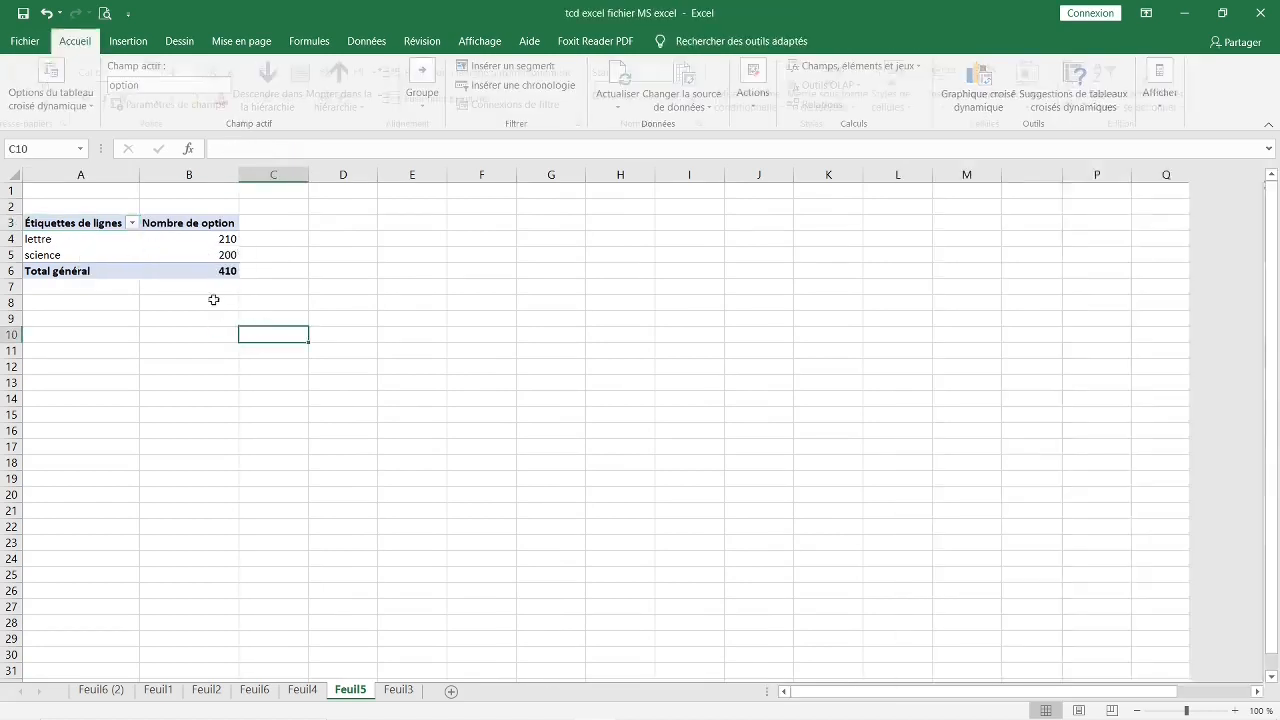
pyautogui.click(60, 203)
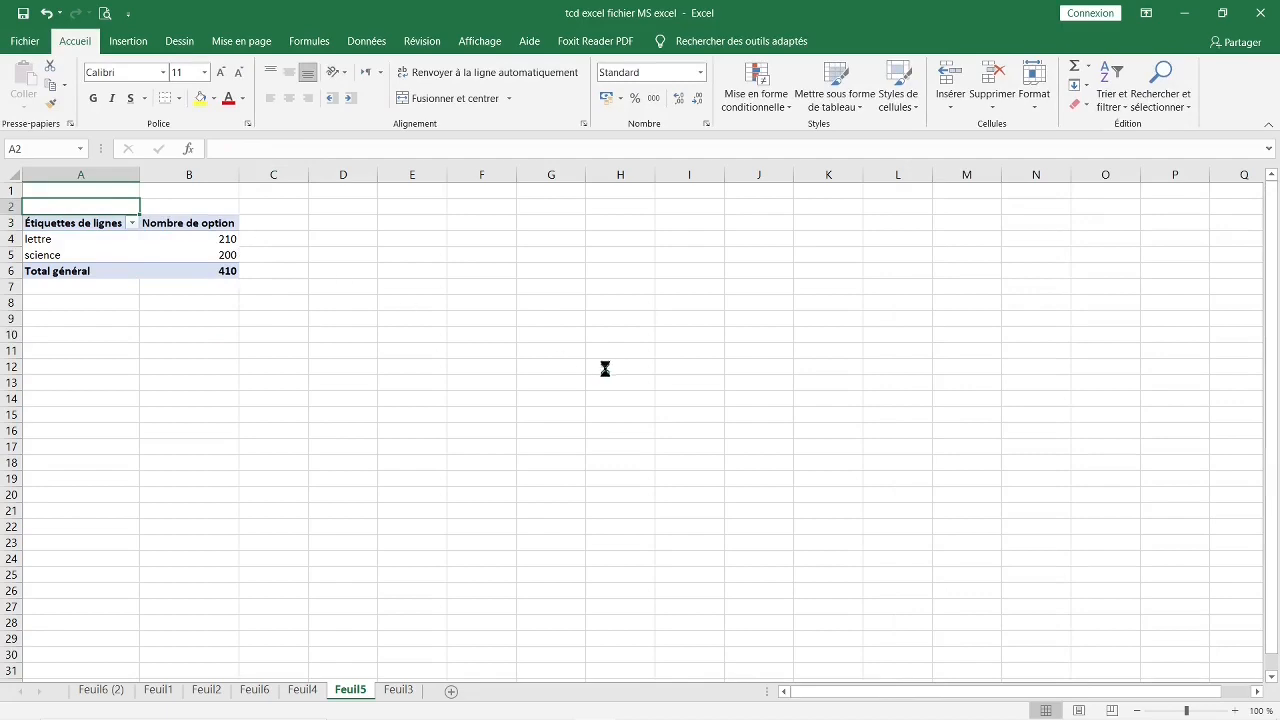
pyautogui.keyDown('ctrl'); pyautogui.scroll(12, 605, 369); pyautogui.keyUp('ctrl')
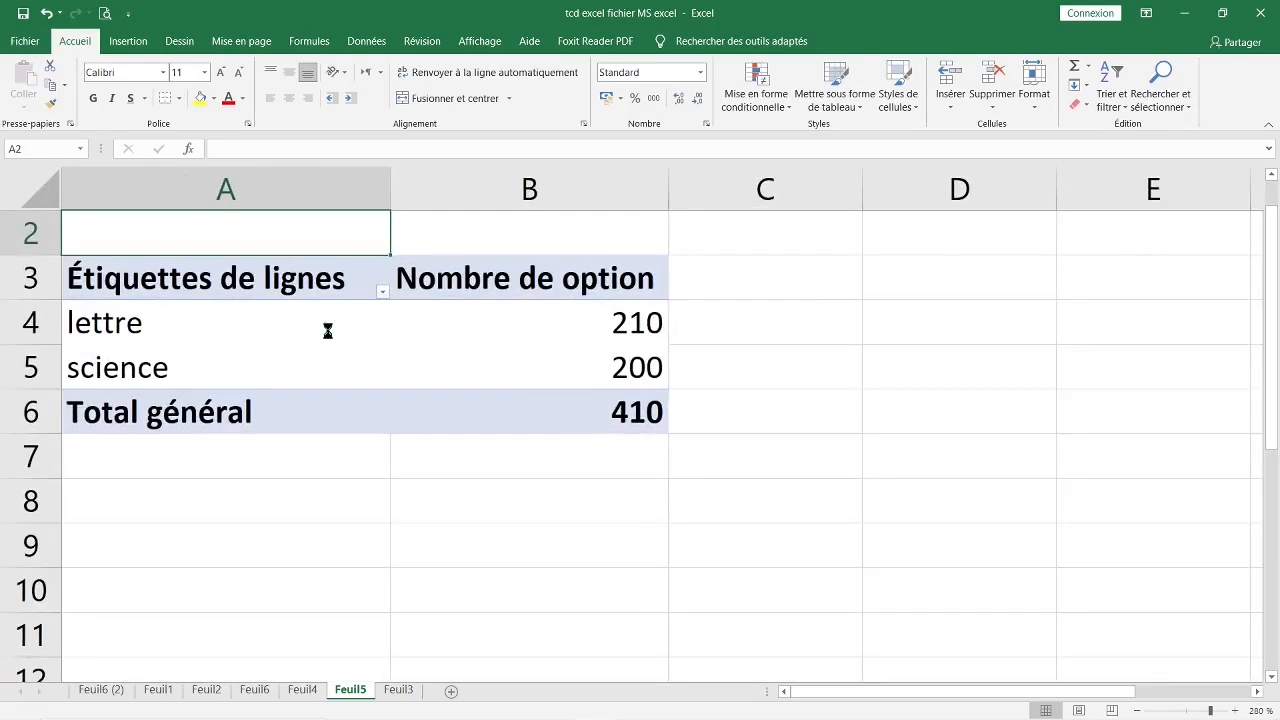
pyautogui.keyDown('ctrl'); pyautogui.scroll(2, 327, 331); pyautogui.keyUp('ctrl')
pyautogui.doubleClick(80, 44)
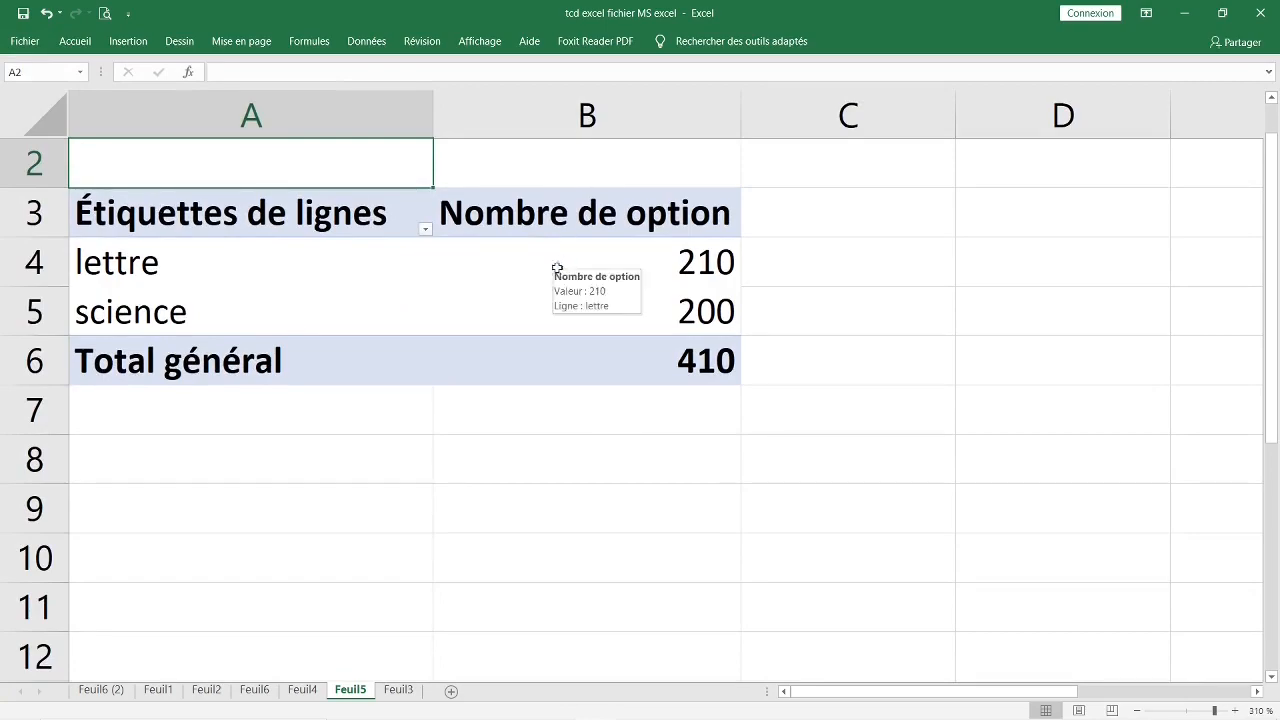
pyautogui.keyDown('ctrl'); pyautogui.scroll(-9, 560, 268); pyautogui.keyUp('ctrl')
pyautogui.keyDown('ctrl'); pyautogui.scroll(-6, 549, 274); pyautogui.keyUp('ctrl')
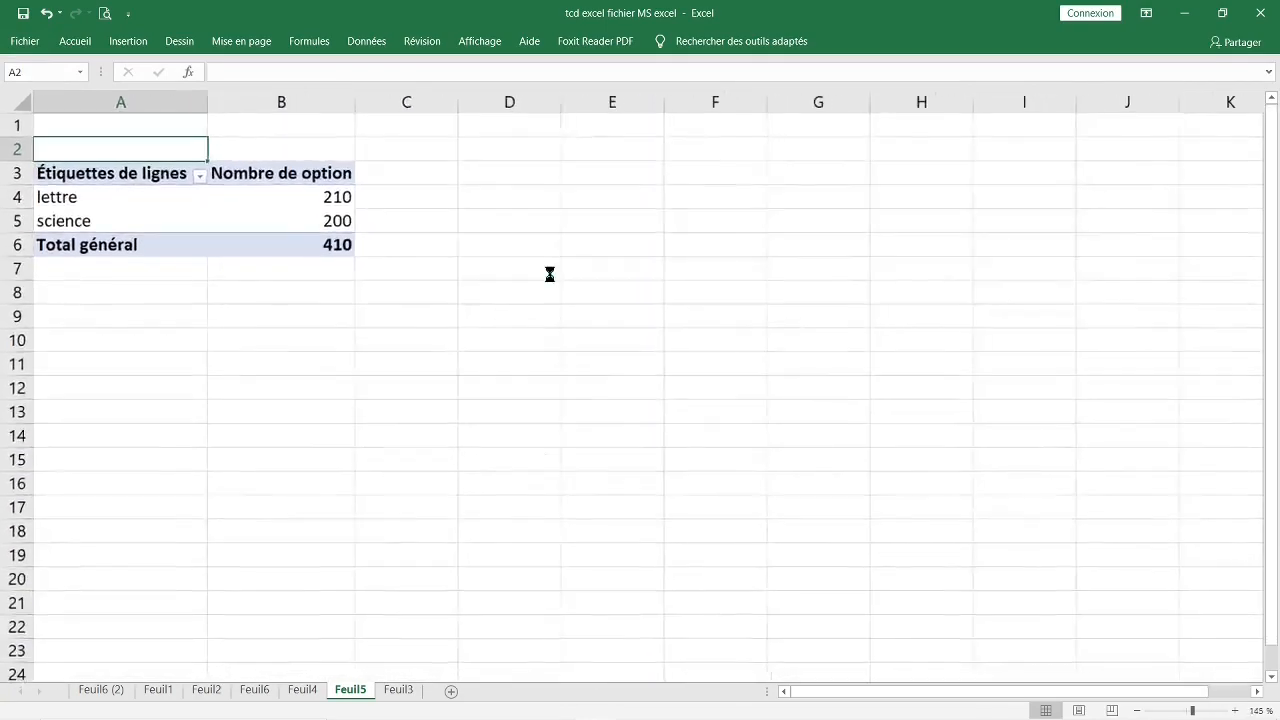
pyautogui.keyDown('ctrl'); pyautogui.scroll(1, 549, 276); pyautogui.keyUp('ctrl')
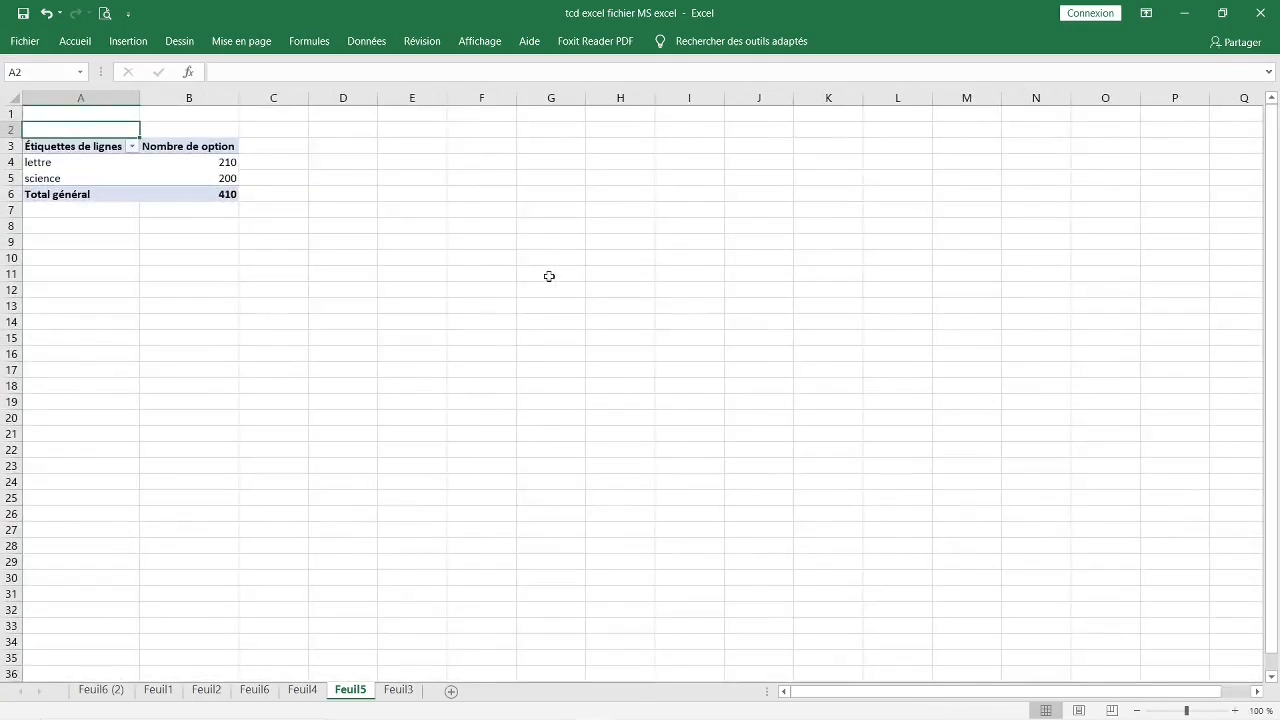
# Add date de naissance to the pivot table's columns, with Années moved to the rows and option to the columns
pyautogui.click(177, 178)
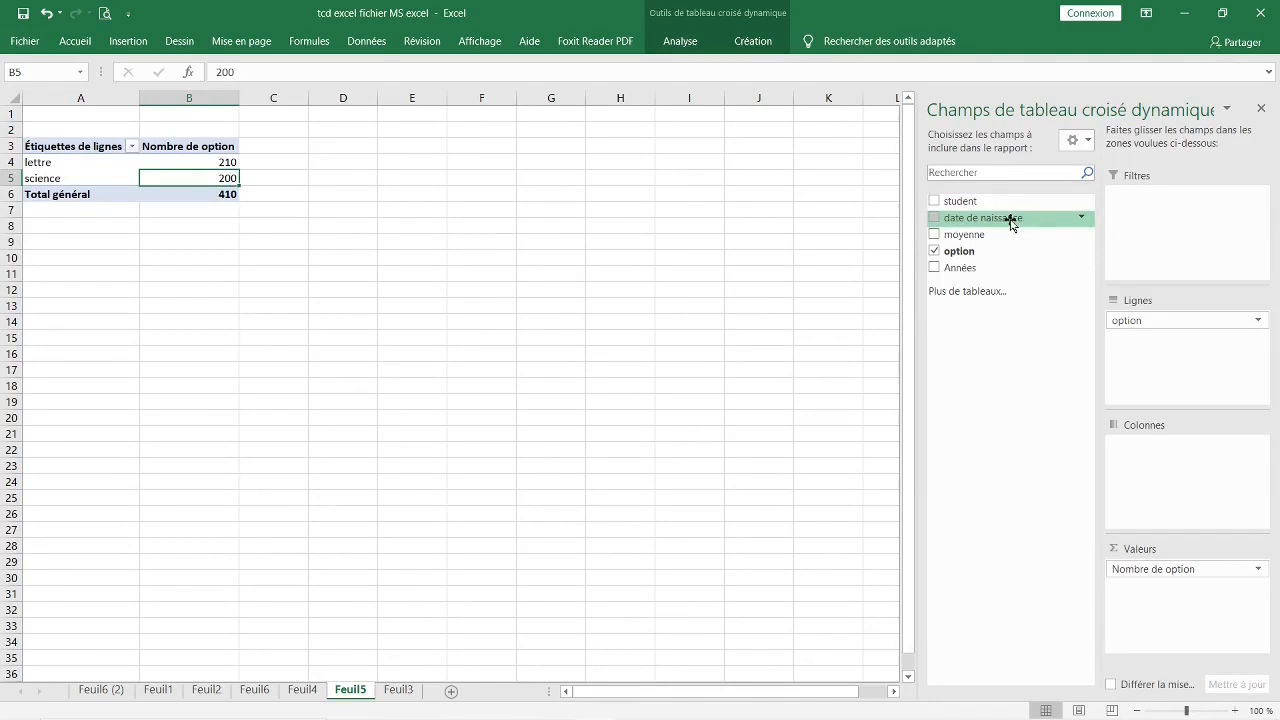
pyautogui.moveTo(1011, 224); pyautogui.dragTo(1160, 455)
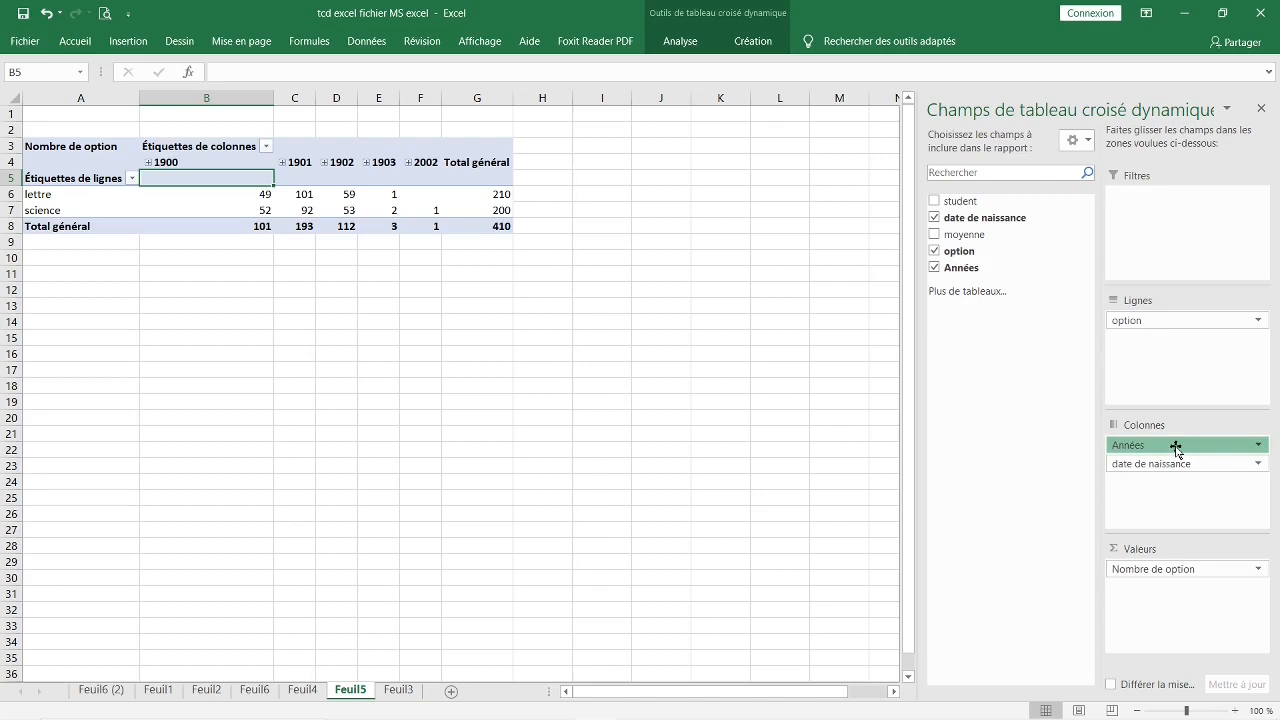
pyautogui.moveTo(1176, 449); pyautogui.dragTo(1181, 343)
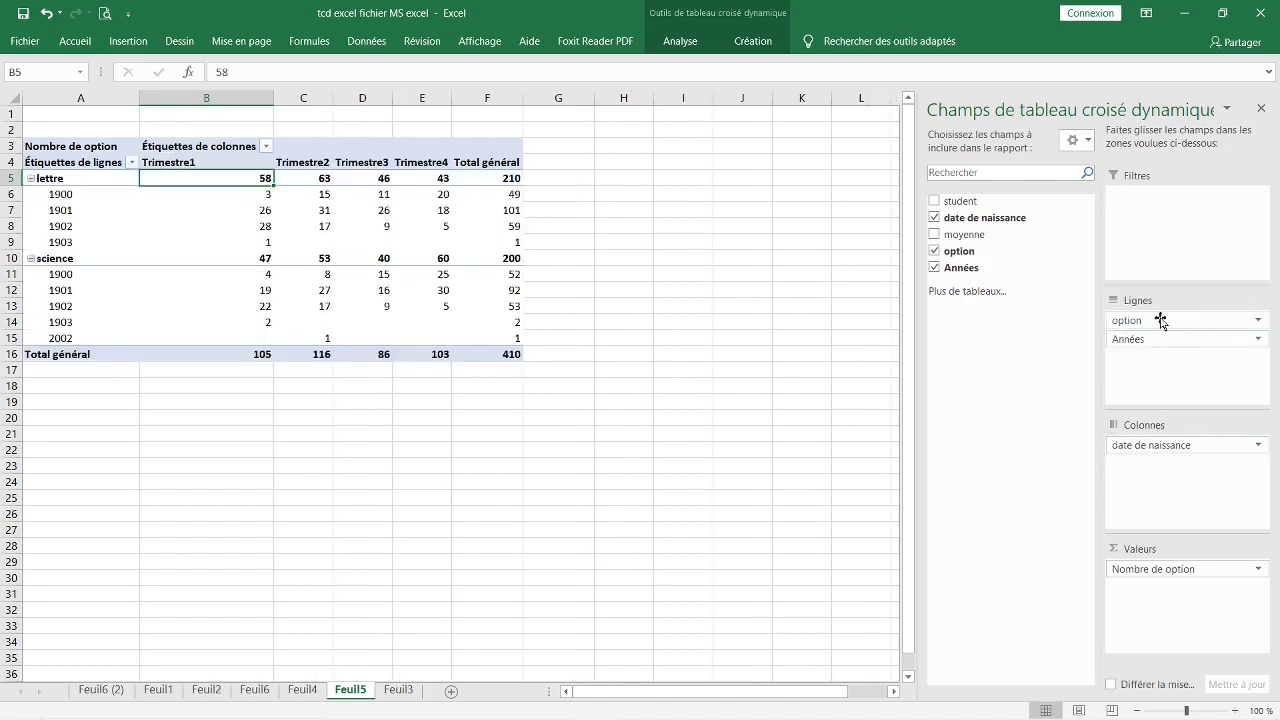
pyautogui.moveTo(1160, 320); pyautogui.dragTo(1152, 463)
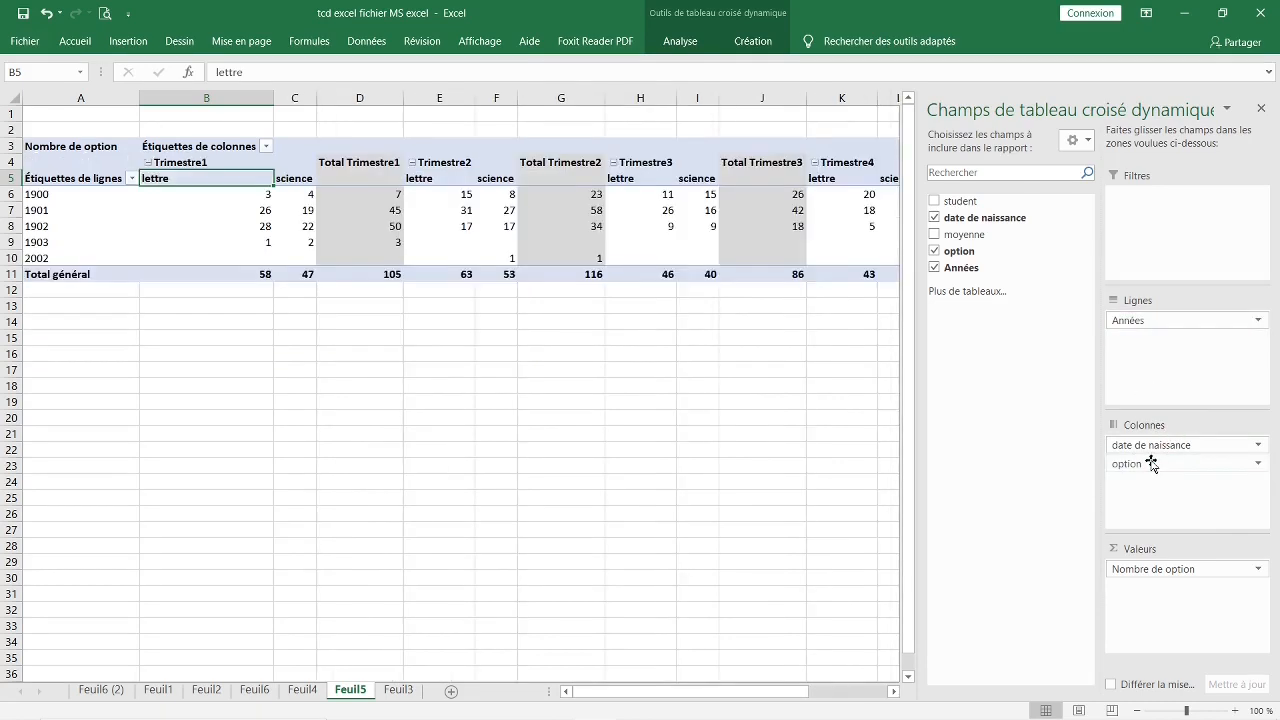
# Remove the date de naissance field from the pivot table, keeping Années in rows and option in columns
pyautogui.click(300, 388)
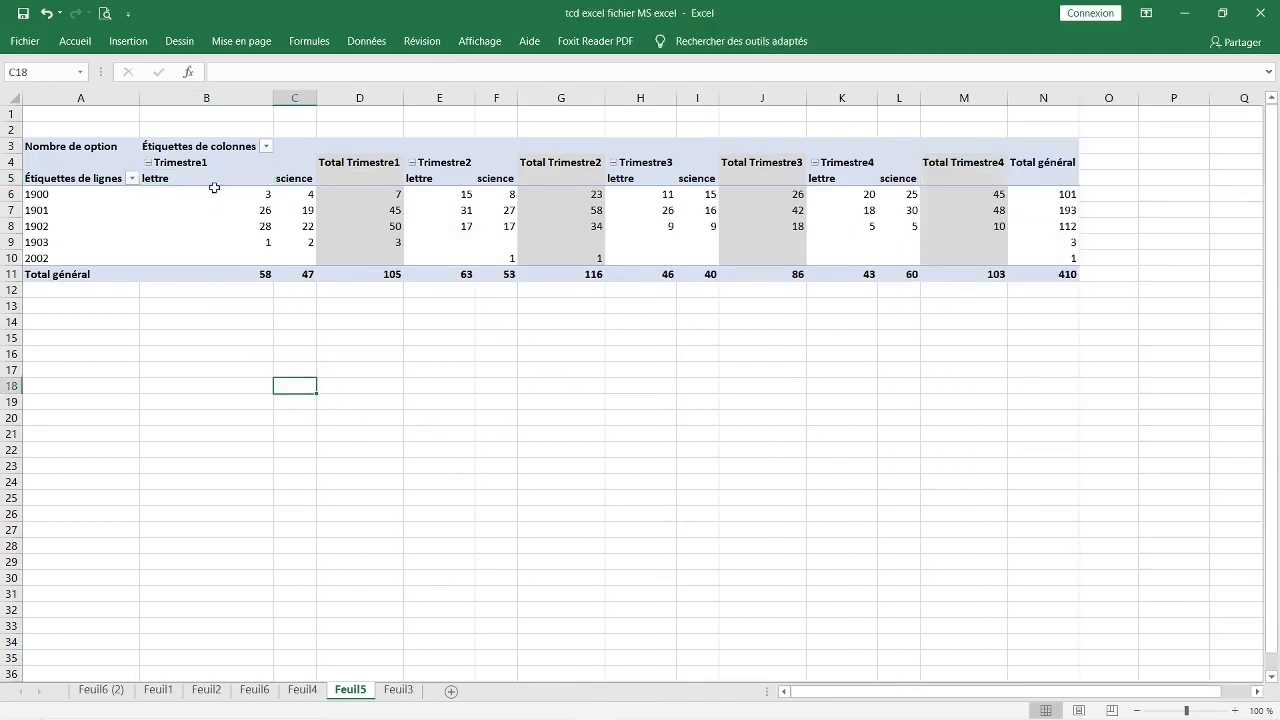
pyautogui.click(172, 165)
pyautogui.click(54, 197)
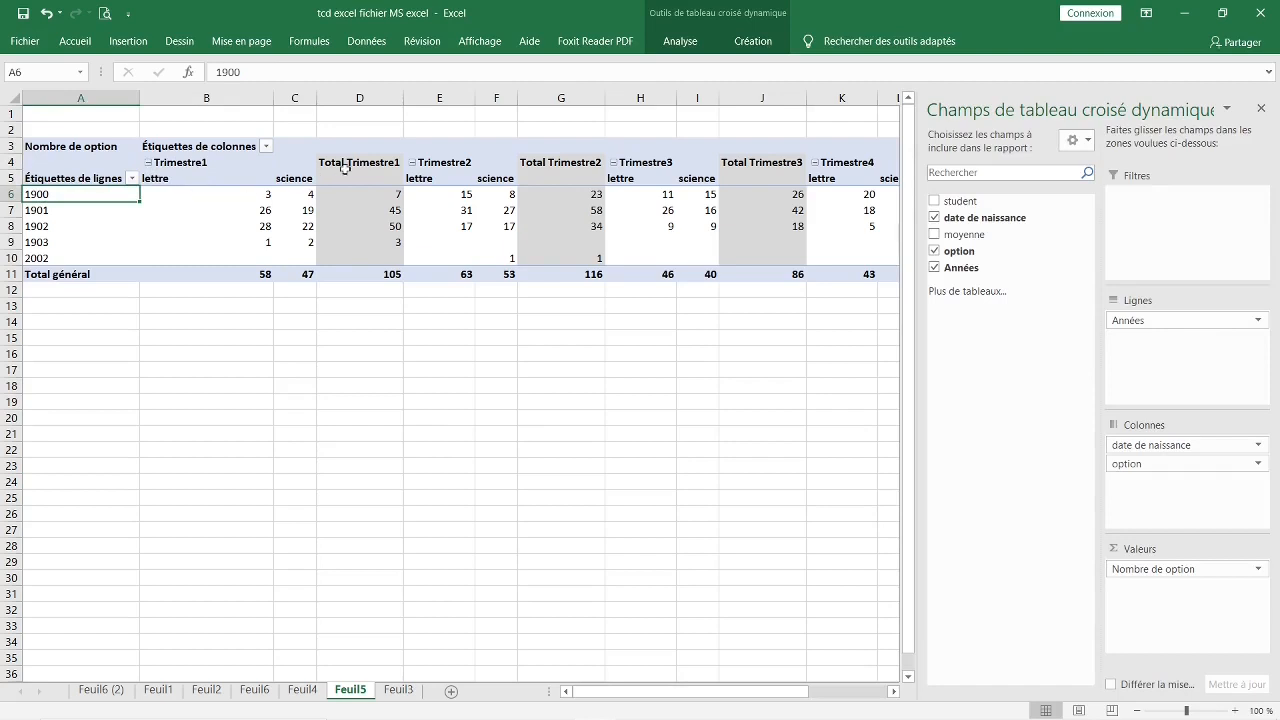
pyautogui.click(565, 372)
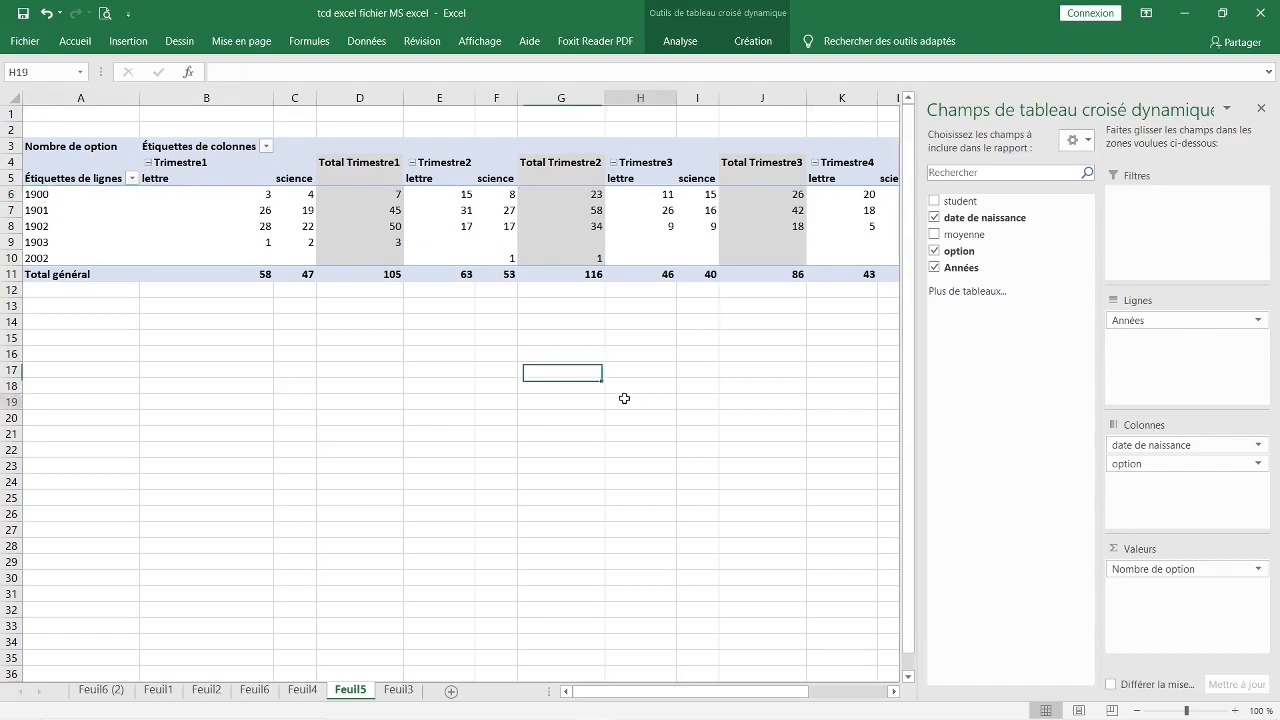
pyautogui.click(496, 207)
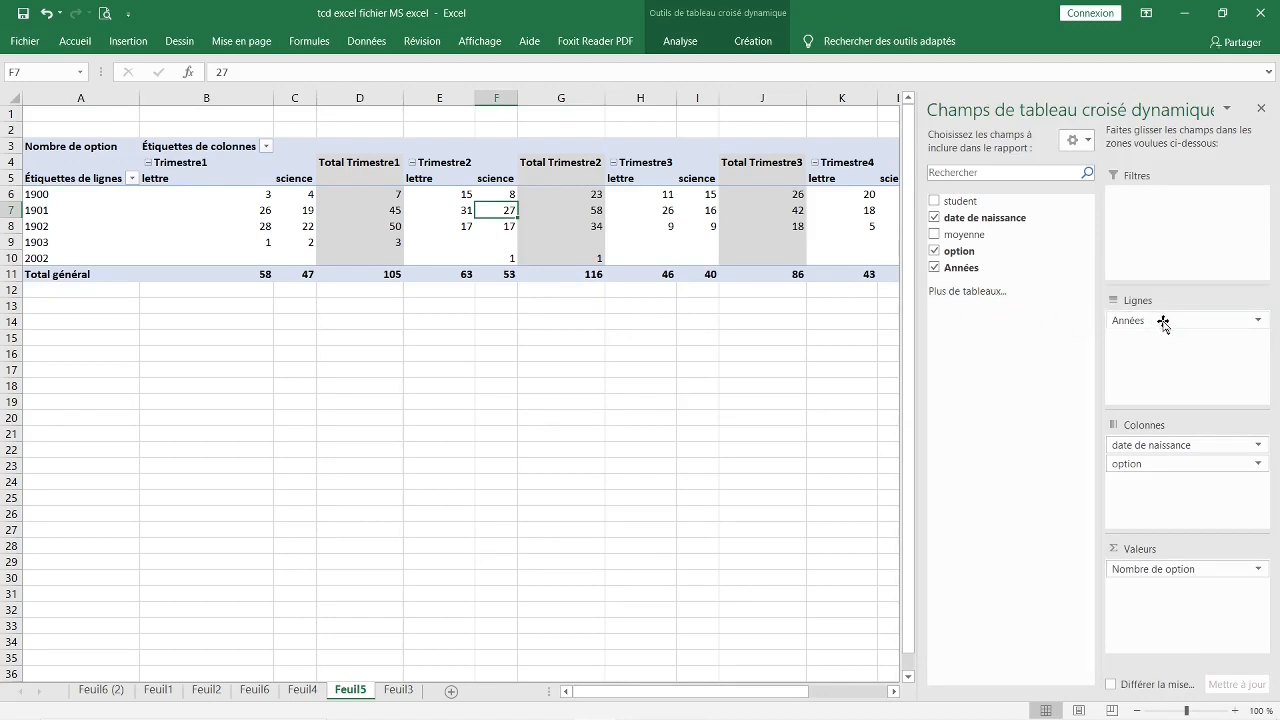
pyautogui.click(934, 218)
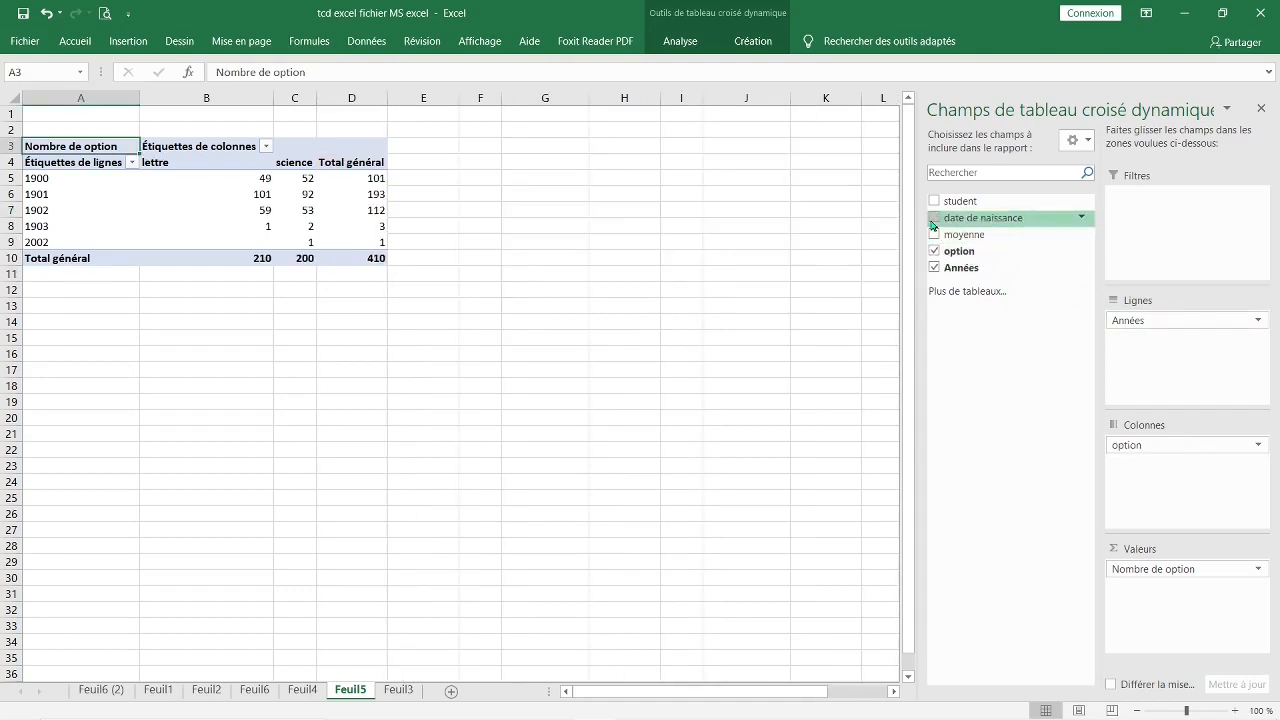
# Extract the source records behind the grand total of the 2002 row onto a new sheet
pyautogui.click(59, 182)
pyautogui.click(90, 202)
pyautogui.click(78, 182)
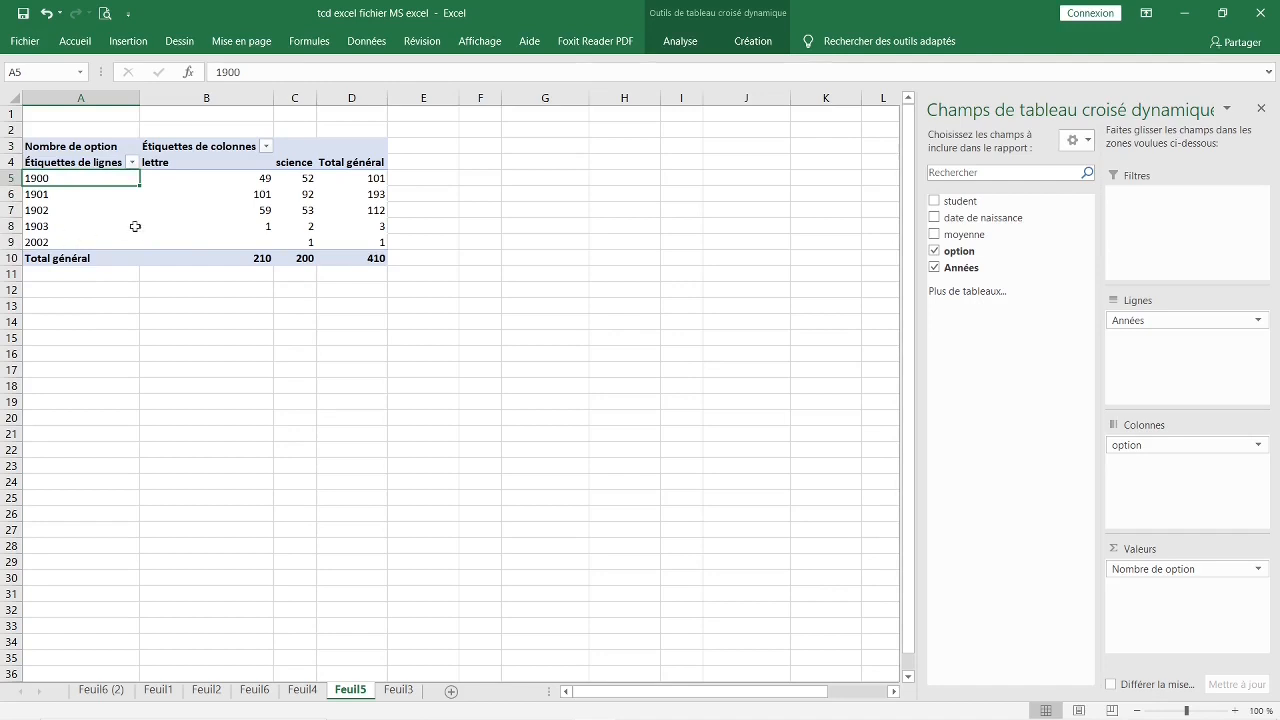
pyautogui.click(295, 244)
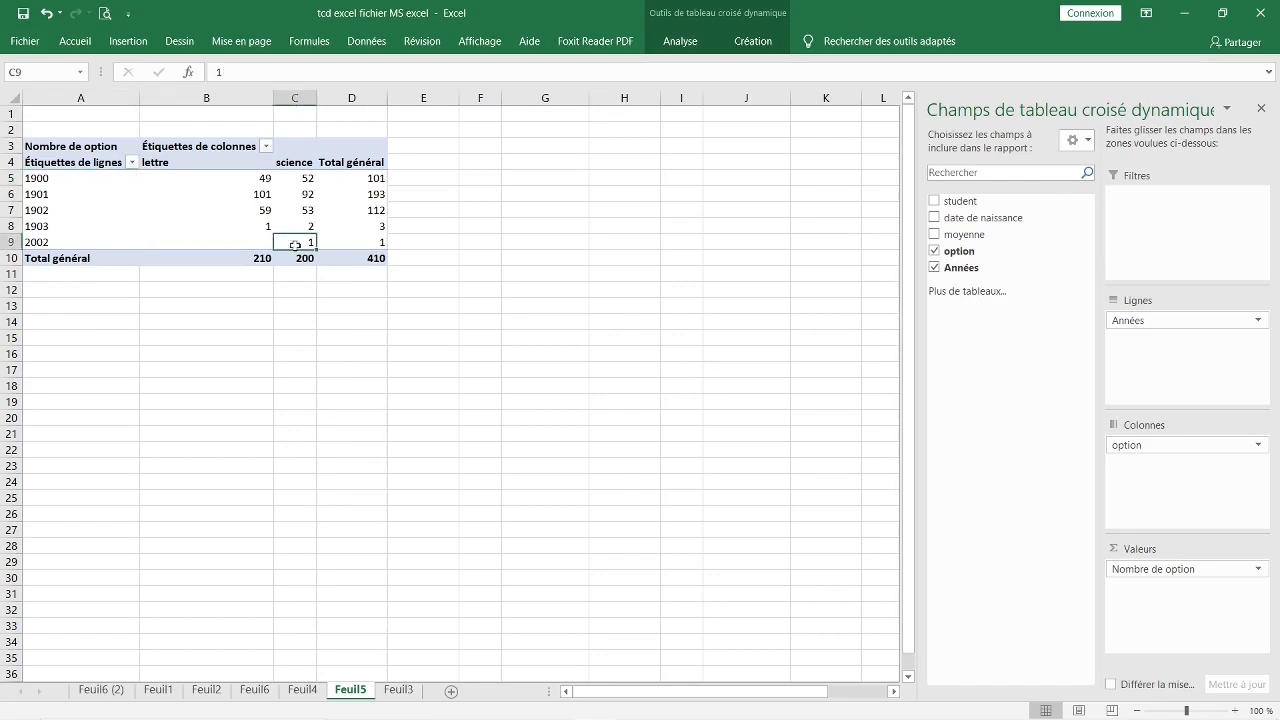
pyautogui.click(274, 322)
pyautogui.click(304, 246)
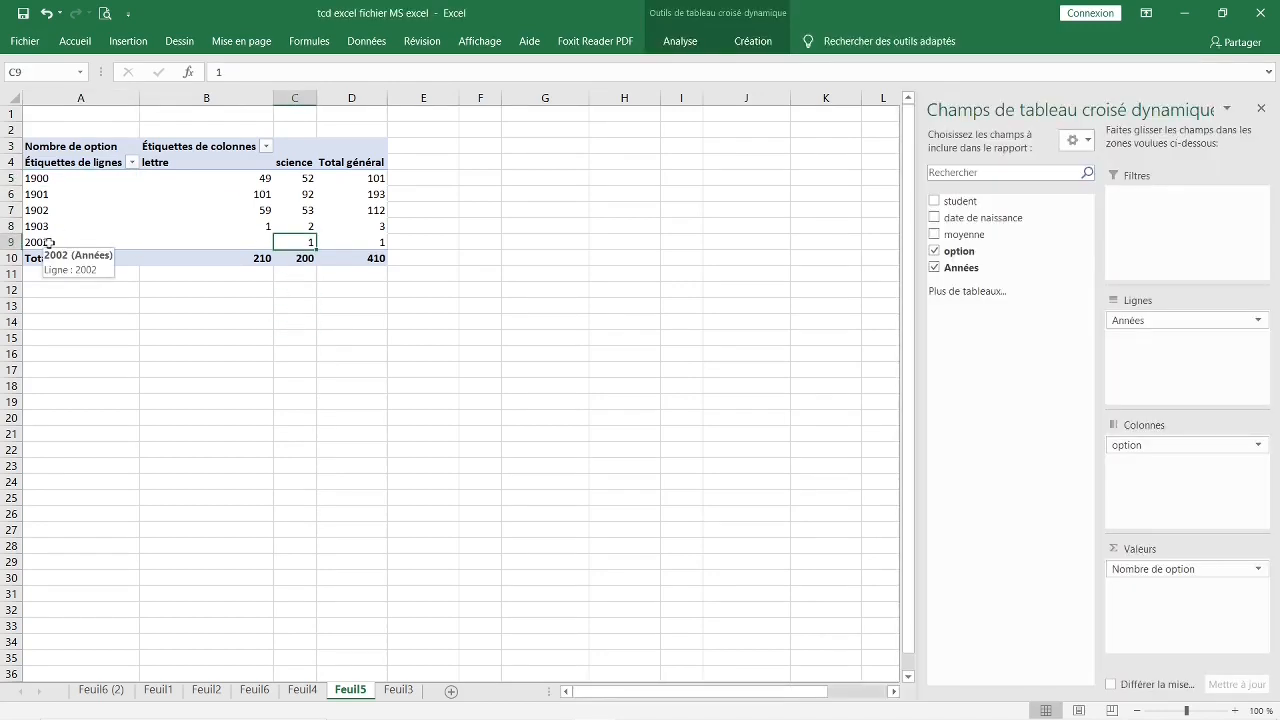
pyautogui.click(366, 244)
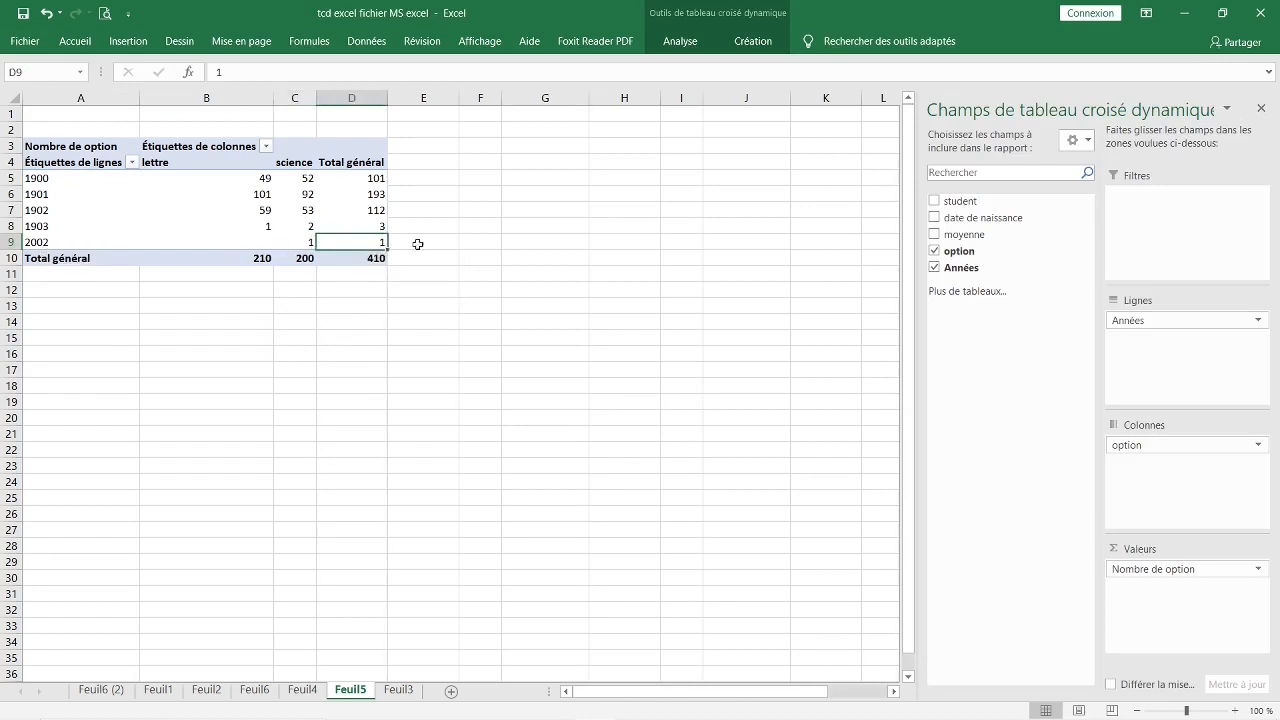
pyautogui.moveTo(353, 242)
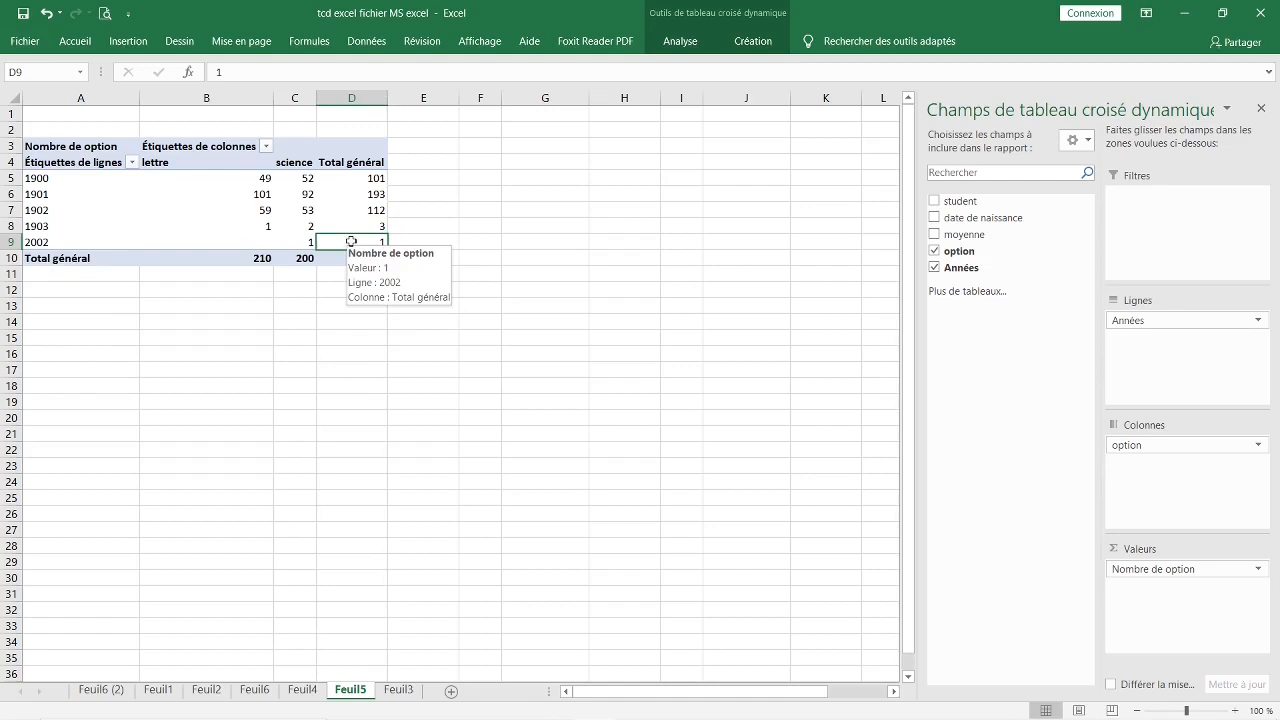
pyautogui.doubleClick(351, 241)
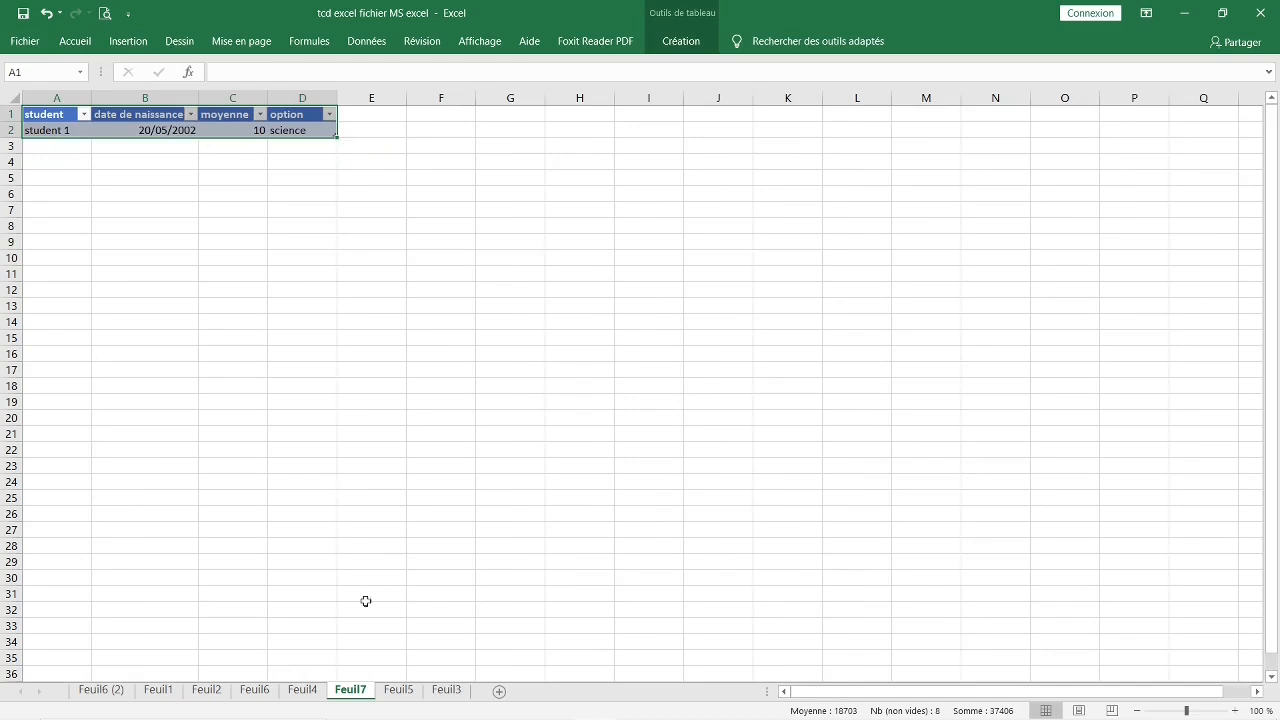
# Correct the birth year of student 1 to 2000 in the source table on Feuil3
pyautogui.click(170, 694)
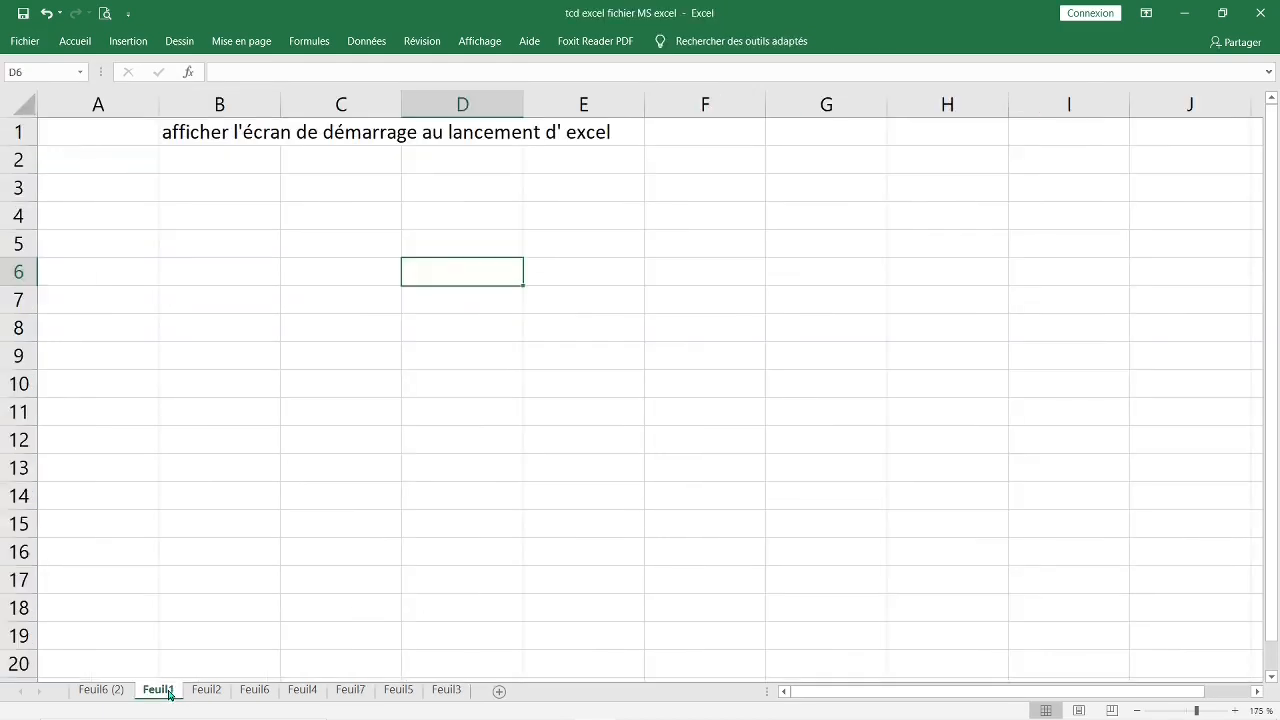
pyautogui.click(445, 691)
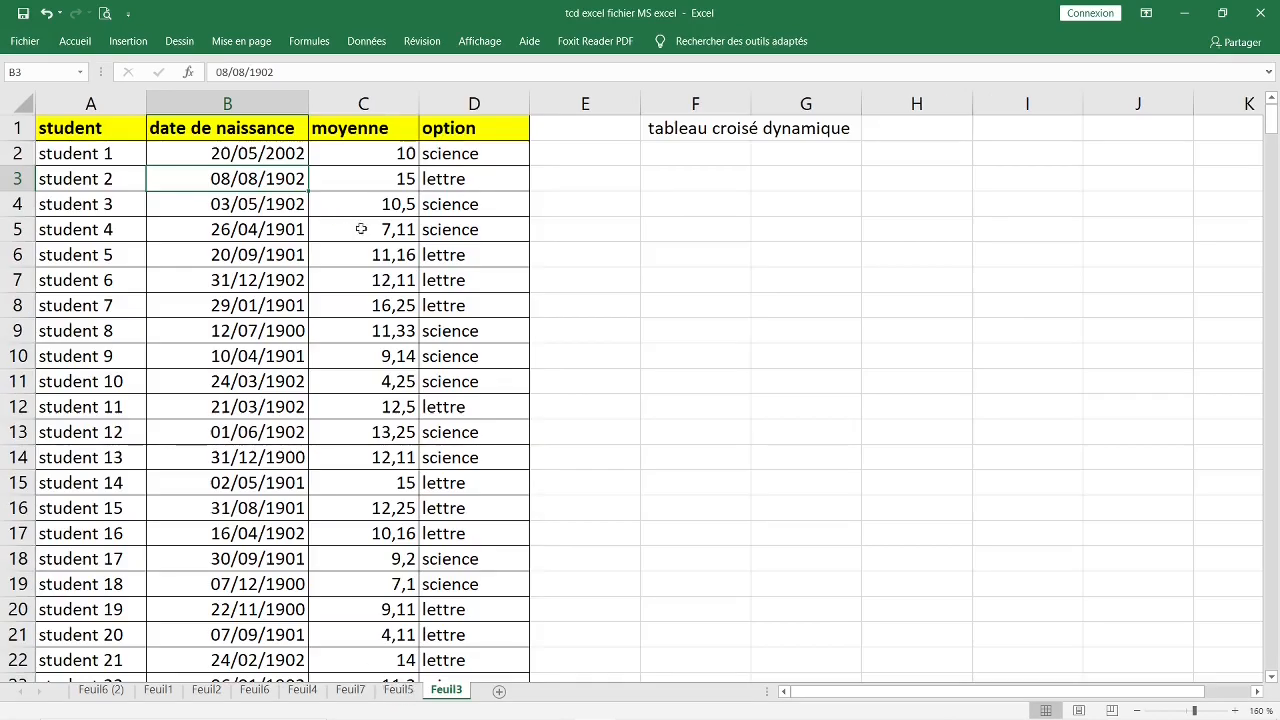
pyautogui.click(295, 152)
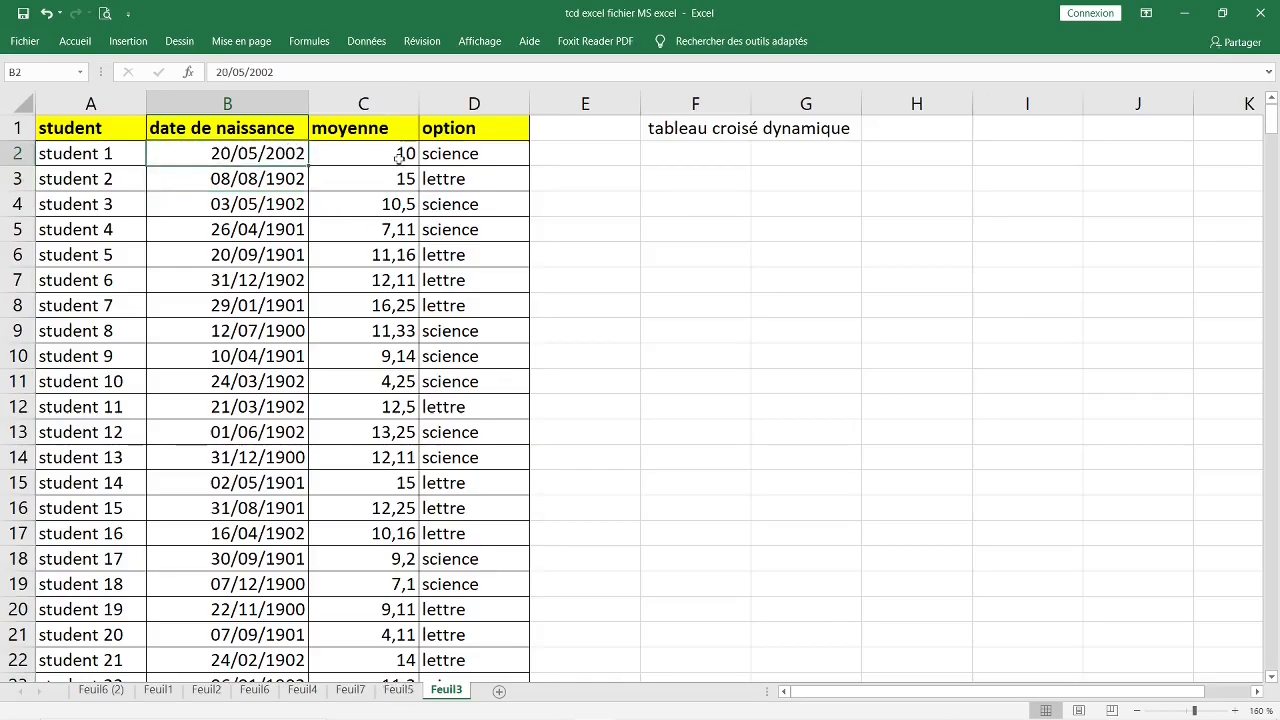
pyautogui.doubleClick(277, 153)
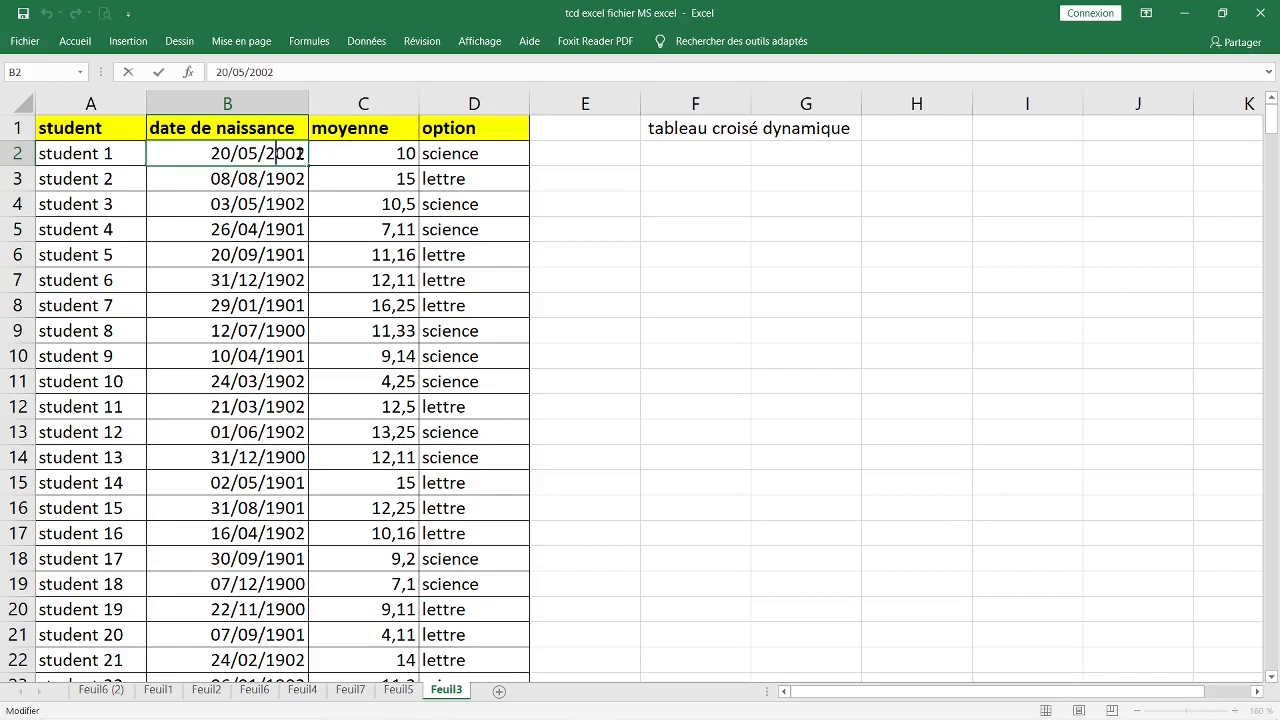
pyautogui.moveTo(281, 153); pyautogui.dragTo(316, 155)
pyautogui.press('BackSpace')
pyautogui.write('0')
pyautogui.press('Return')
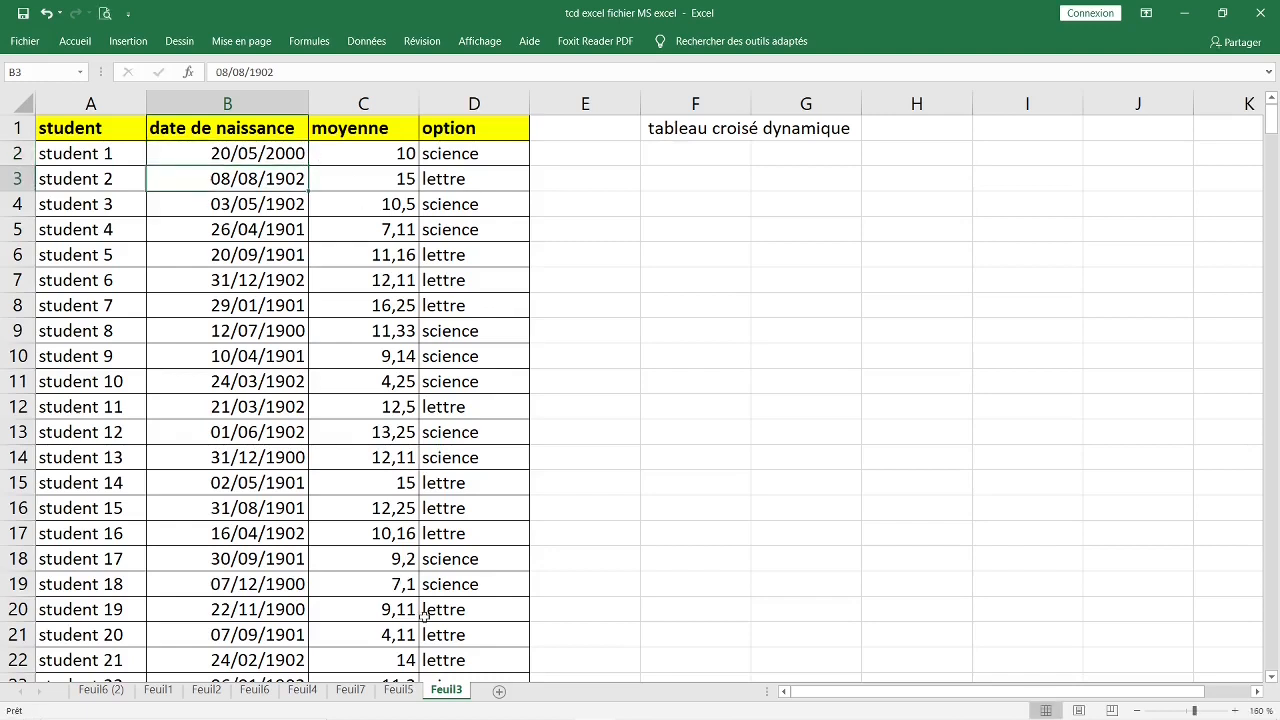
# Insert a new pivot table based on the range Feuil3!$A$1:$D$411, placed on a new worksheet
pyautogui.click(280, 442)
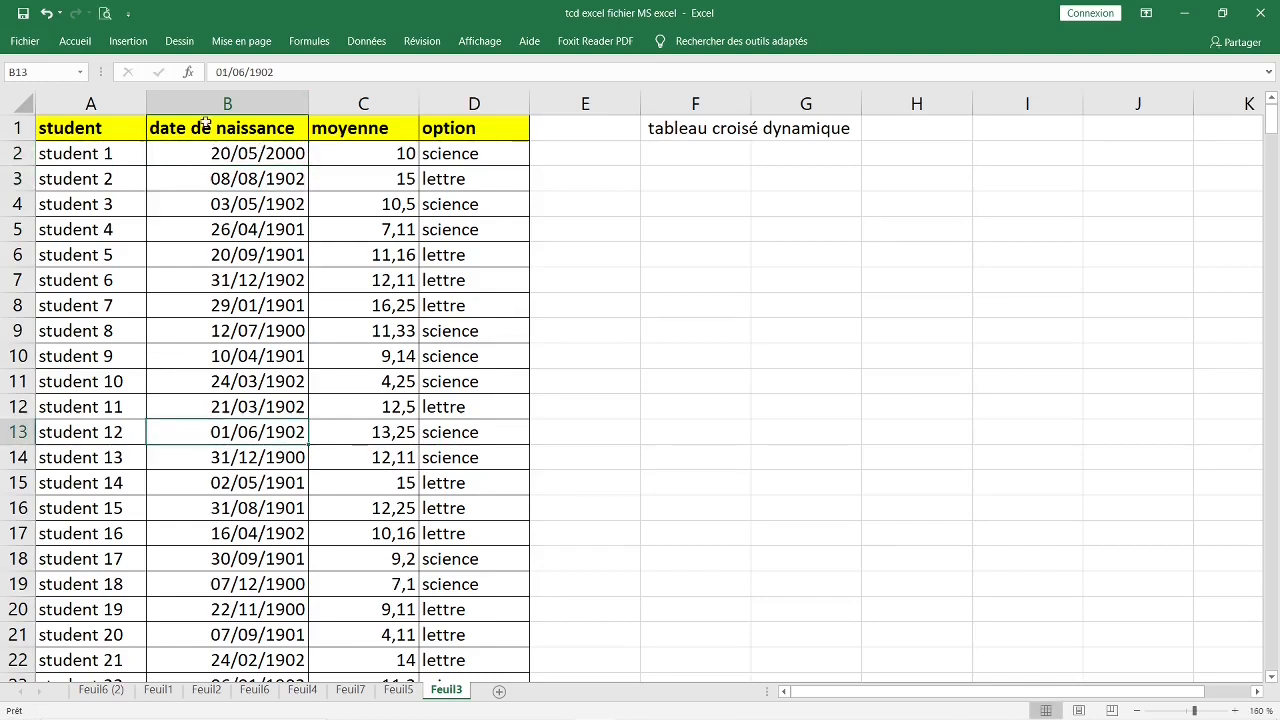
pyautogui.click(258, 232)
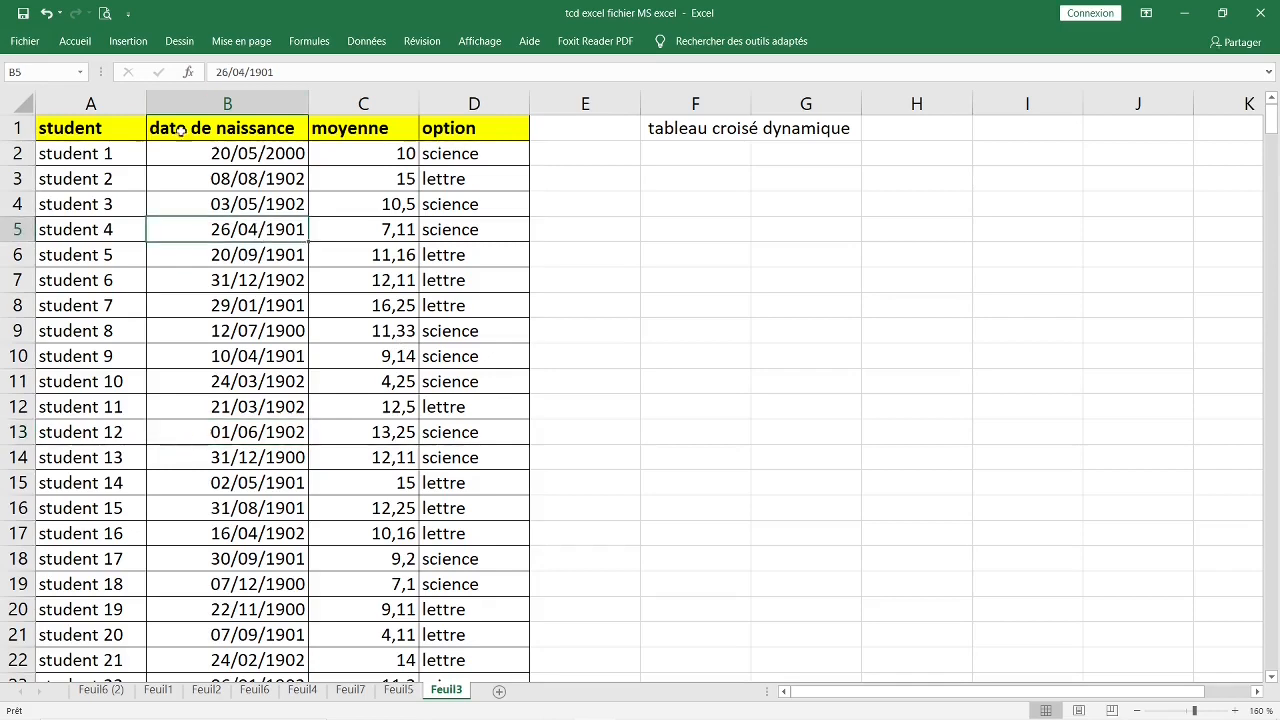
pyautogui.click(141, 46)
pyautogui.click(38, 82)
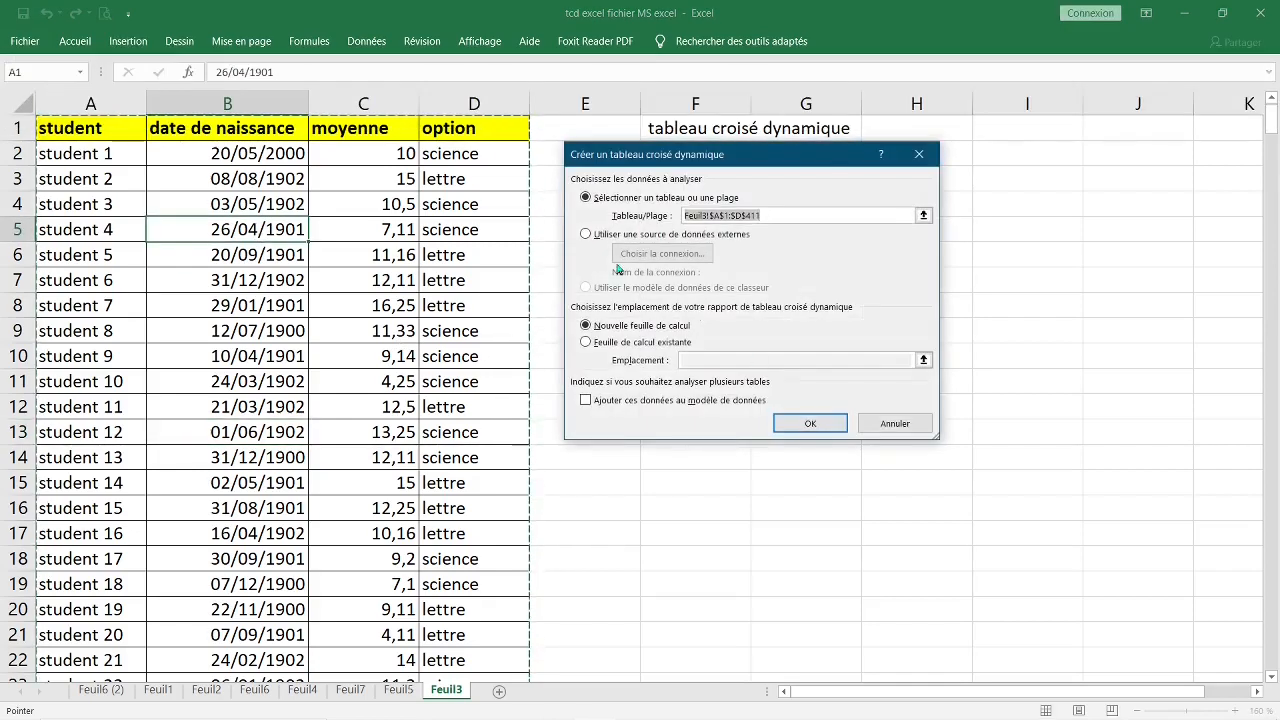
pyautogui.click(806, 424)
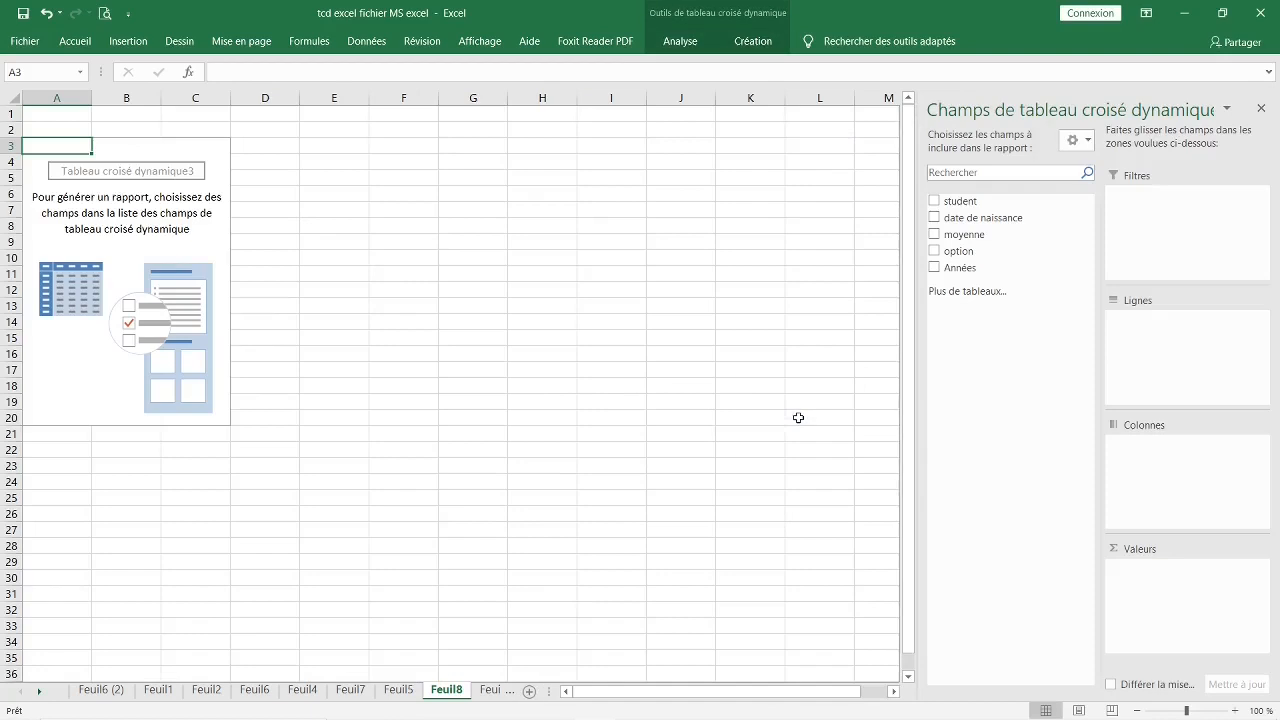
# Lay out the new pivot table with only Années in the rows and the count of student as values, and refresh its data
pyautogui.moveTo(1012, 224); pyautogui.dragTo(1150, 462)
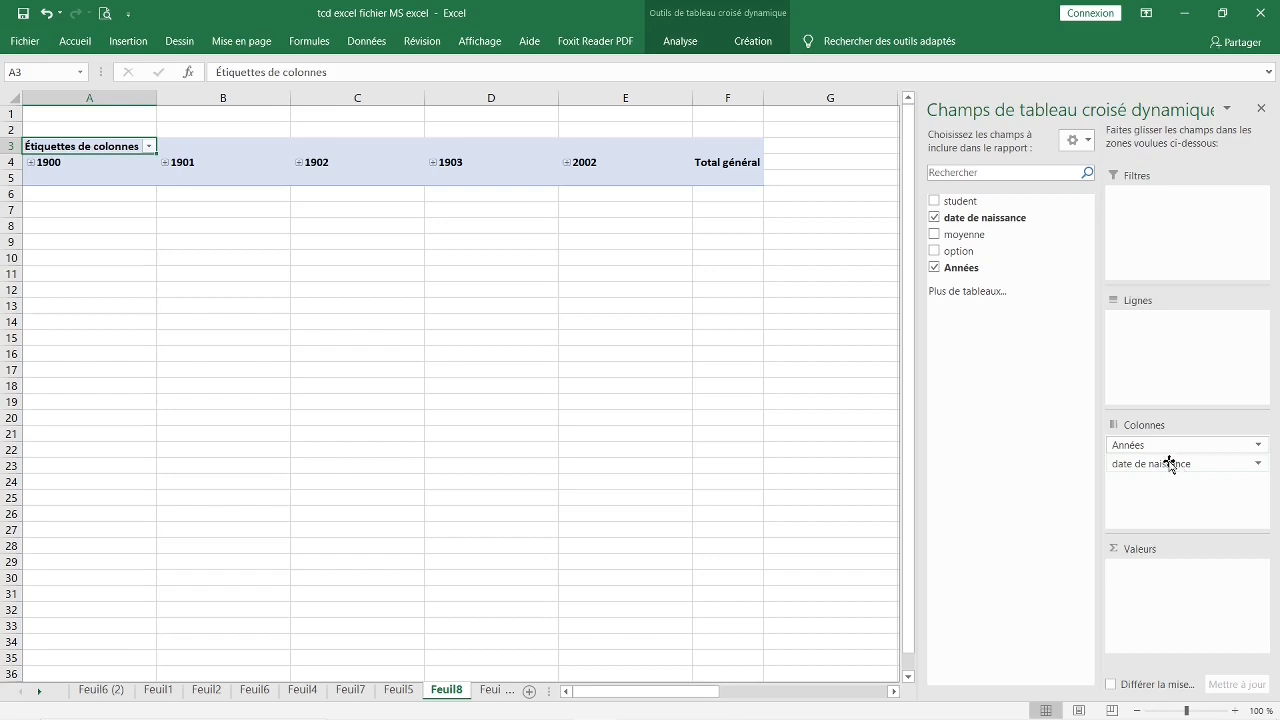
pyautogui.moveTo(1170, 463); pyautogui.dragTo(966, 465)
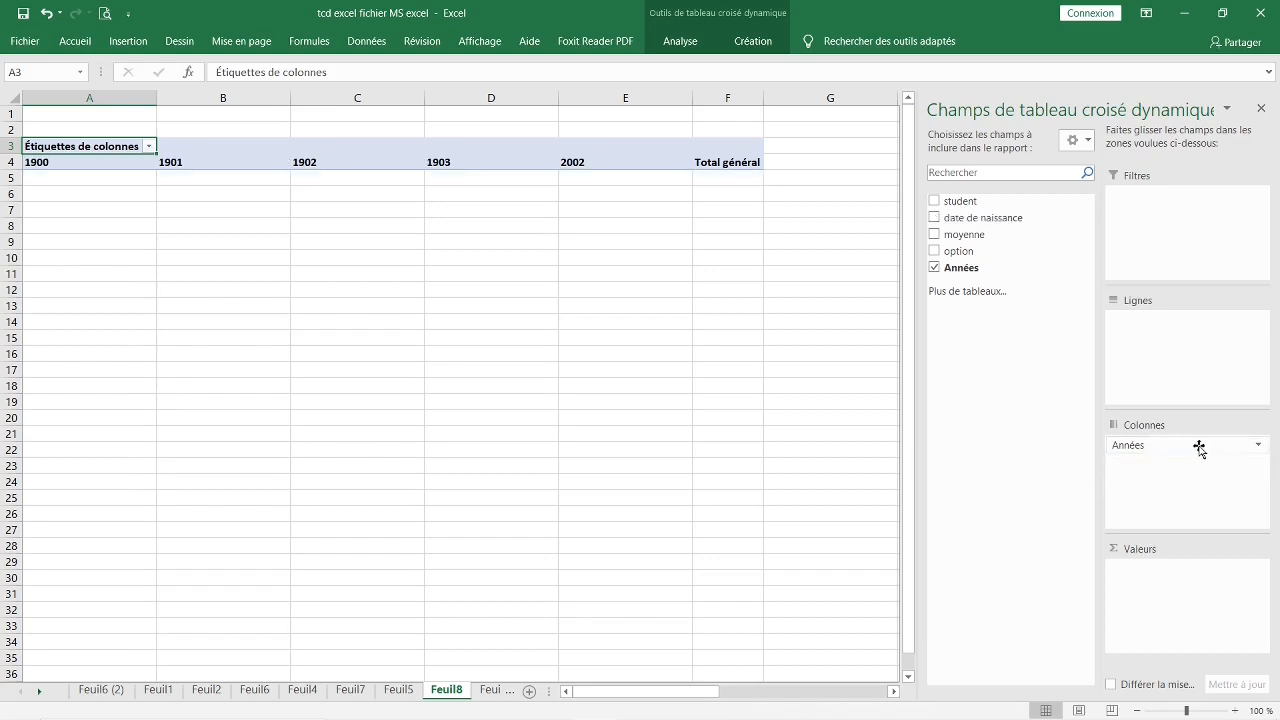
pyautogui.moveTo(1183, 446); pyautogui.dragTo(1171, 339)
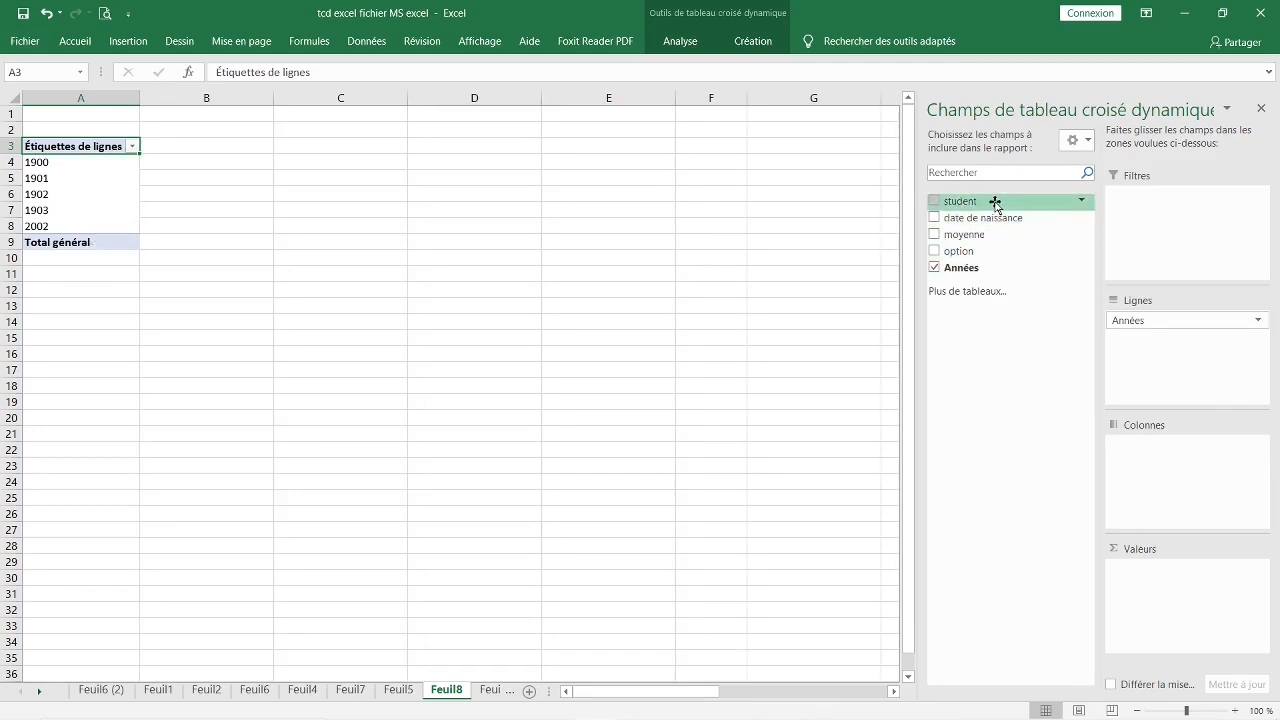
pyautogui.moveTo(994, 201); pyautogui.dragTo(1184, 606)
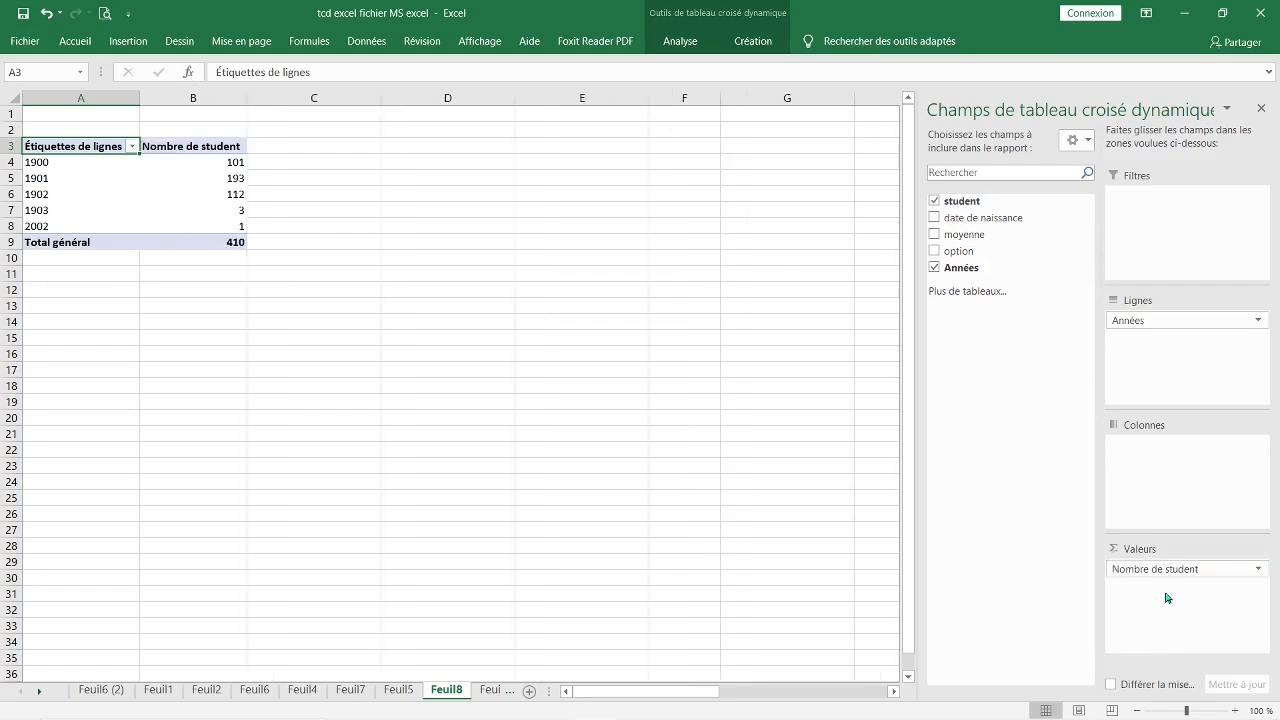
pyautogui.click(211, 226)
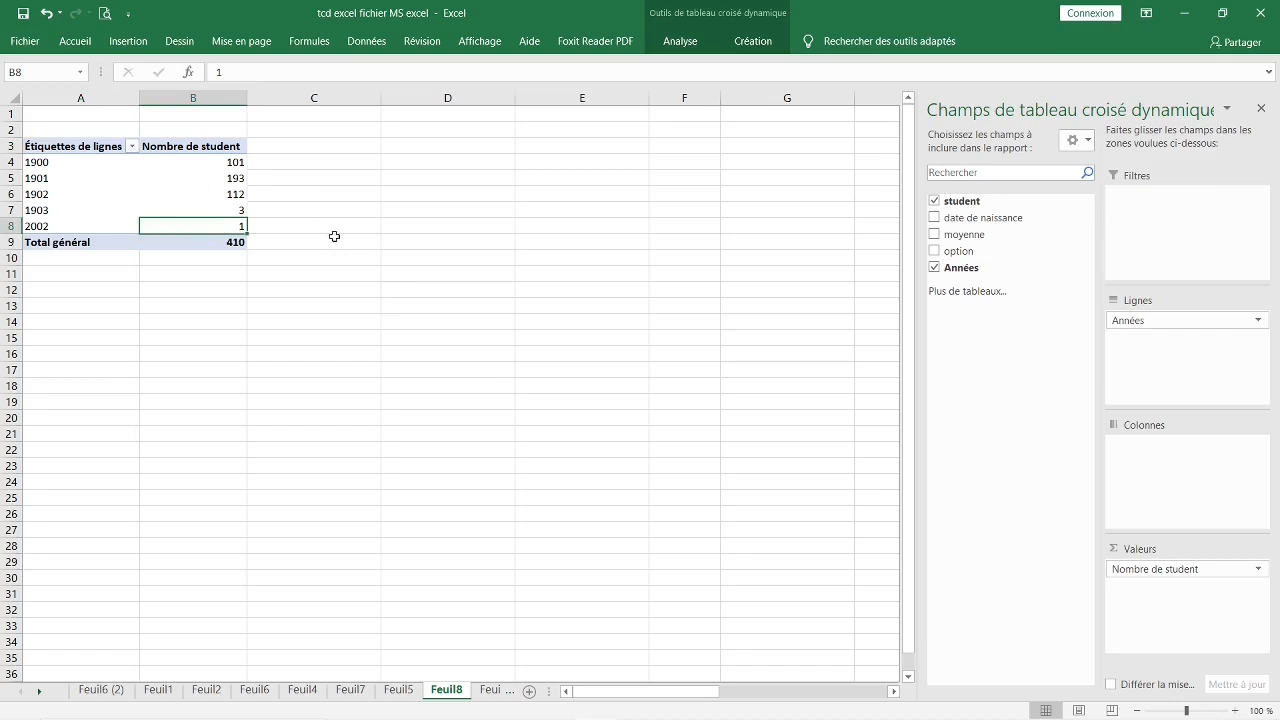
pyautogui.rightClick(178, 224)
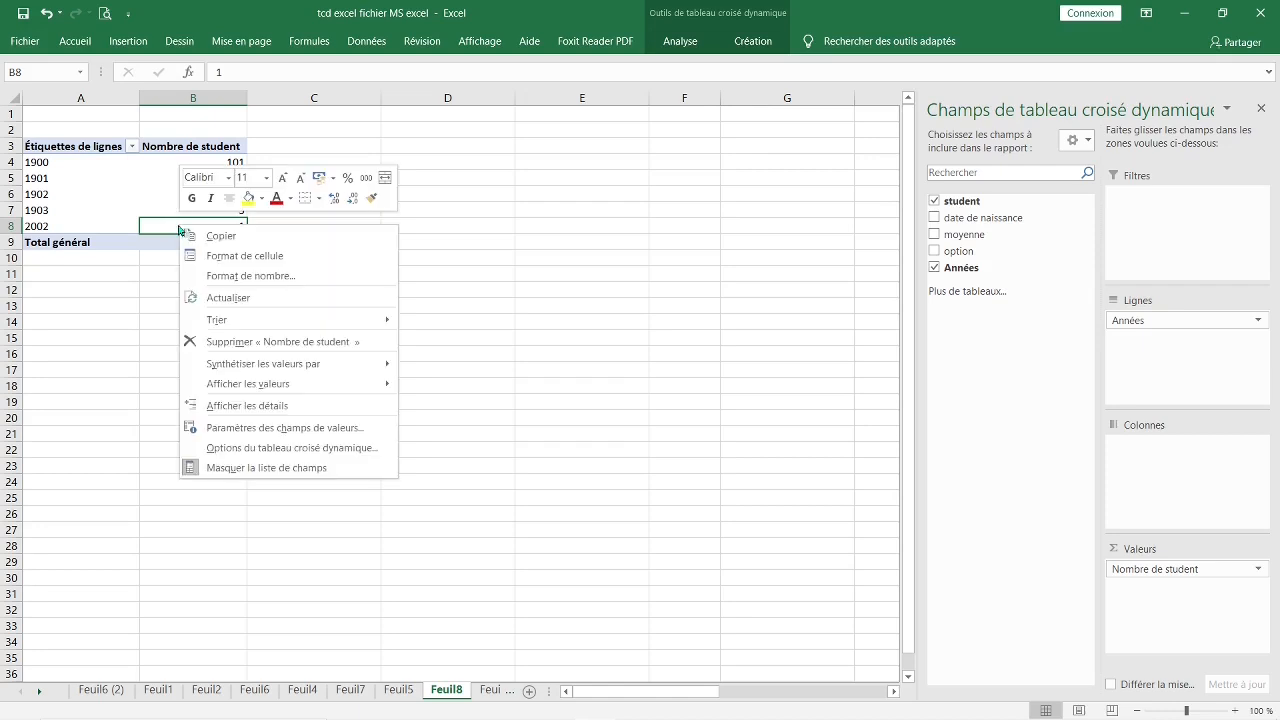
pyautogui.click(228, 297)
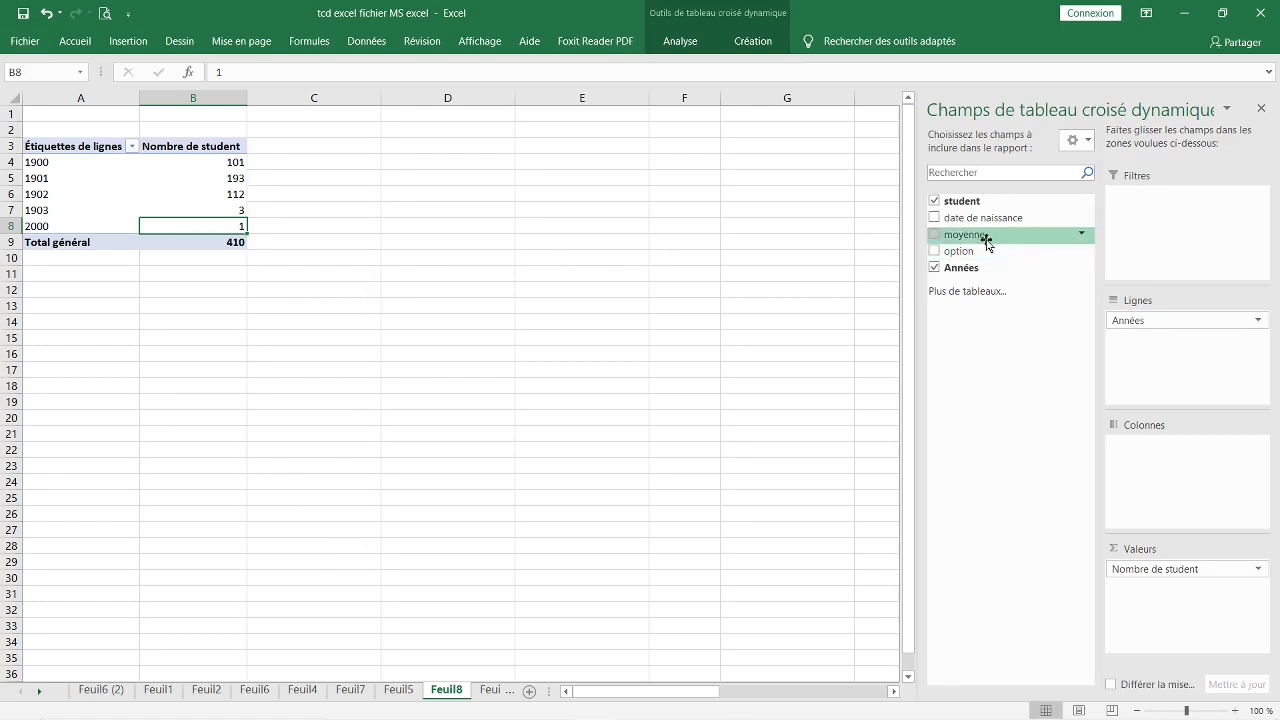
# Replace the pivot table's fields with moyenne in the rows and the count of student as values
pyautogui.click(934, 268)
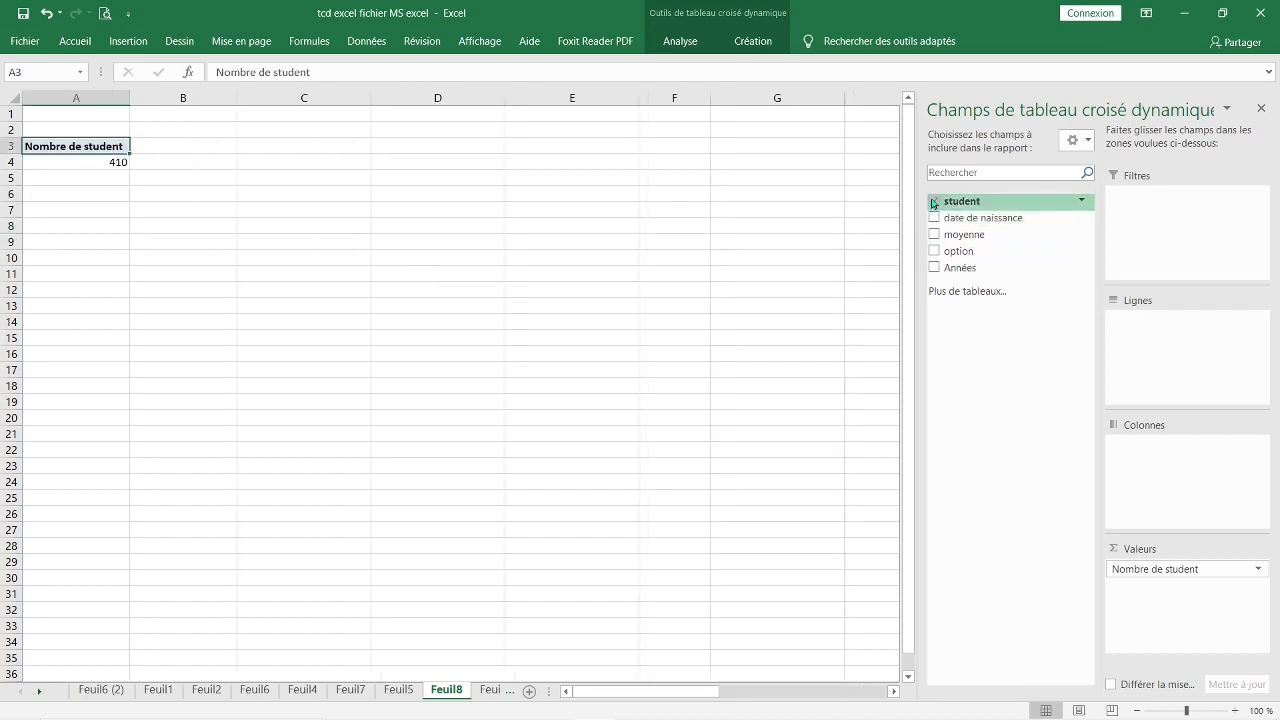
pyautogui.click(956, 203)
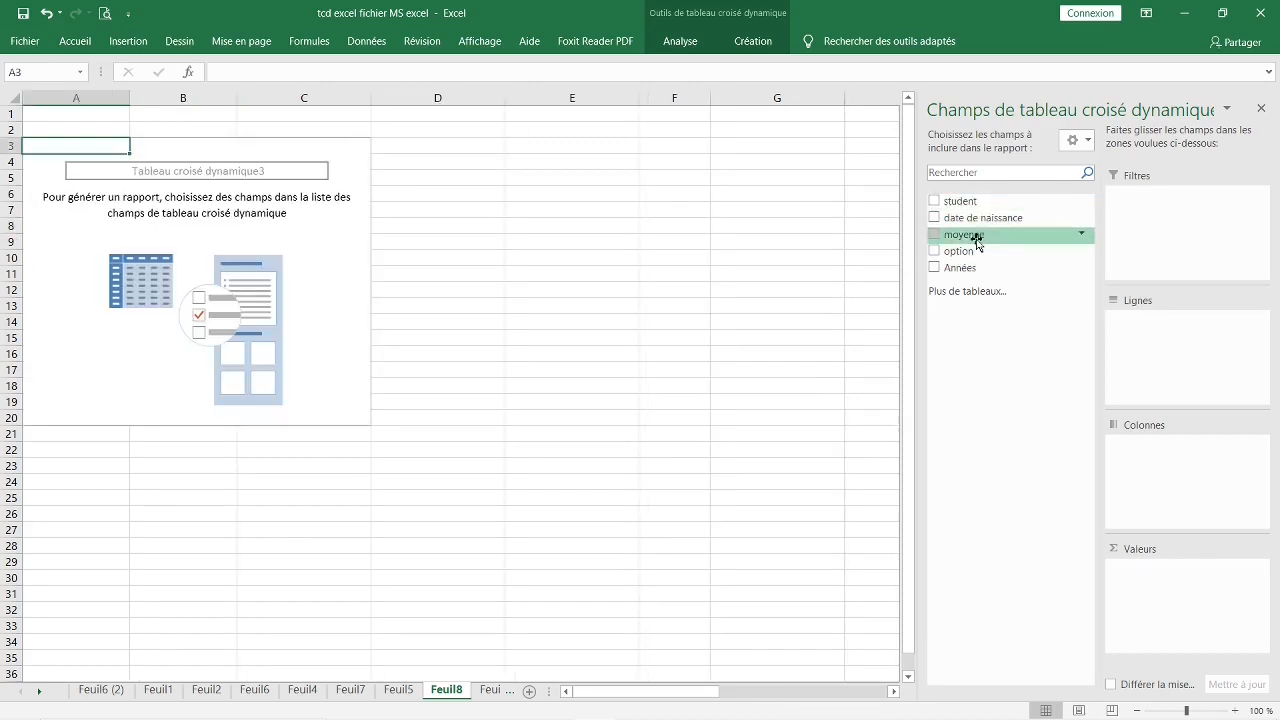
pyautogui.moveTo(977, 242); pyautogui.dragTo(1149, 342)
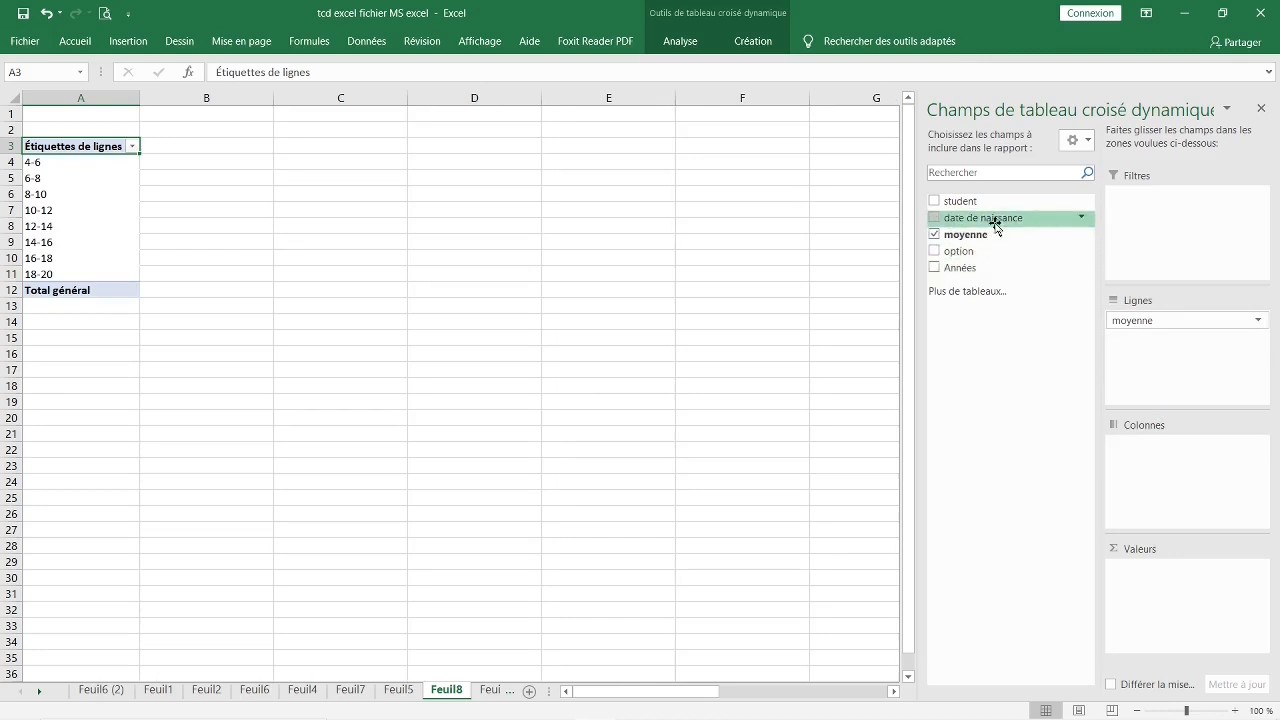
pyautogui.moveTo(972, 201); pyautogui.dragTo(1168, 580)
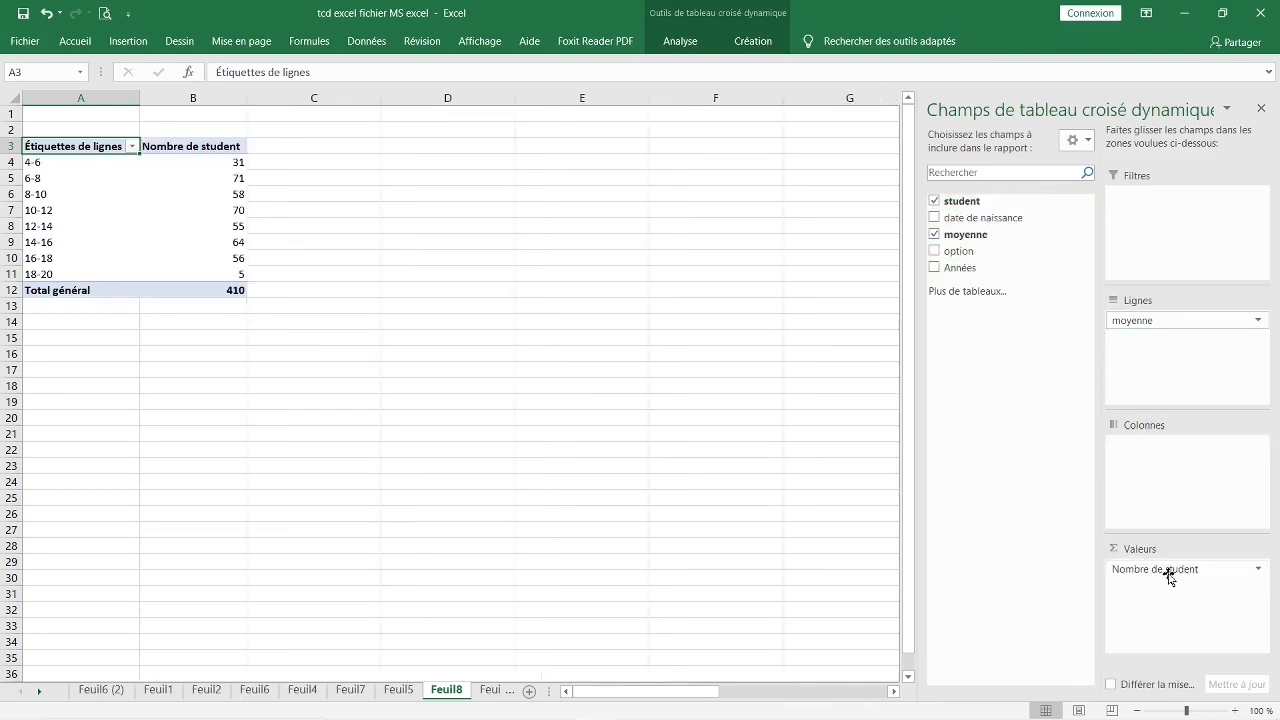
pyautogui.click(62, 179)
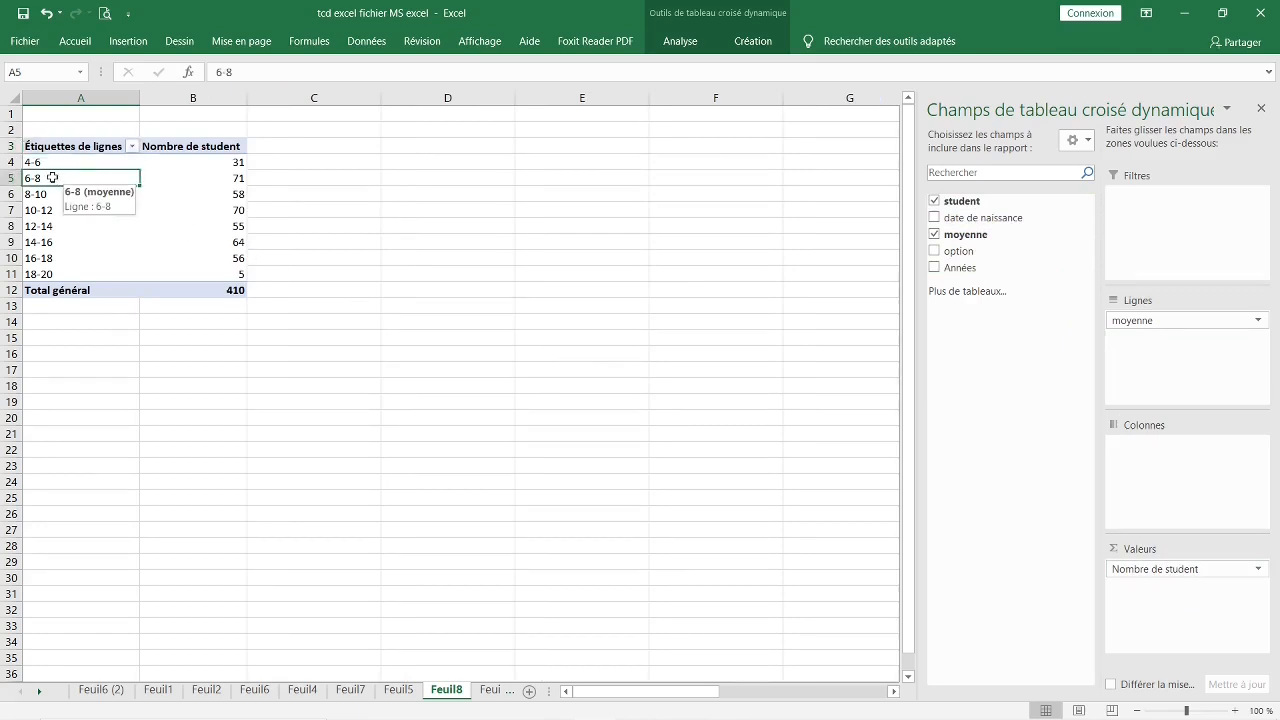
pyautogui.rightClick(52, 178)
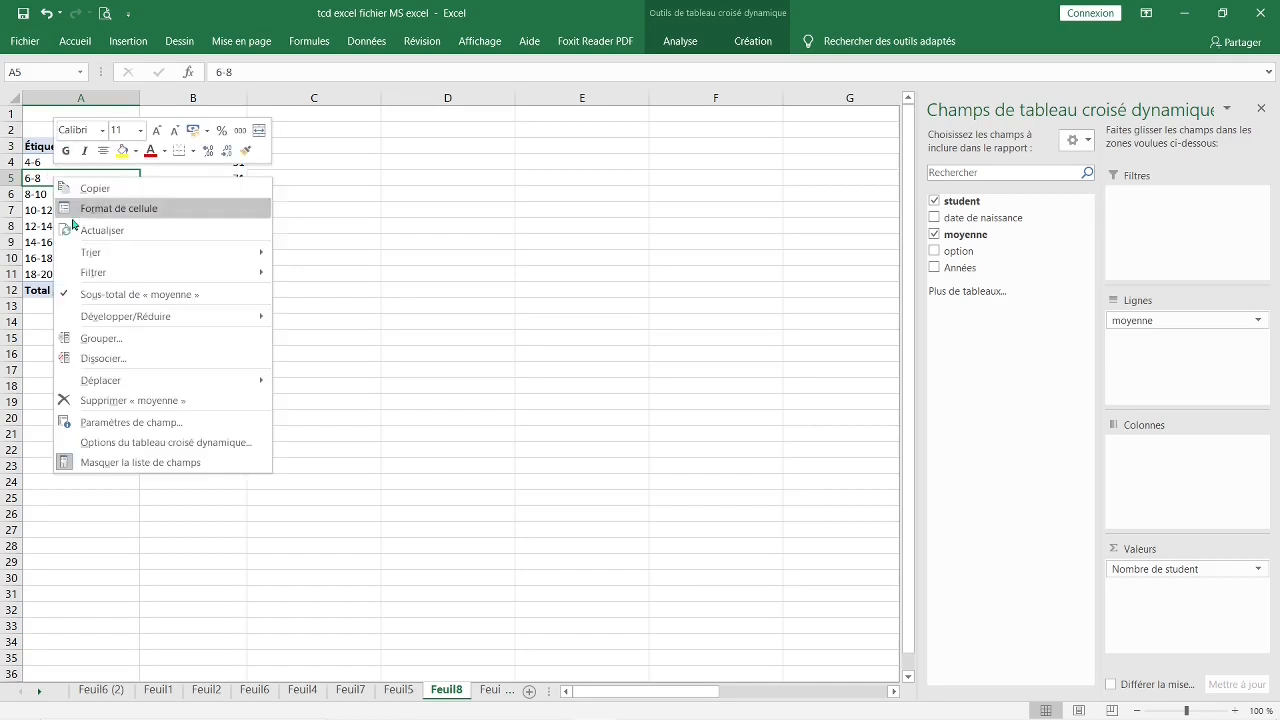
pyautogui.moveTo(132, 321)
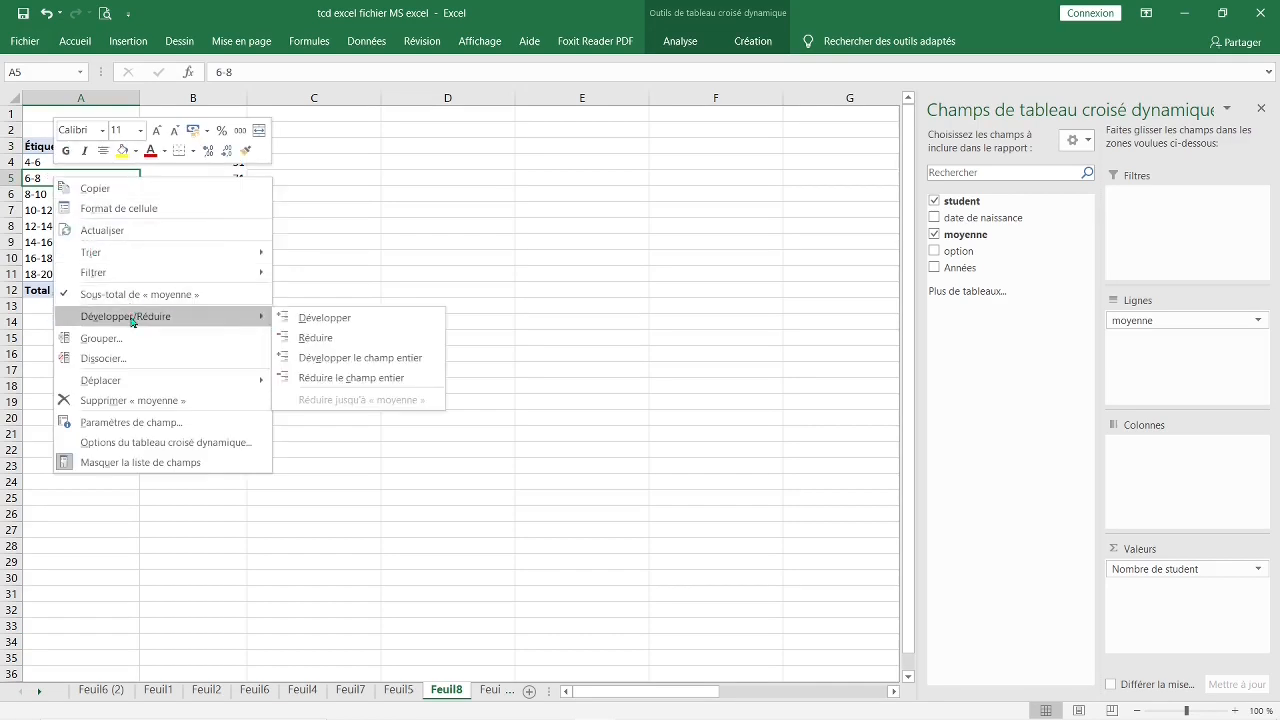
pyautogui.click(324, 318)
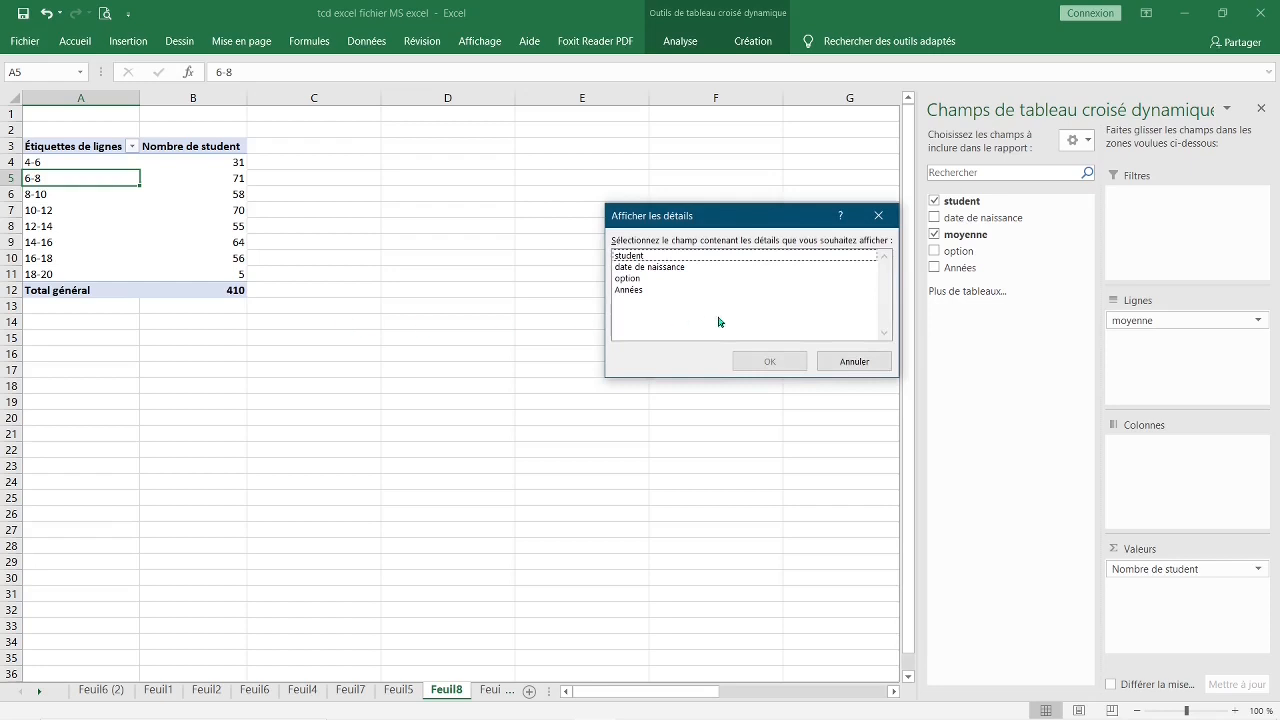
pyautogui.moveTo(769, 227); pyautogui.dragTo(632, 218)
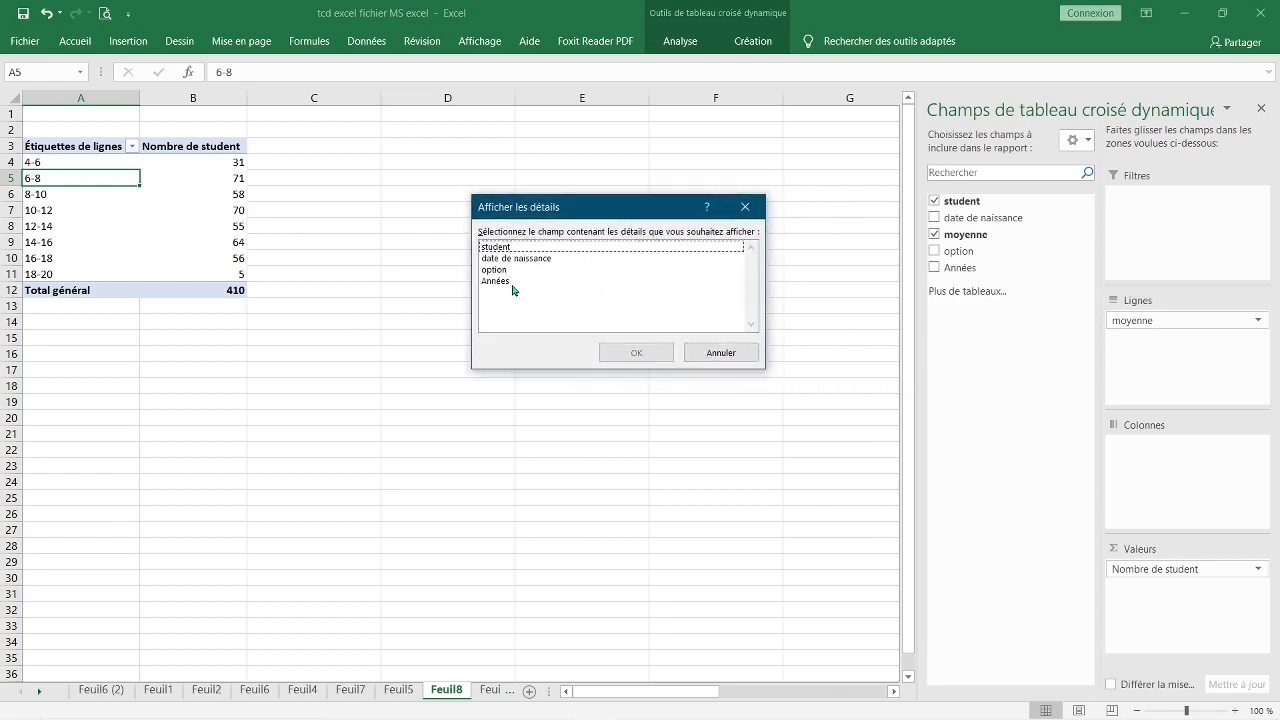
pyautogui.click(722, 356)
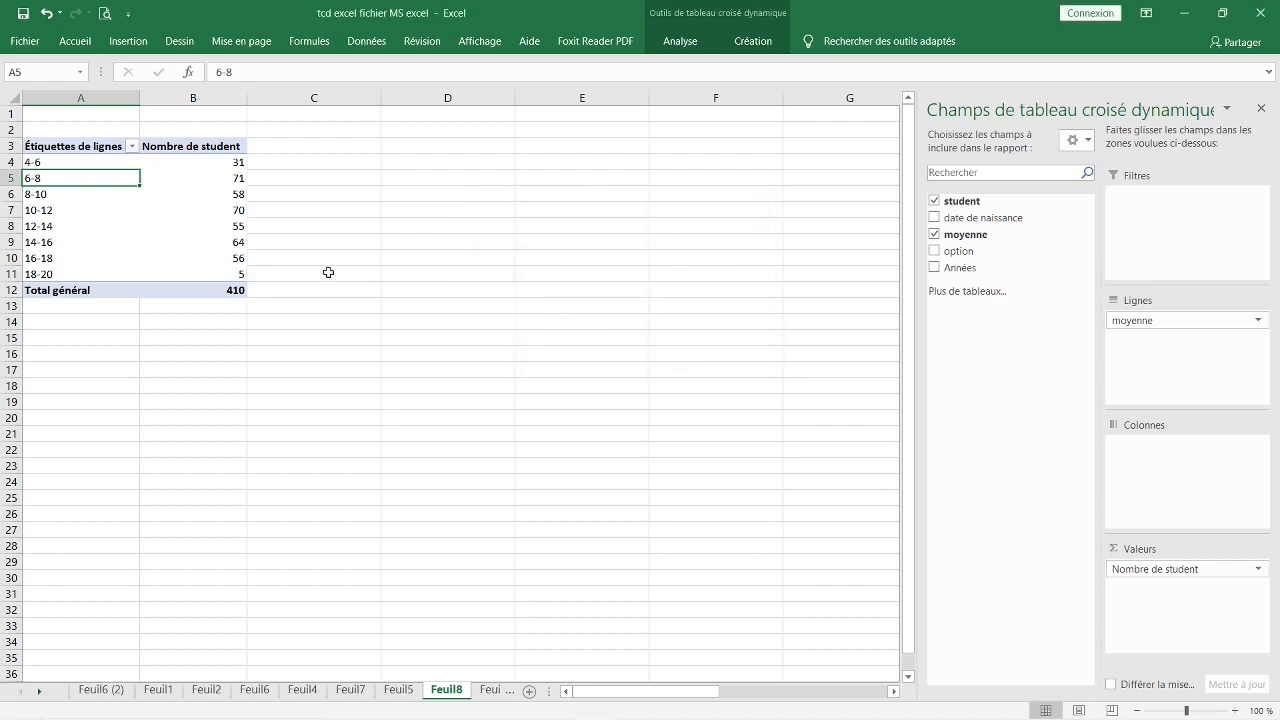
# Ungroup the moyenne ranges in the pivot table's rows into individual averages
pyautogui.rightClick(76, 184)
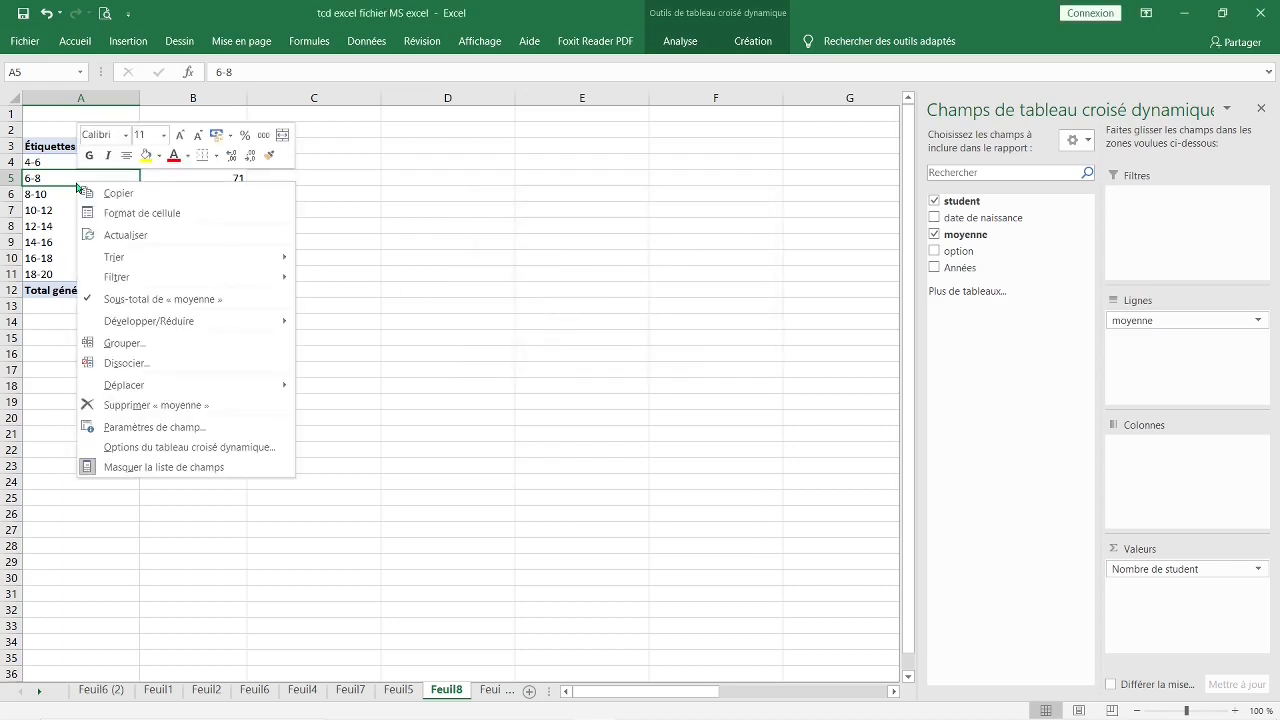
pyautogui.click(124, 363)
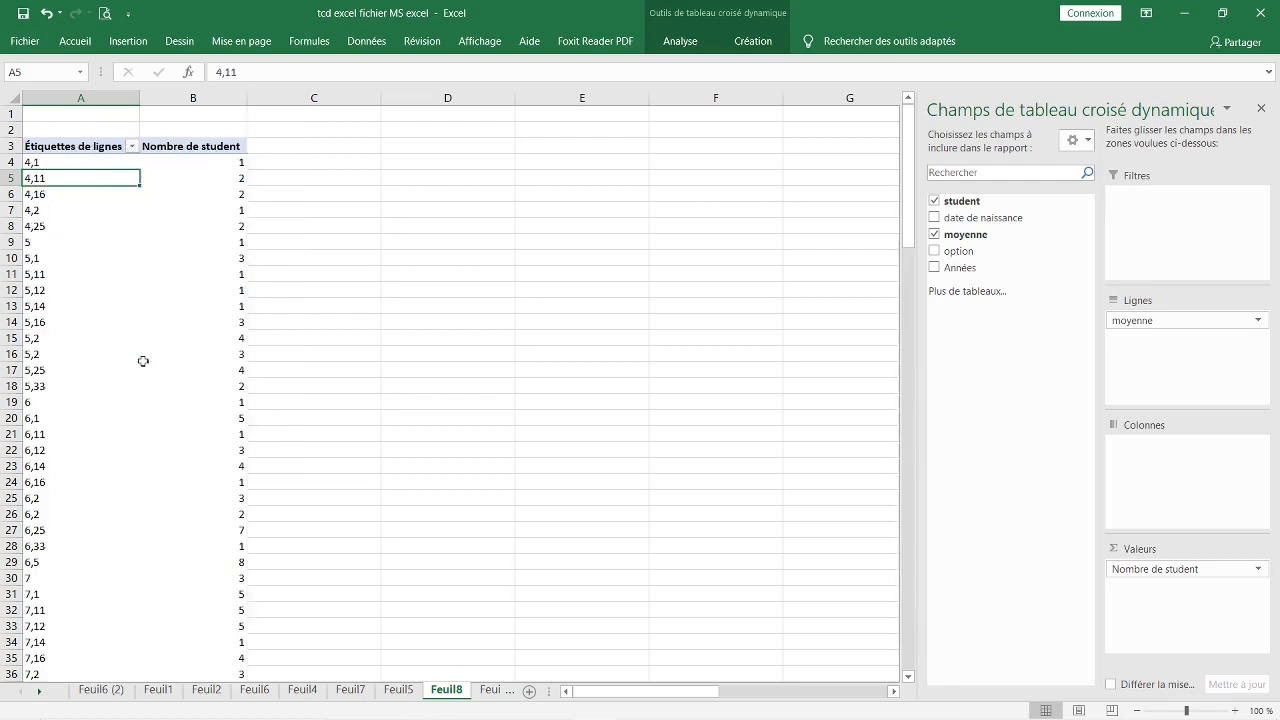
pyautogui.click(130, 306)
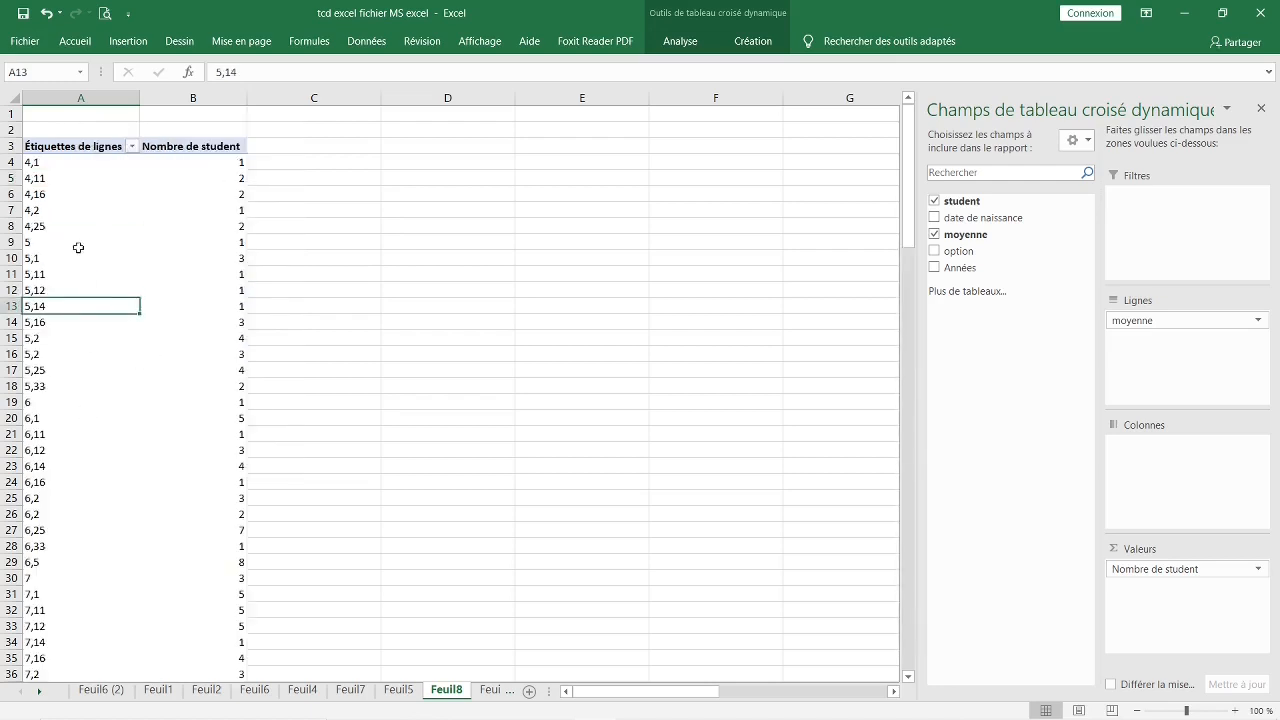
pyautogui.click(78, 246)
pyautogui.click(76, 205)
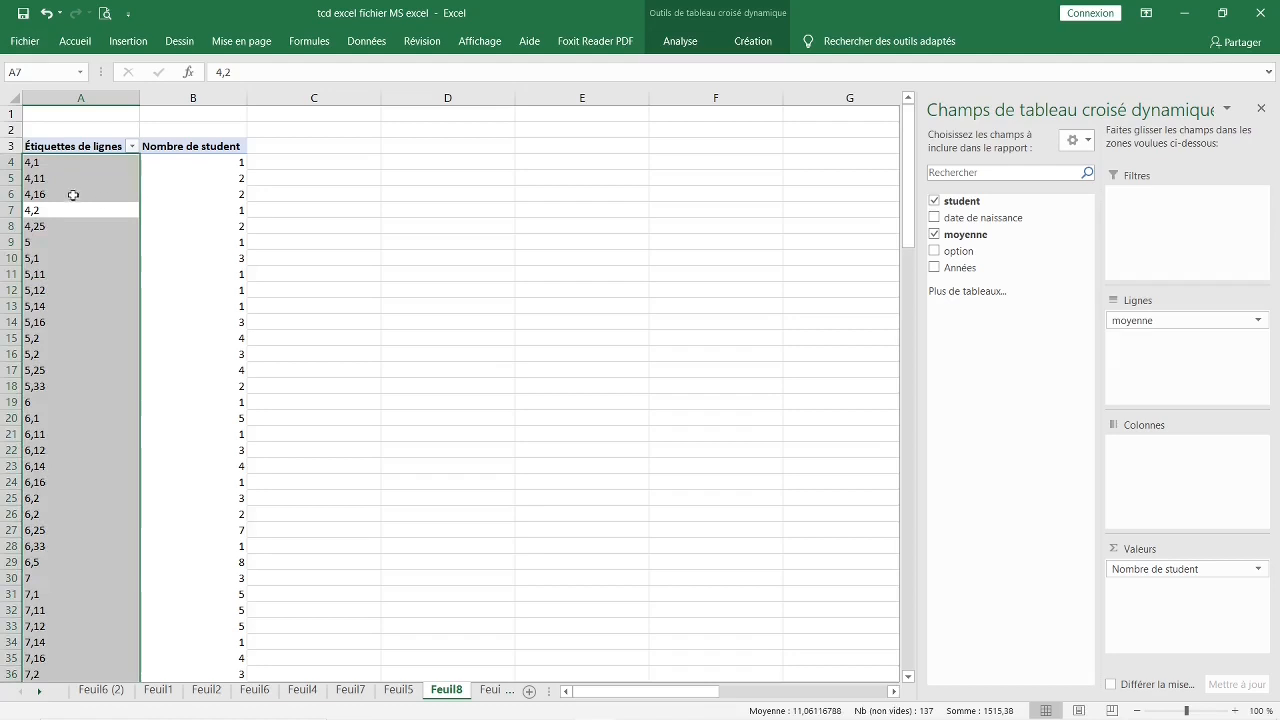
# Group the moyenne row values into the ranges 4-9, 9-14 and 14-19, and add option to the pivot table's columns
pyautogui.click(78, 195)
pyautogui.rightClick(75, 197)
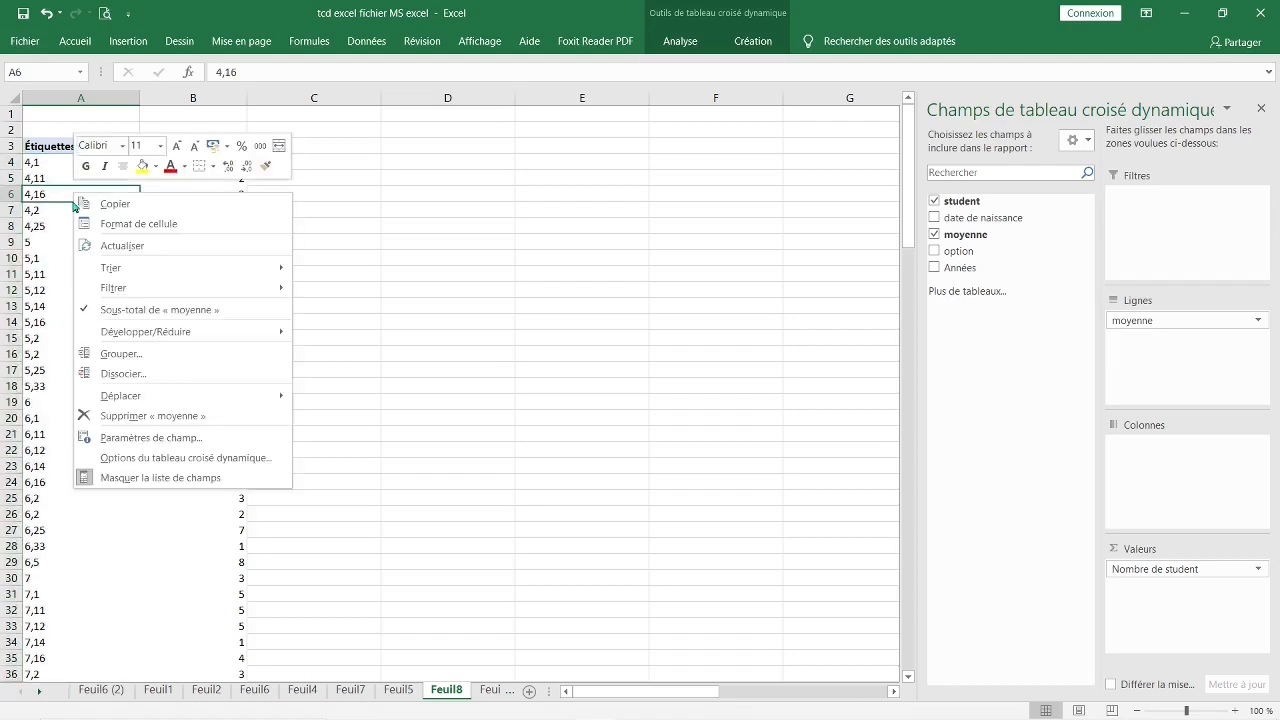
pyautogui.click(122, 354)
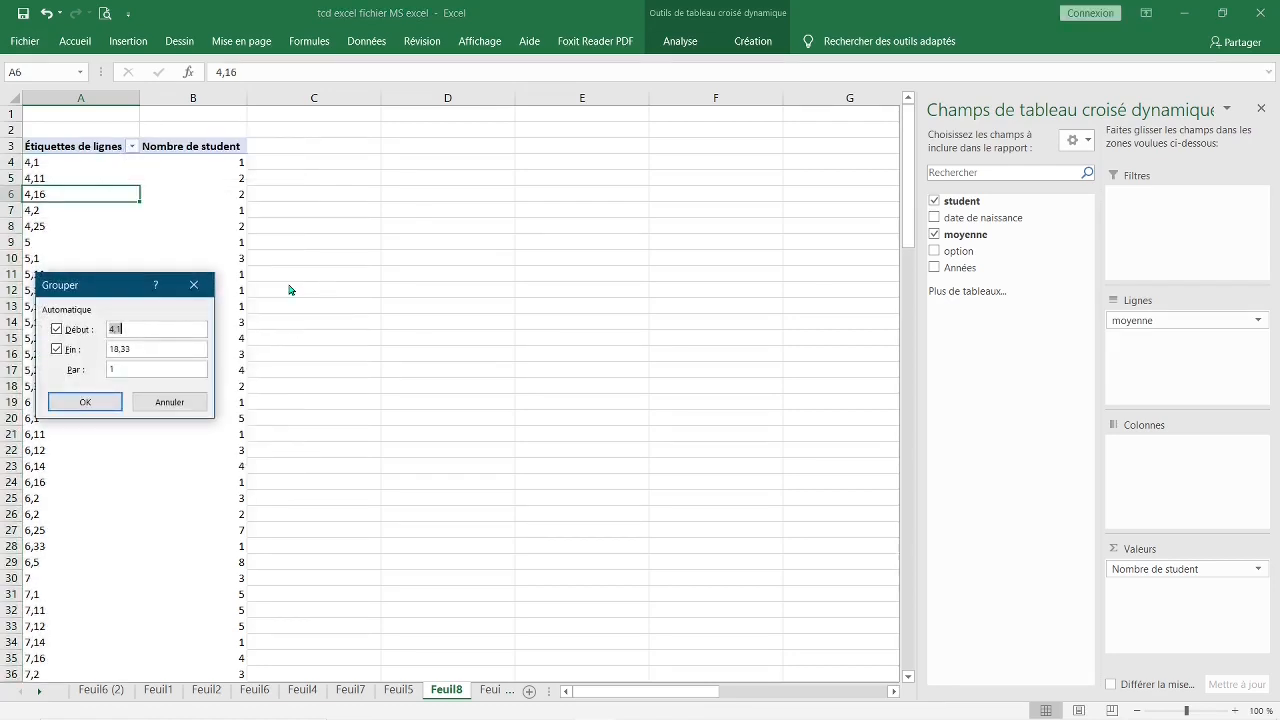
pyautogui.moveTo(97, 290); pyautogui.dragTo(451, 194)
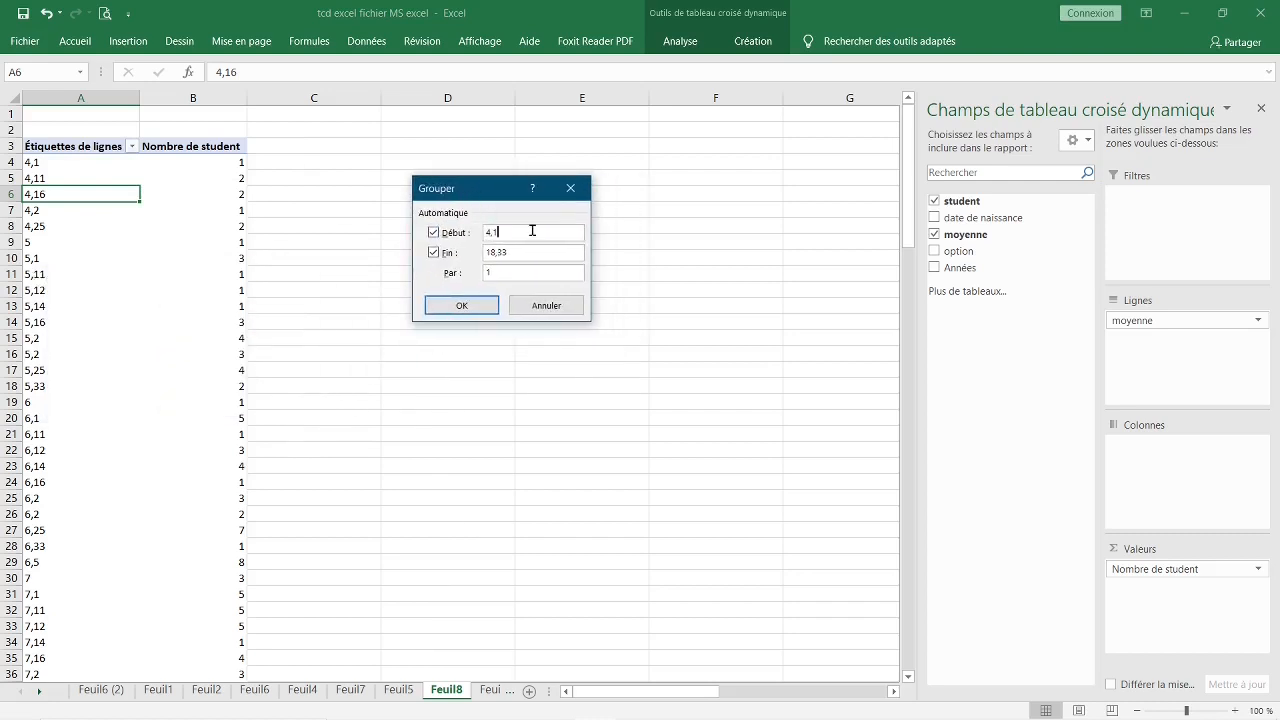
pyautogui.moveTo(527, 231); pyautogui.dragTo(470, 234)
pyautogui.moveTo(529, 252); pyautogui.dragTo(468, 252)
pyautogui.write('1')
pyautogui.click(470, 300)
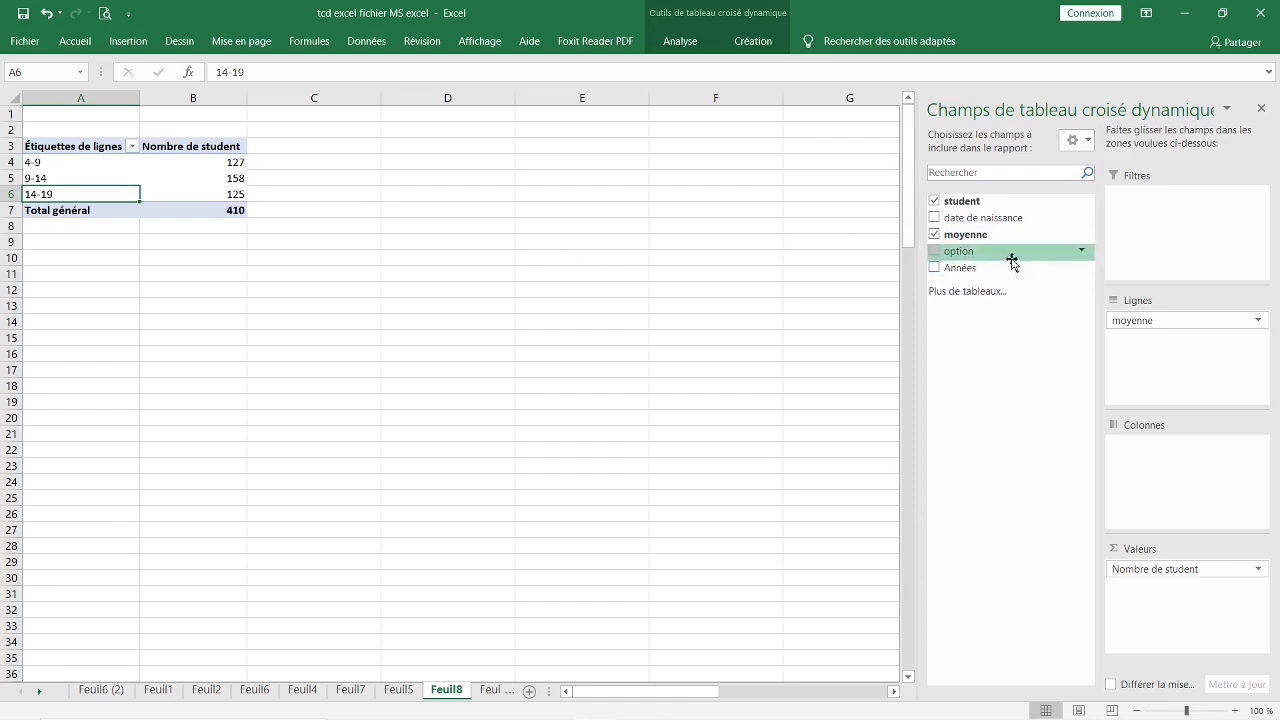
pyautogui.moveTo(988, 256)
pyautogui.mouseDown()
pyautogui.moveTo(1146, 369)
pyautogui.moveTo(1137, 431)
pyautogui.moveTo(1182, 462)
pyautogui.moveTo(1170, 450)
pyautogui.mouseUp()
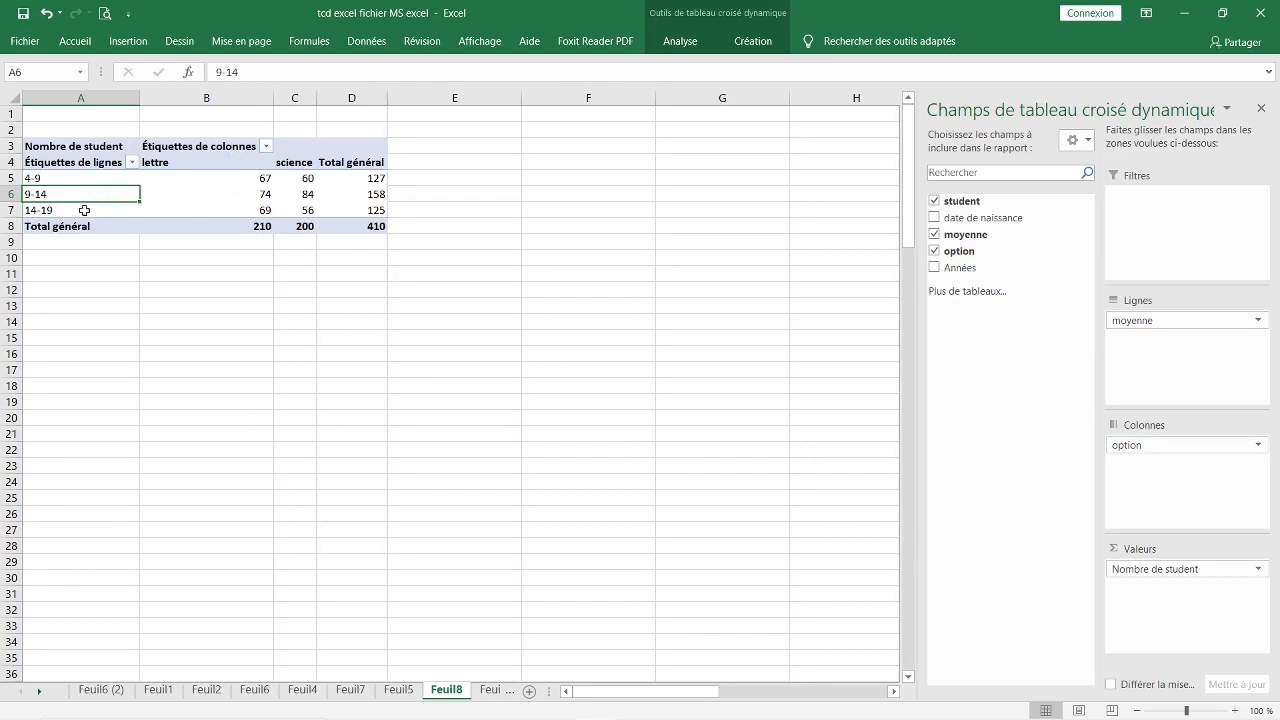
pyautogui.click(254, 207)
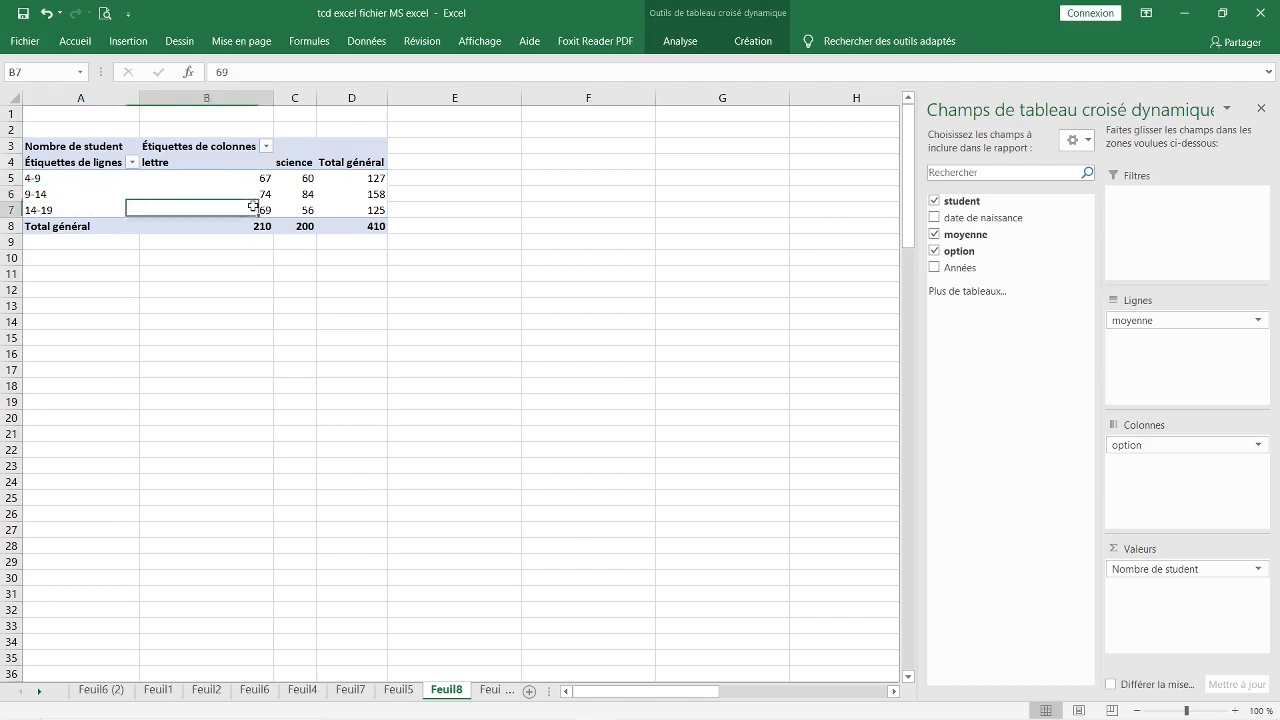
pyautogui.click(322, 204)
pyautogui.click(232, 184)
pyautogui.click(363, 183)
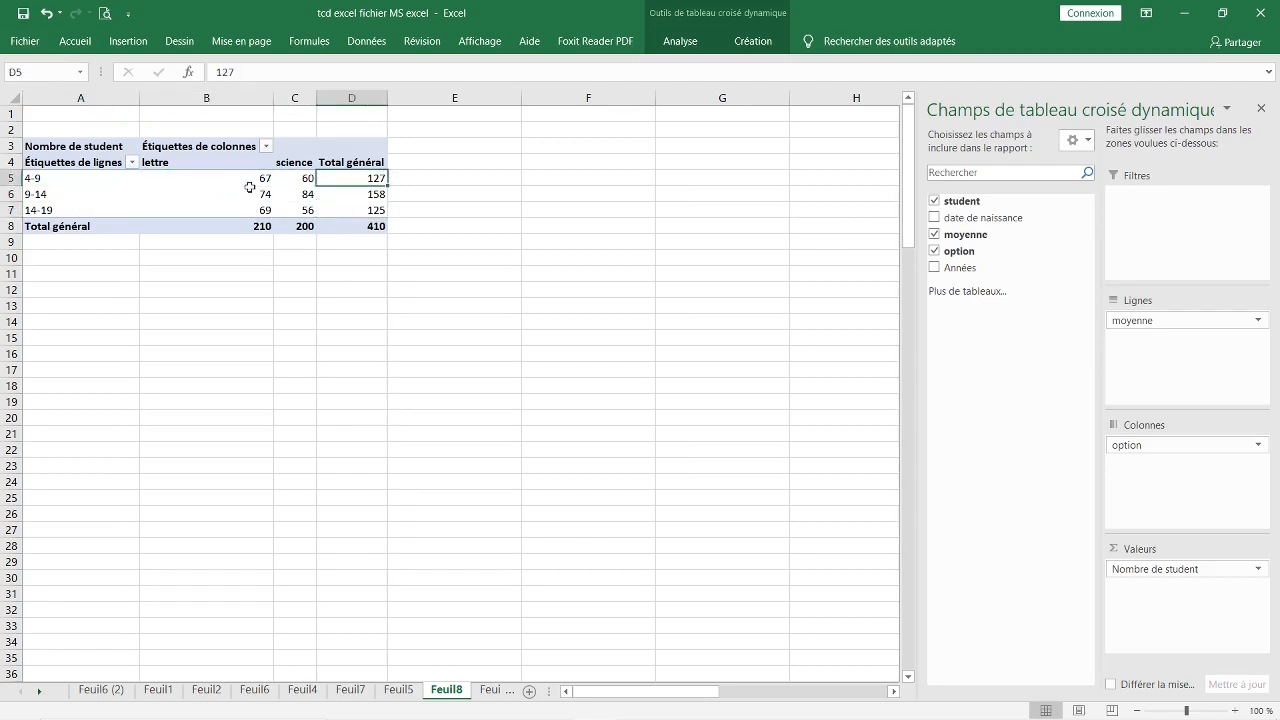
pyautogui.click(302, 192)
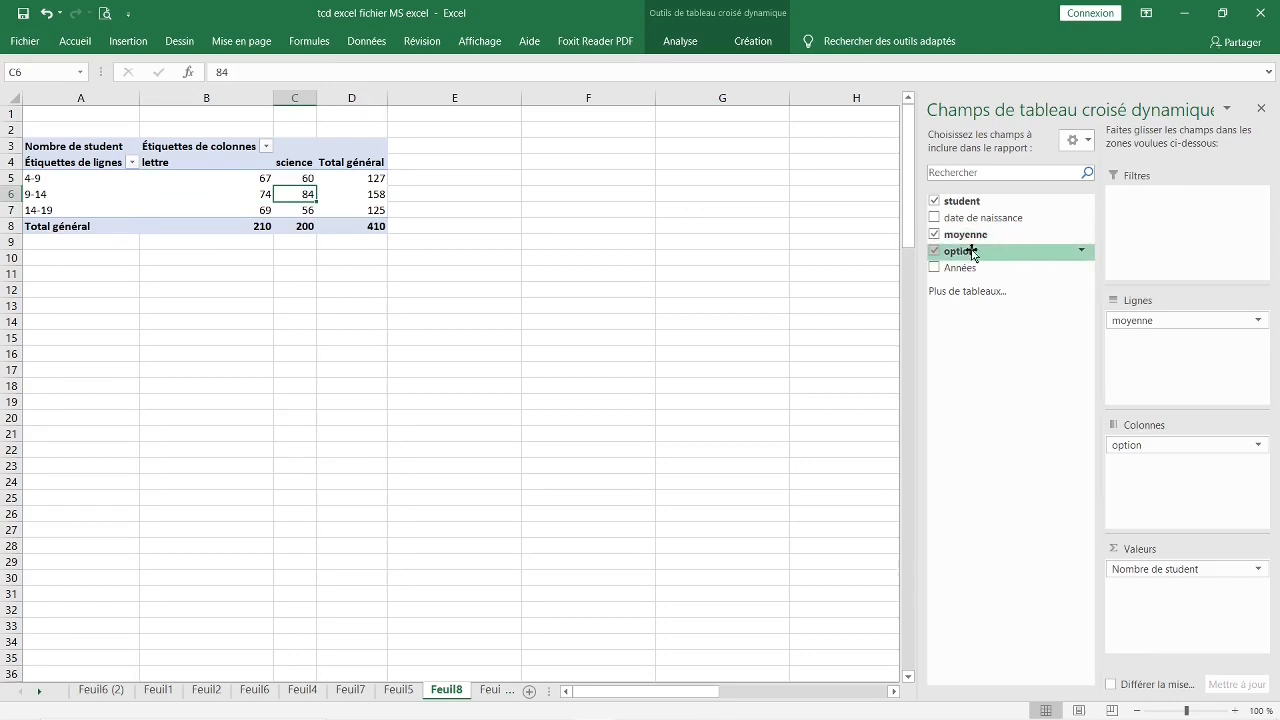
# Add the count of option to the pivot table's values and show it as % du total de la colonne parente
pyautogui.moveTo(971, 250); pyautogui.dragTo(1166, 603)
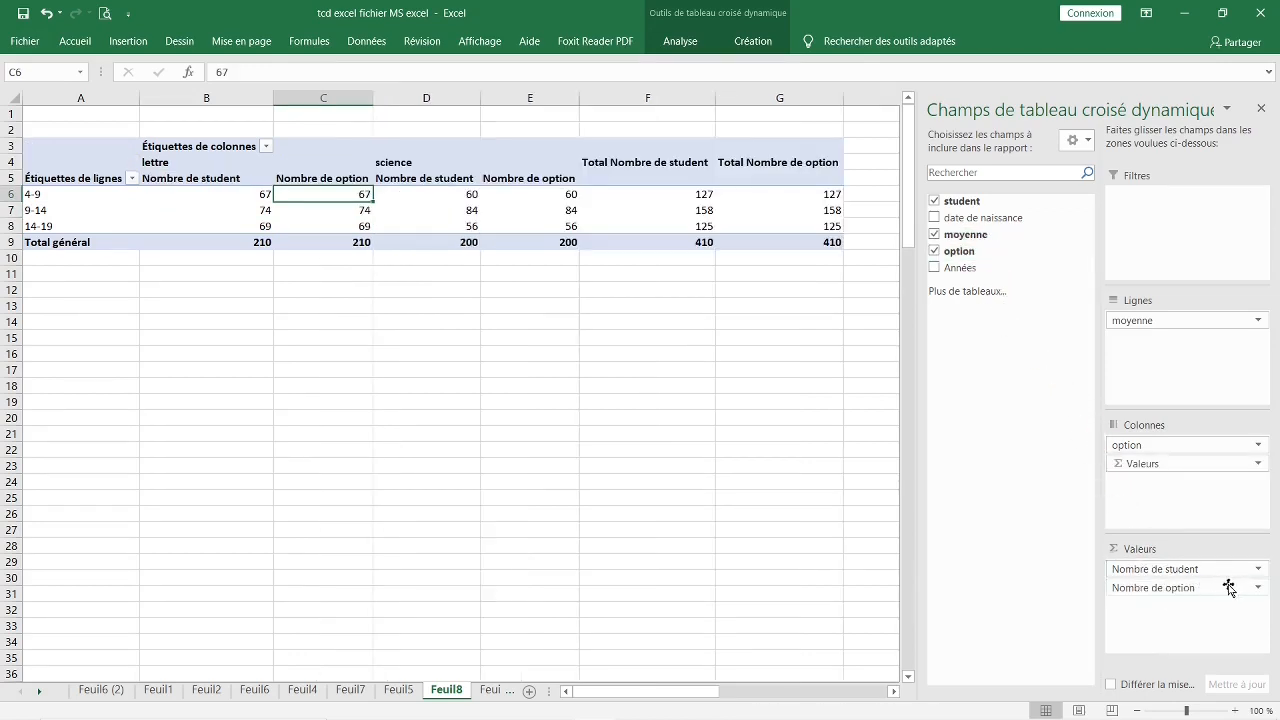
pyautogui.click(1259, 593)
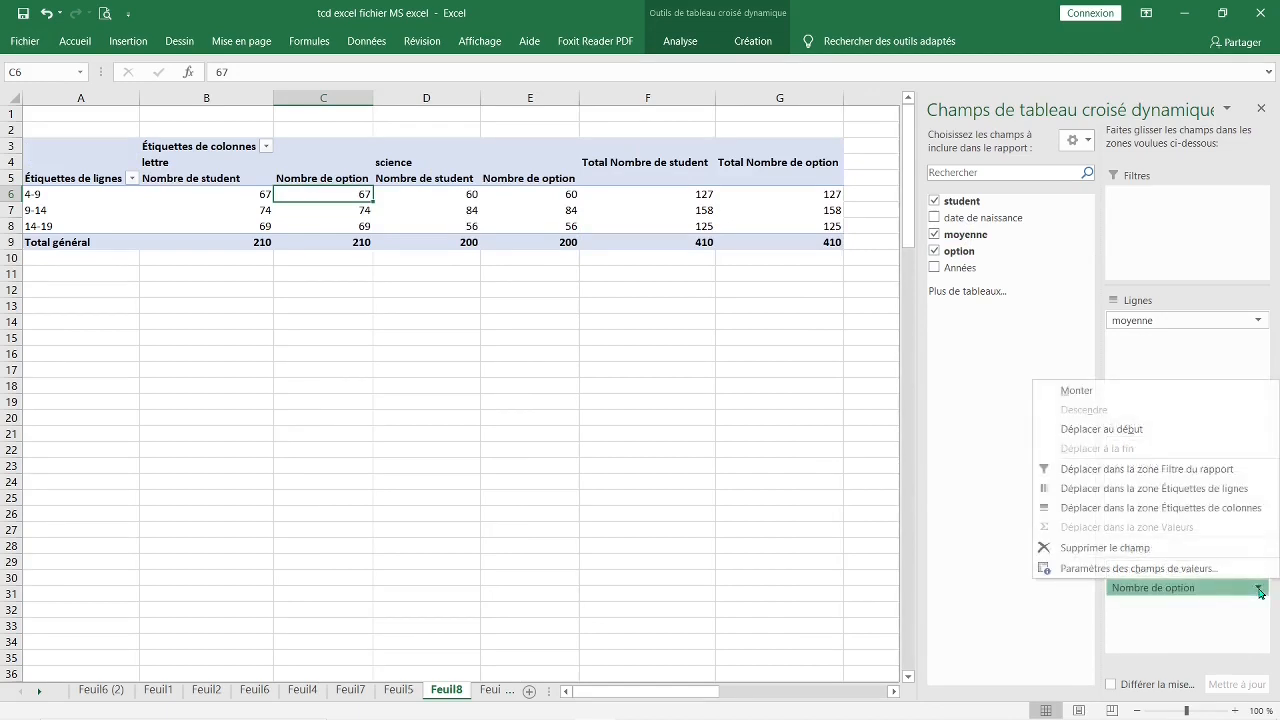
pyautogui.click(1184, 568)
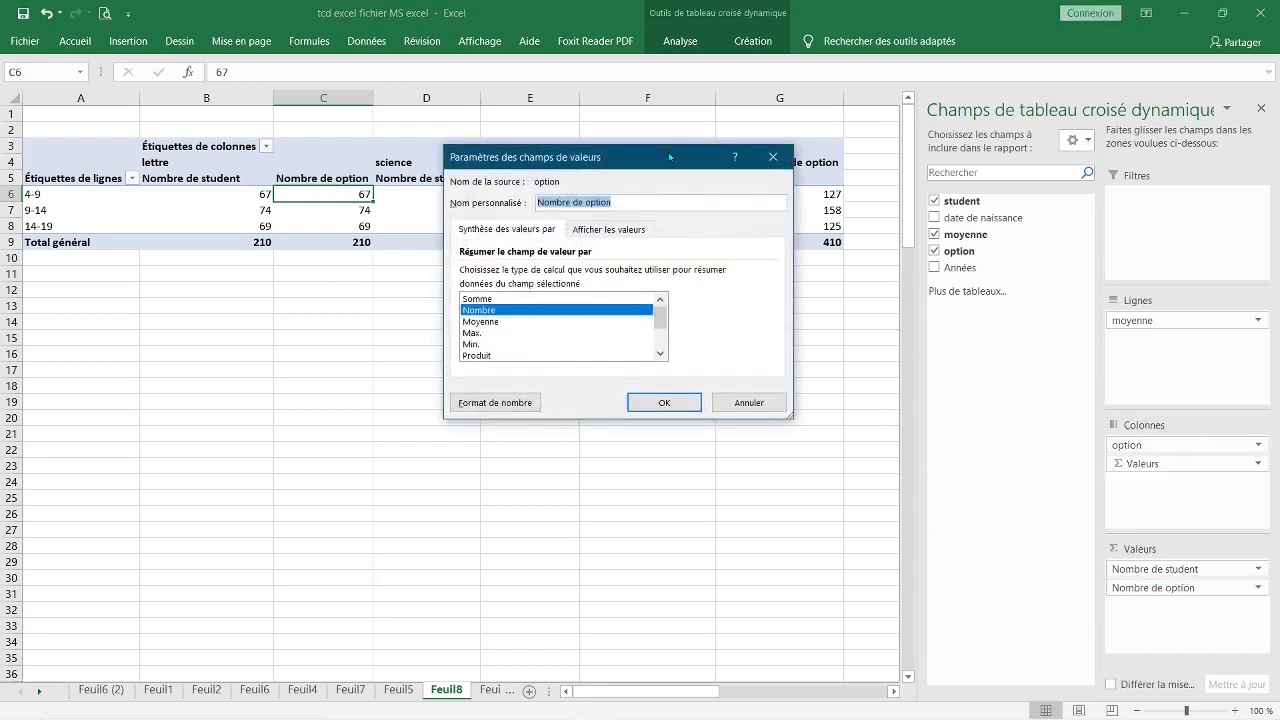
pyautogui.moveTo(635, 162); pyautogui.dragTo(647, 120)
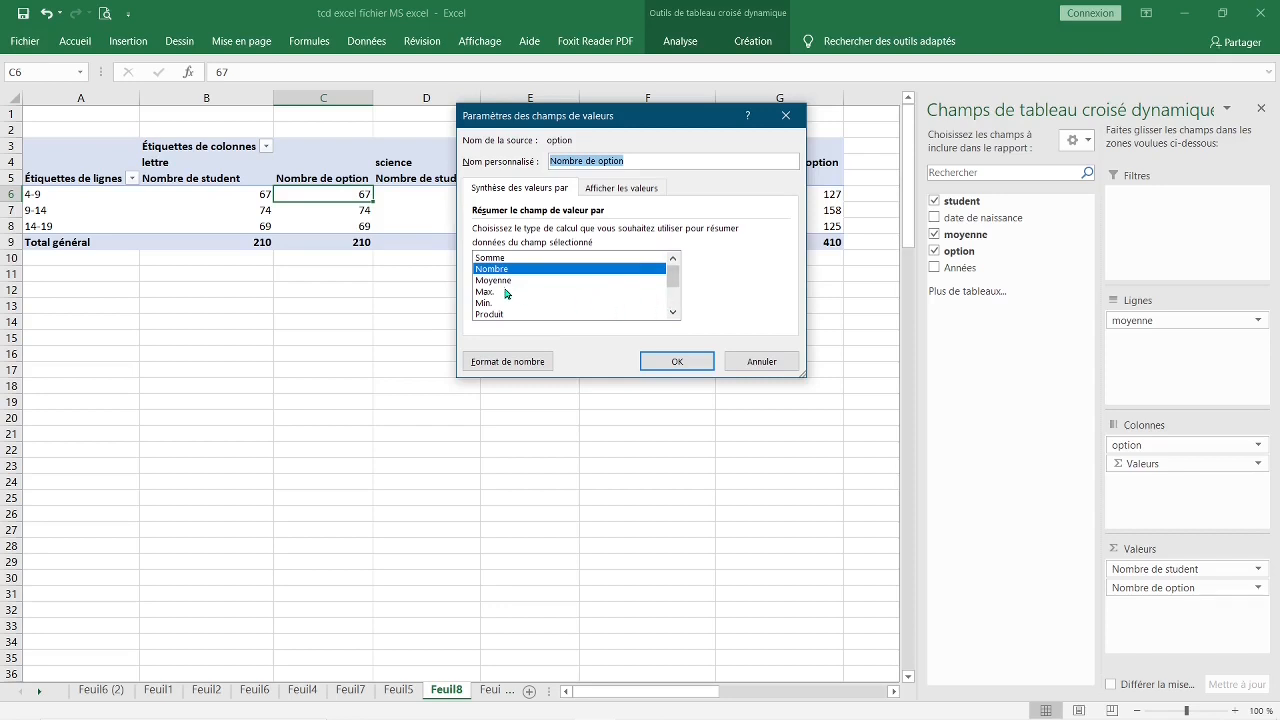
pyautogui.click(606, 195)
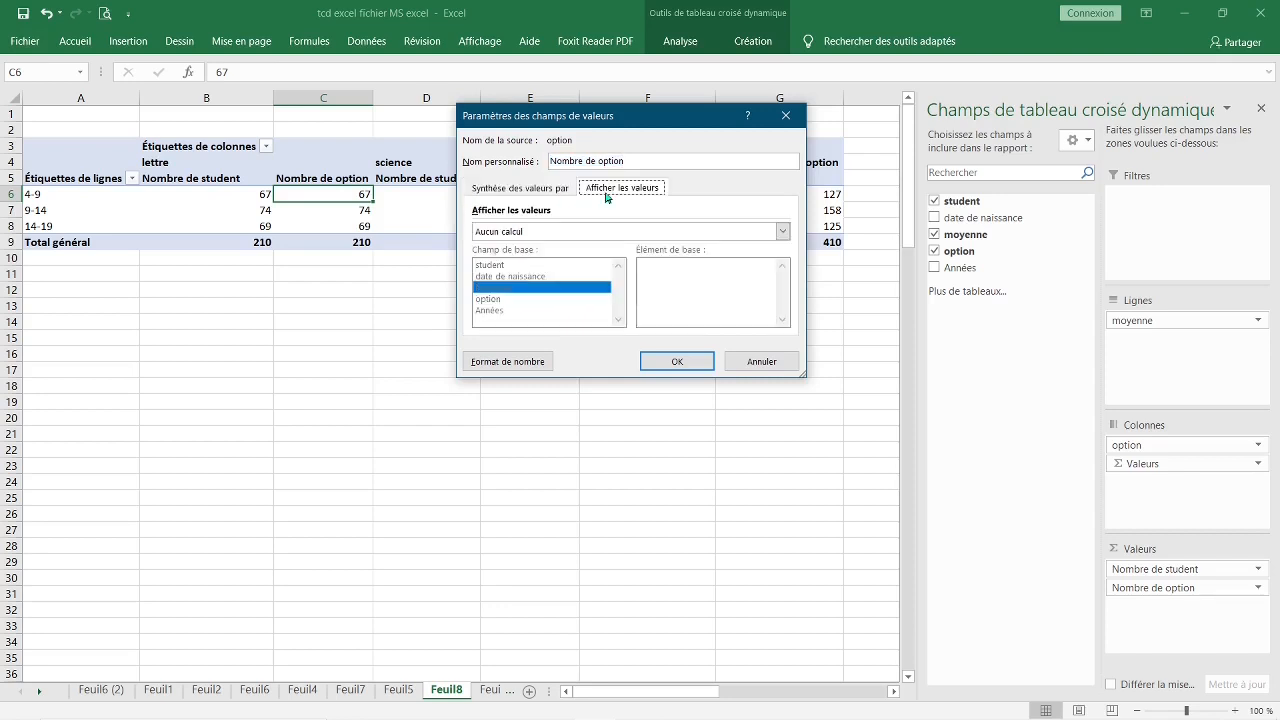
pyautogui.click(627, 232)
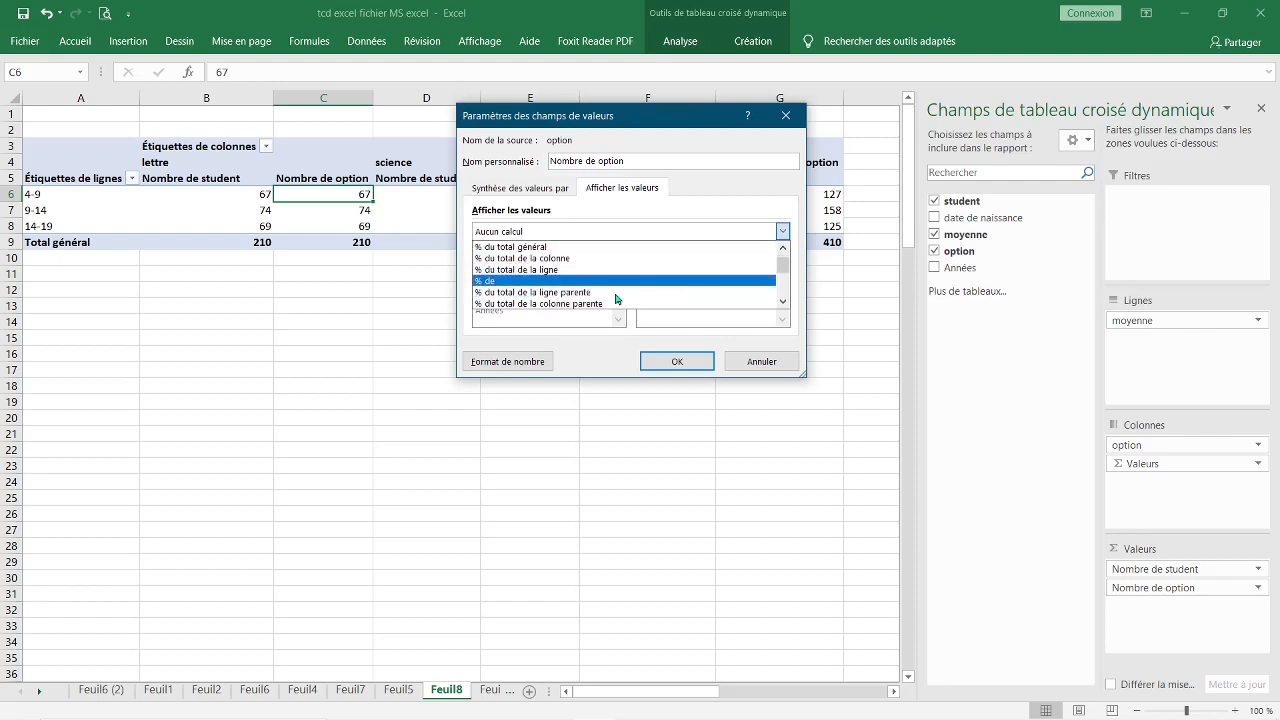
pyautogui.click(597, 306)
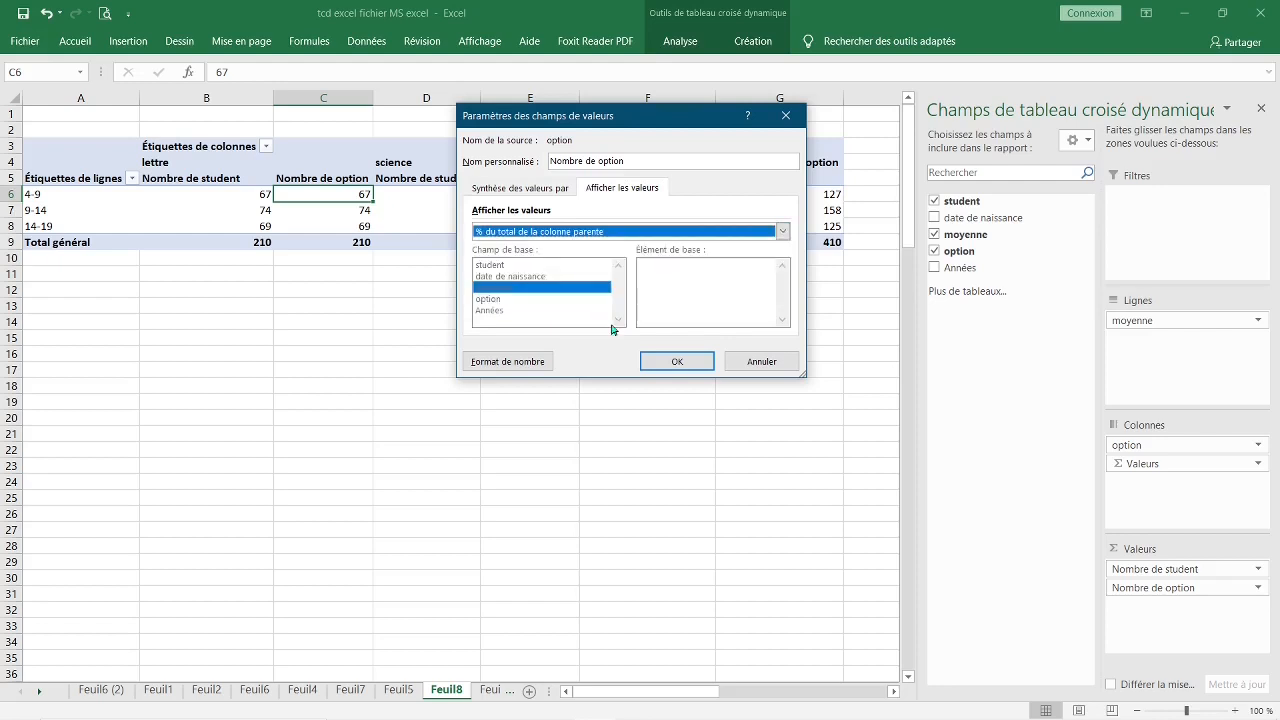
pyautogui.click(669, 368)
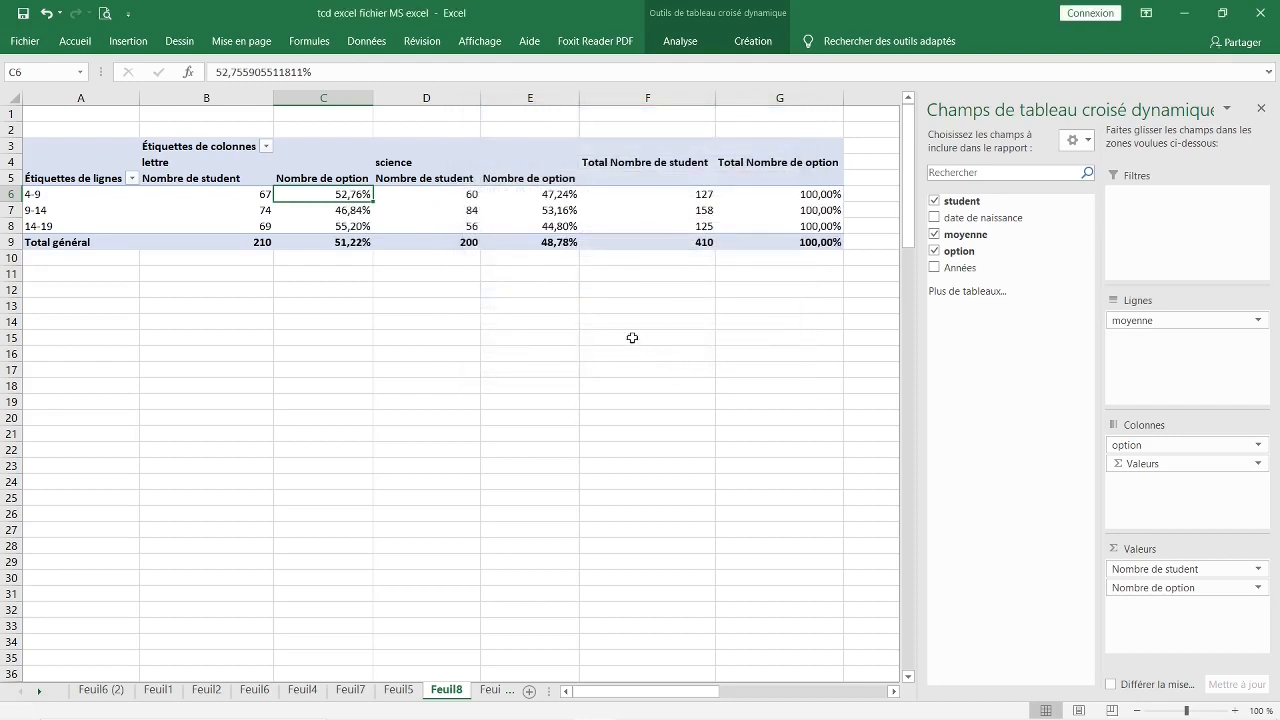
pyautogui.click(466, 326)
pyautogui.click(341, 196)
pyautogui.moveTo(840, 188)
pyautogui.click(222, 208)
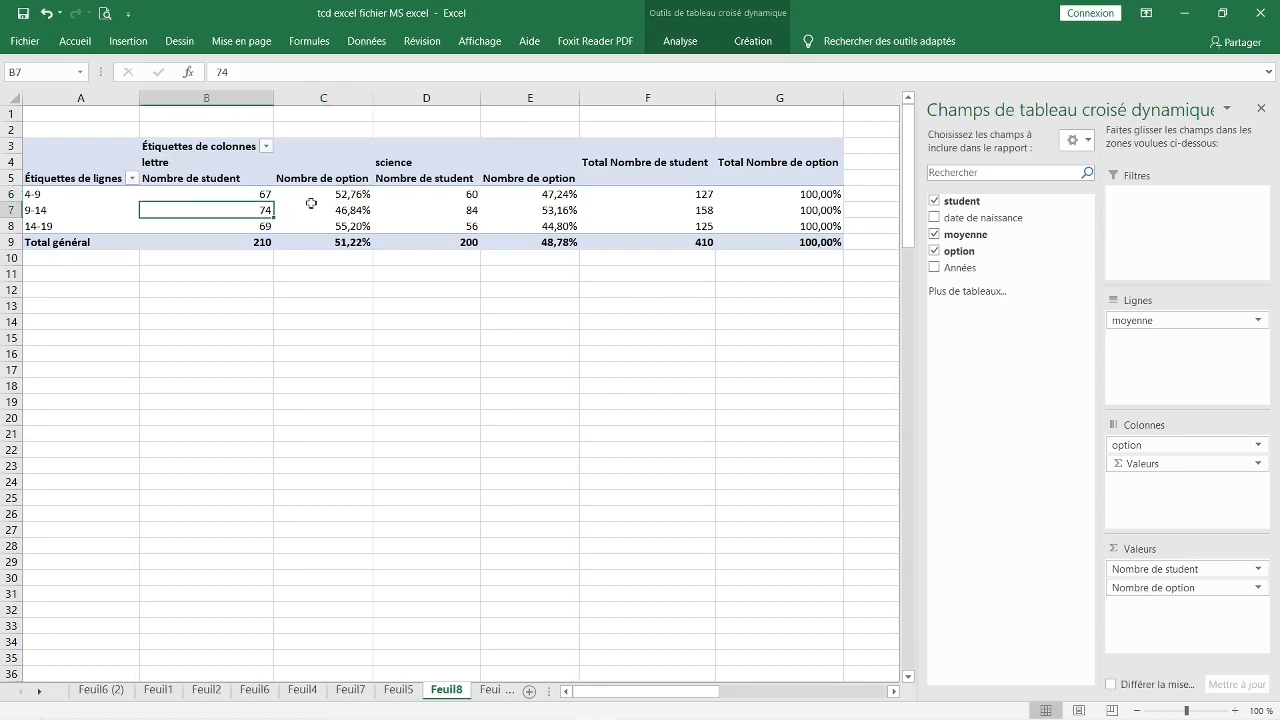
# Change the pivot table's report layout to tabular form
pyautogui.click(686, 44)
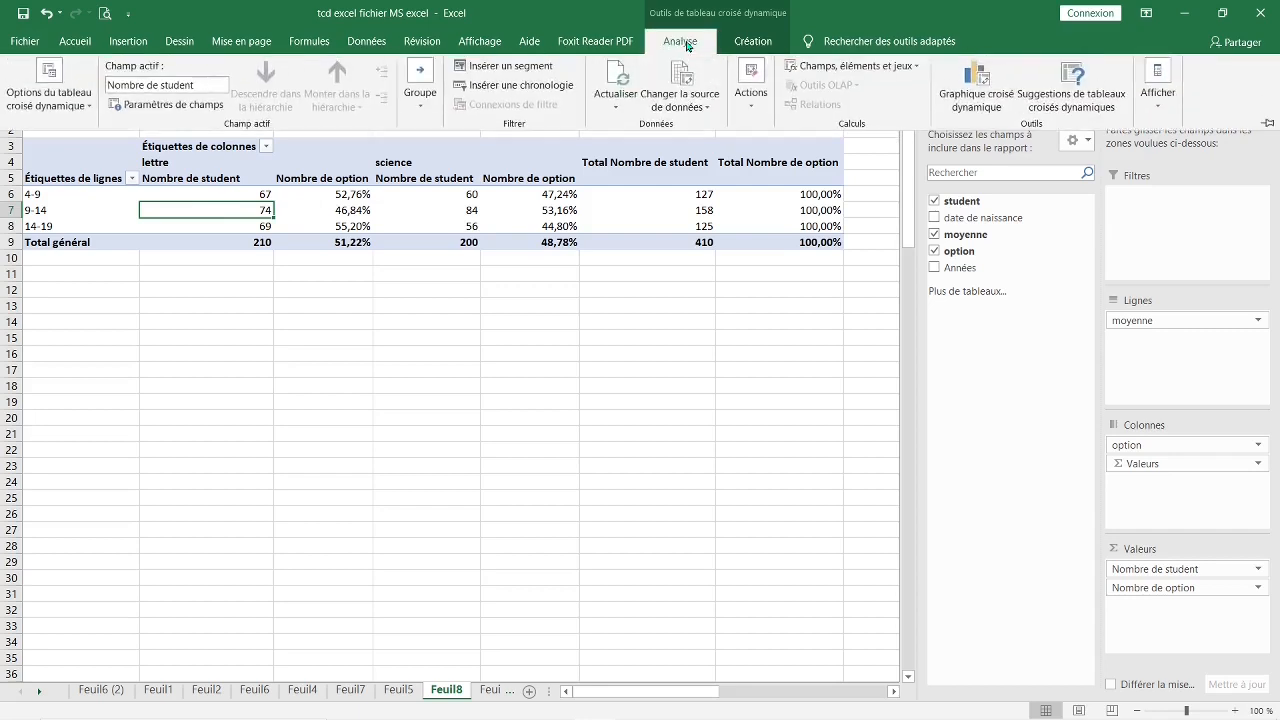
pyautogui.click(738, 42)
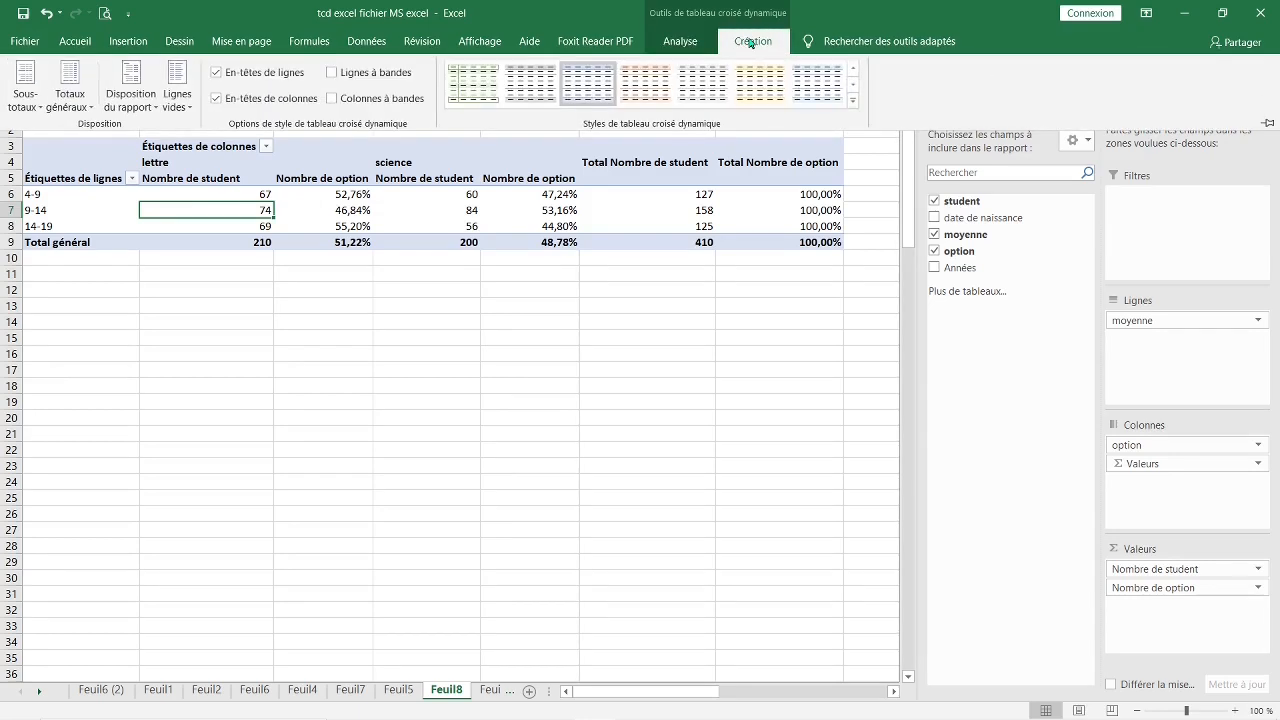
pyautogui.click(156, 112)
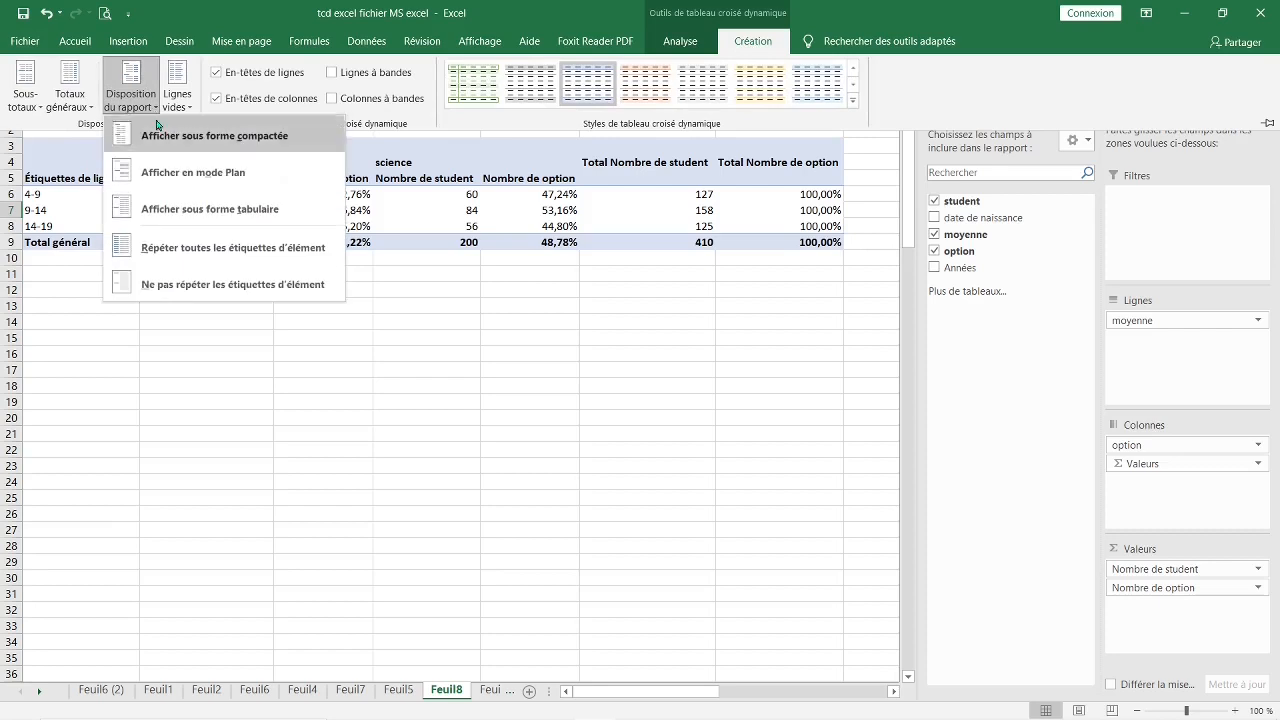
pyautogui.click(195, 208)
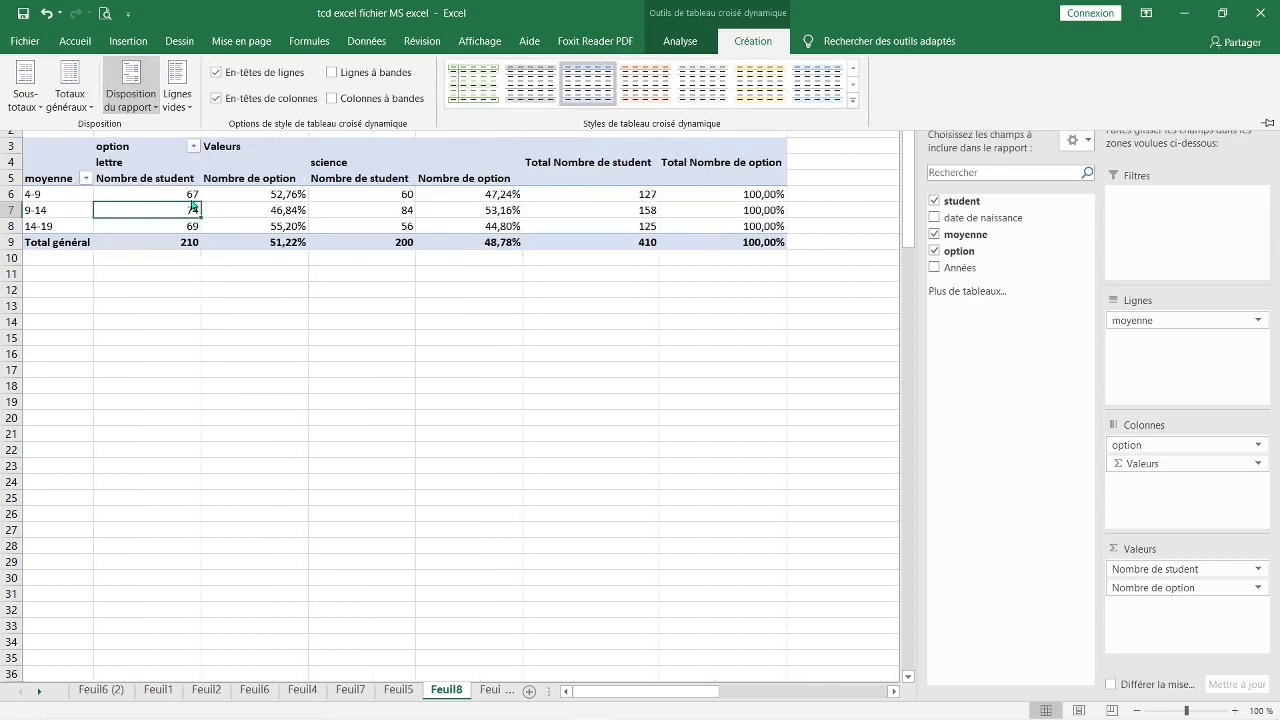
pyautogui.click(183, 309)
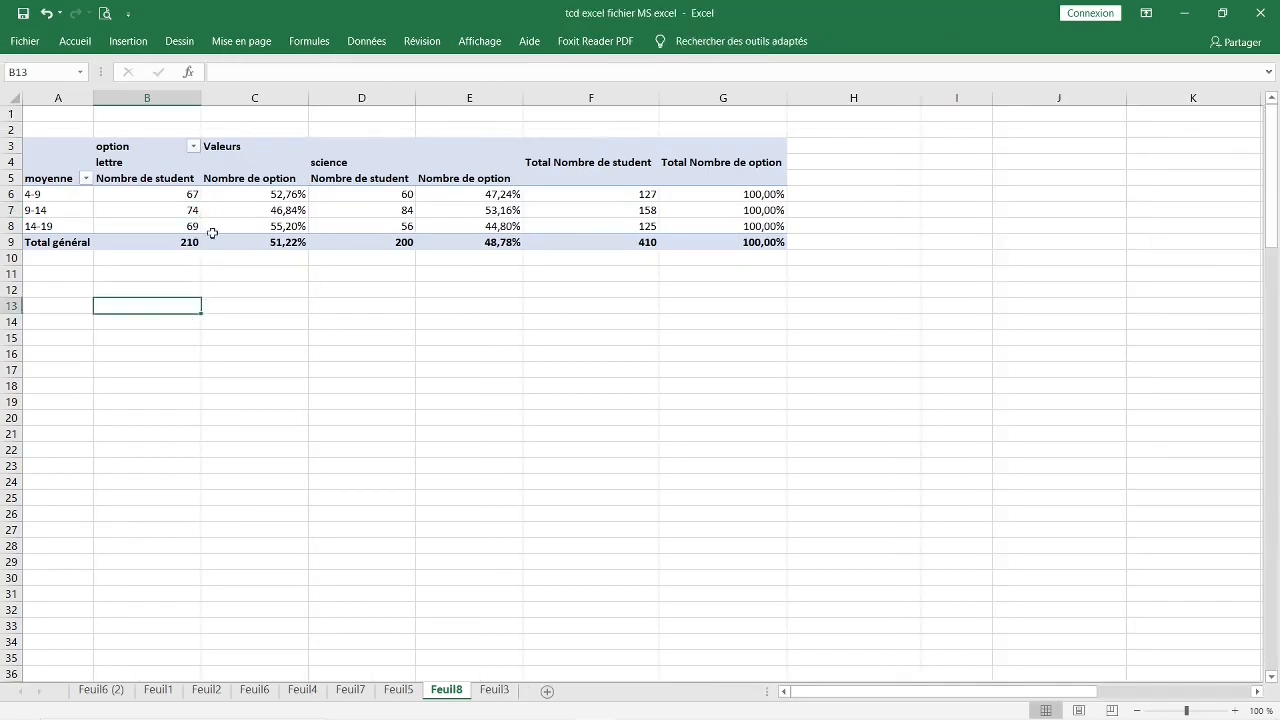
# Fill the whole lettre block of the pivot table, headers and total included, with yellow
pyautogui.click(142, 172)
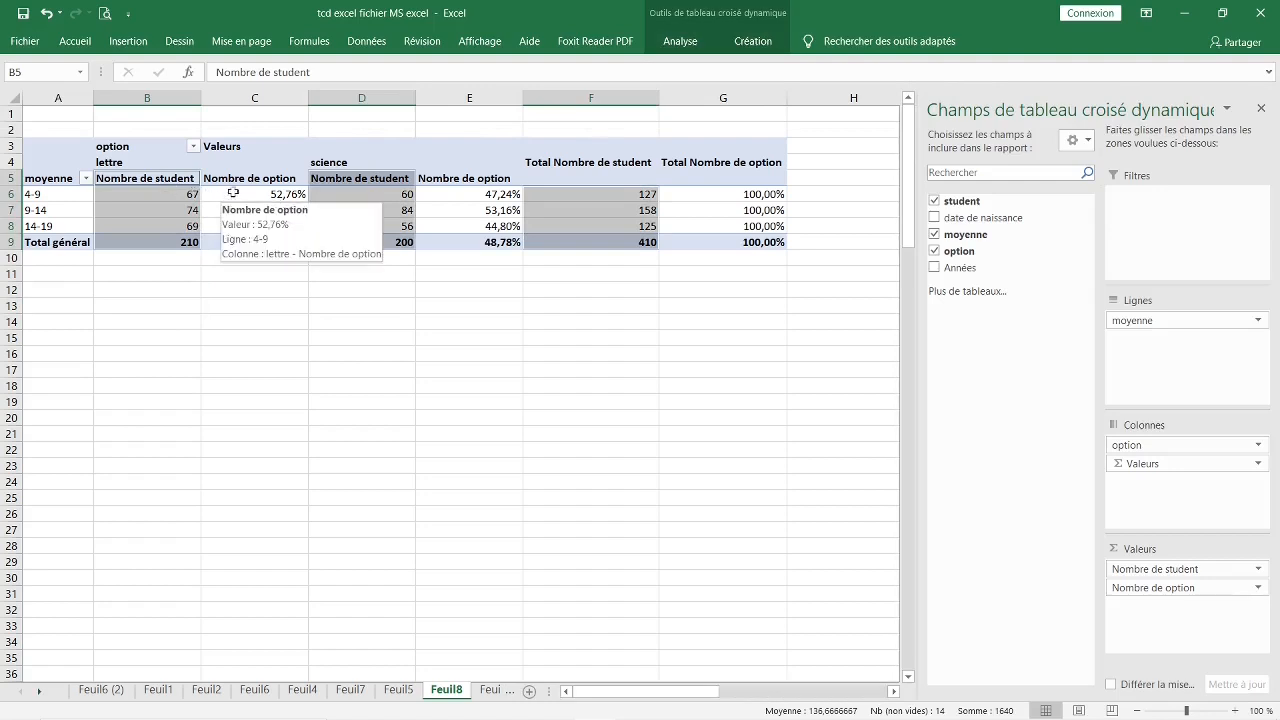
pyautogui.click(258, 175)
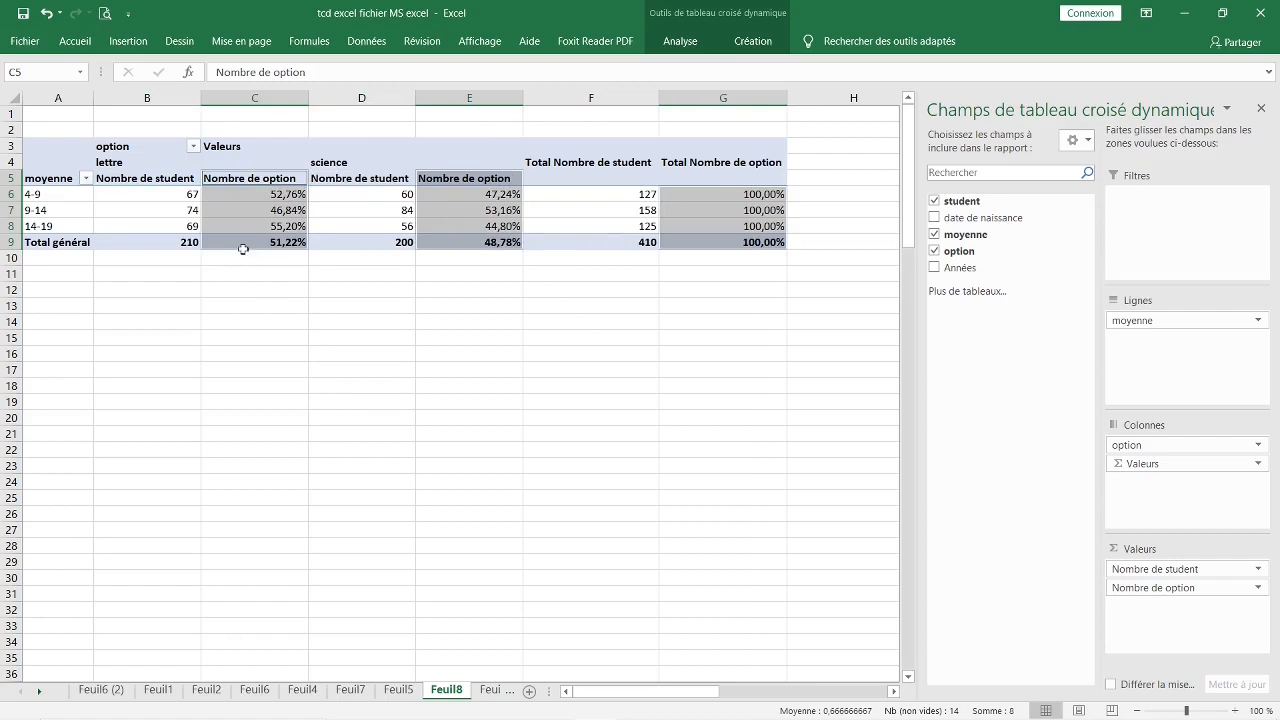
pyautogui.click(111, 160)
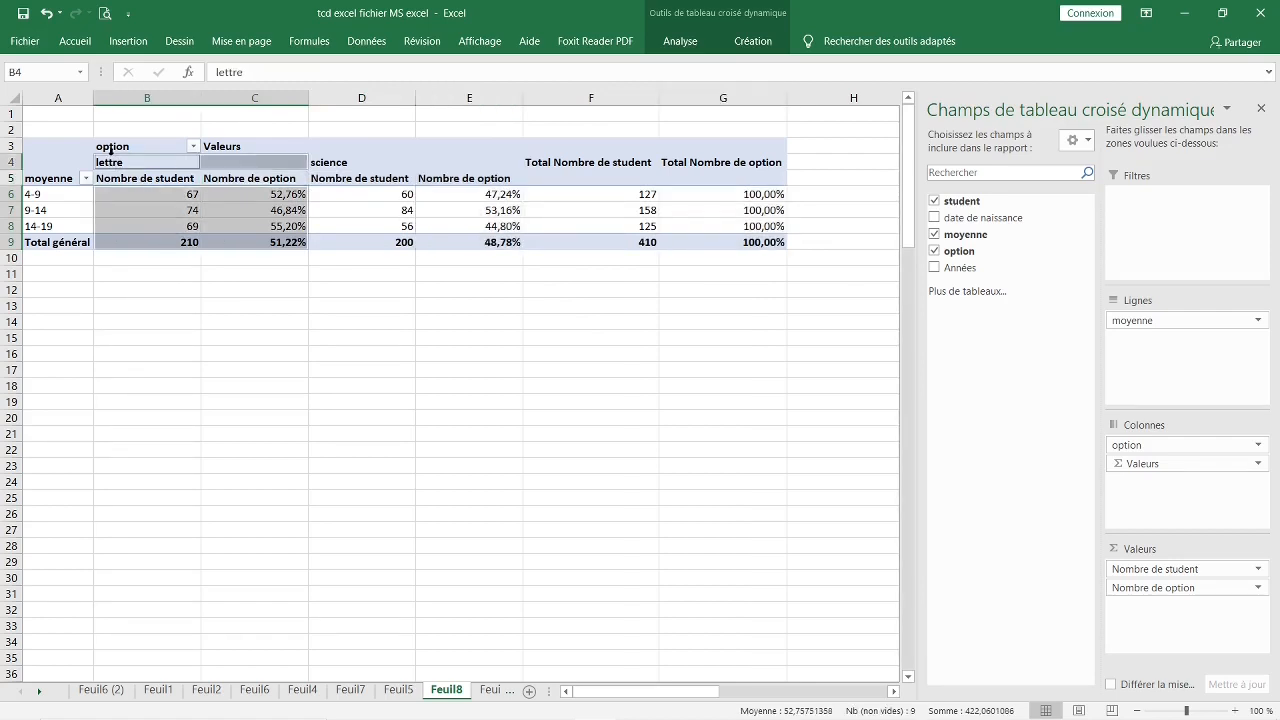
pyautogui.click(78, 42)
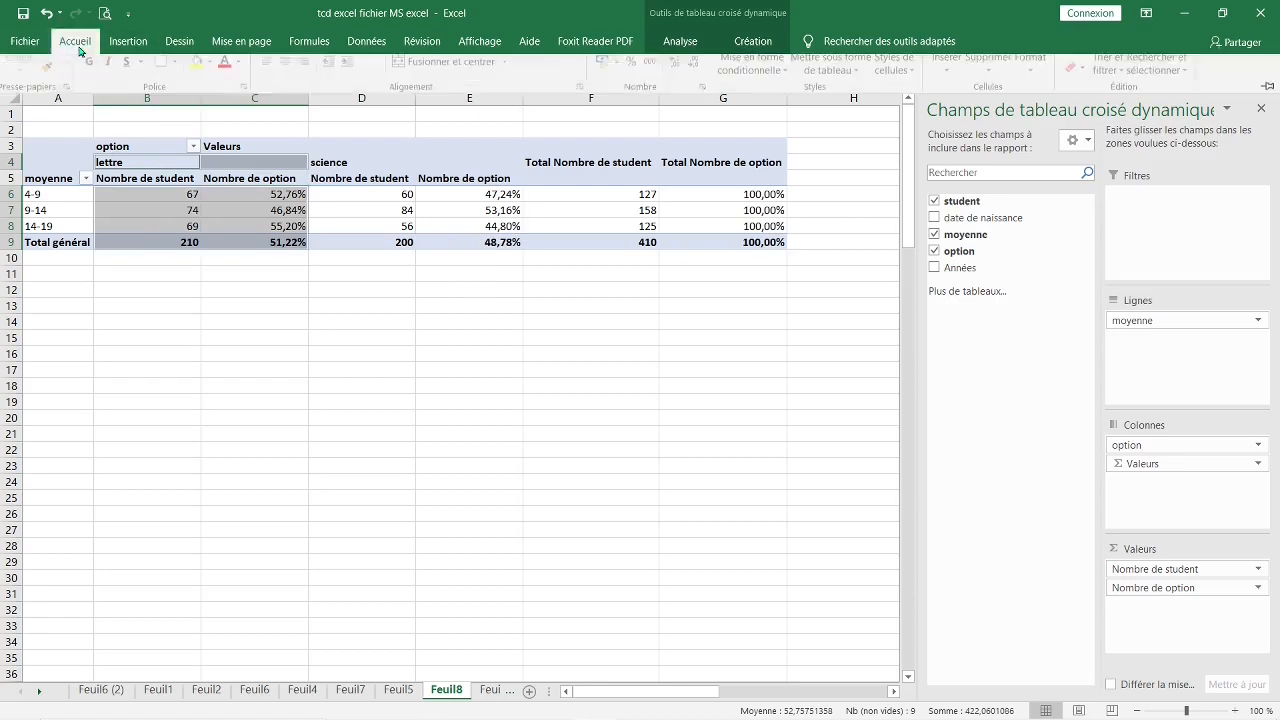
pyautogui.click(200, 98)
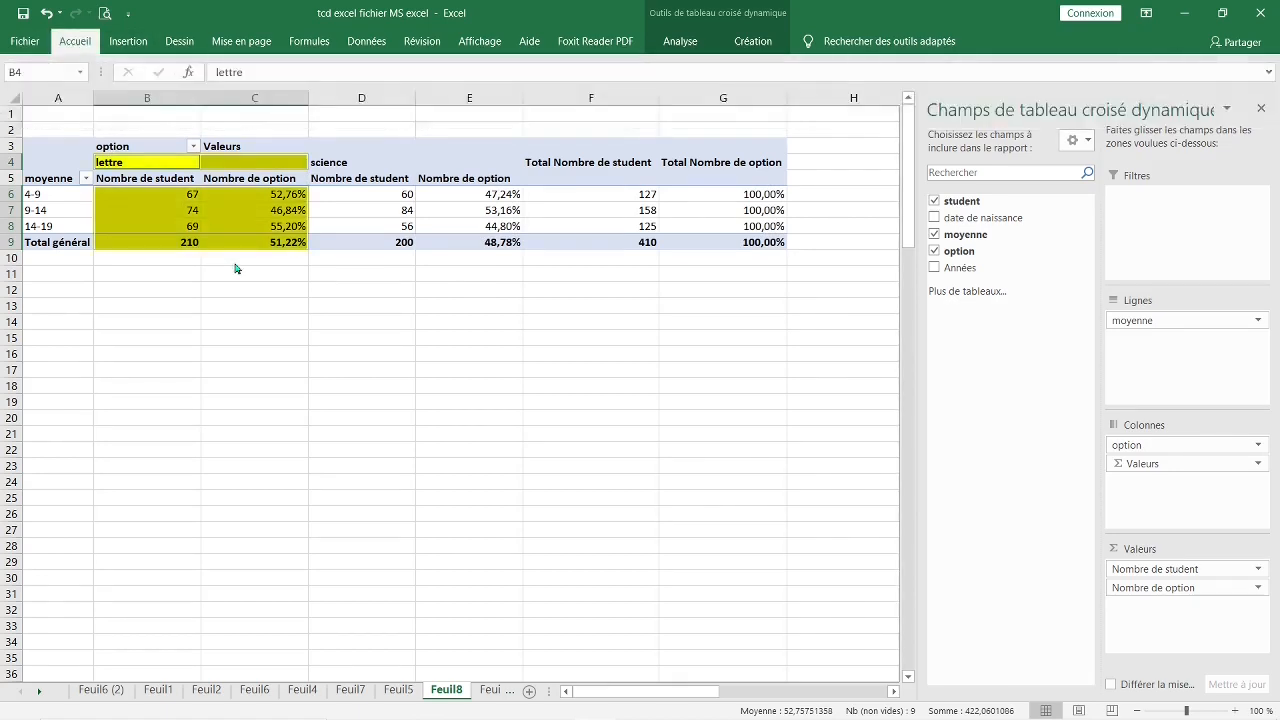
pyautogui.click(360, 304)
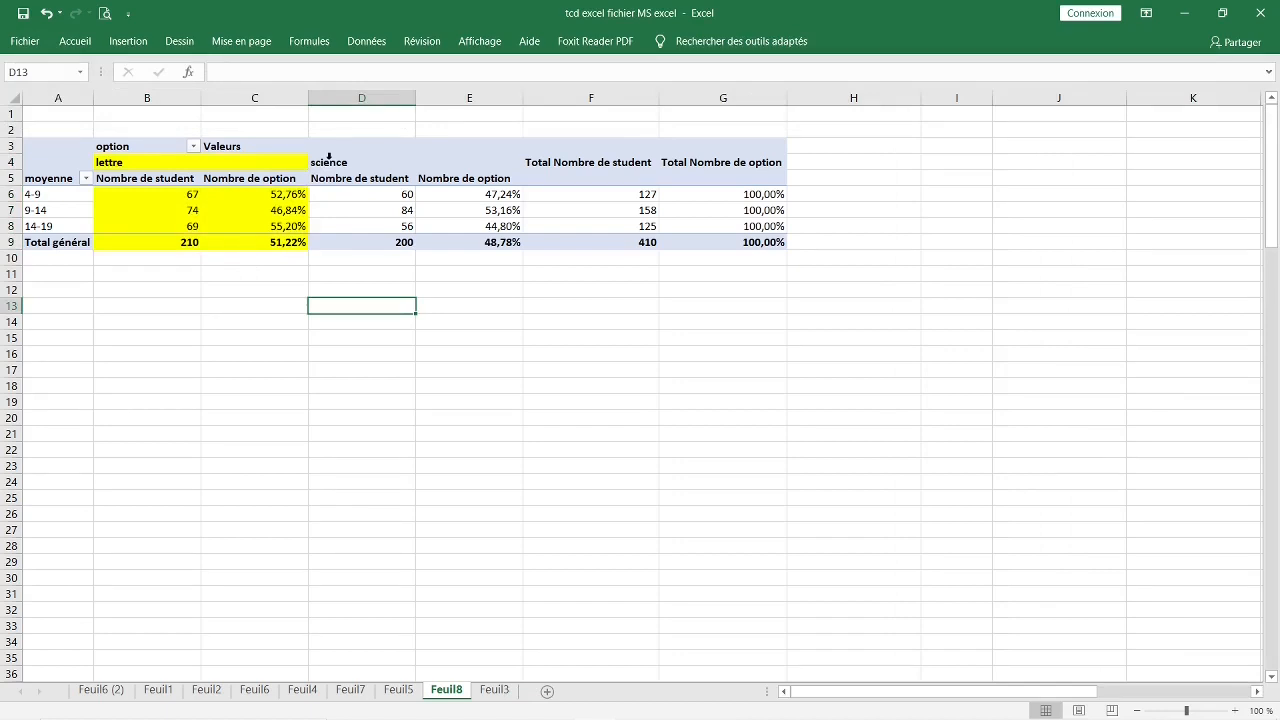
# Fill the whole science block of the pivot table, headers and total included, with light green
pyautogui.click(329, 156)
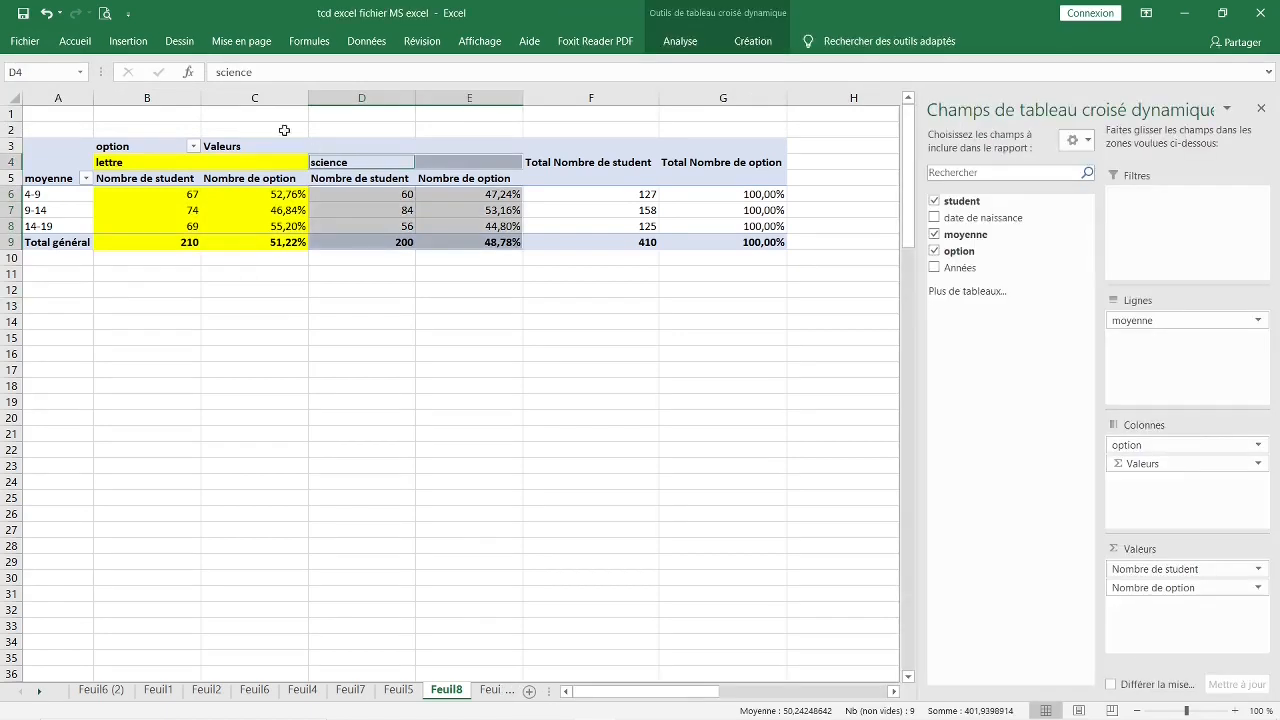
pyautogui.click(84, 45)
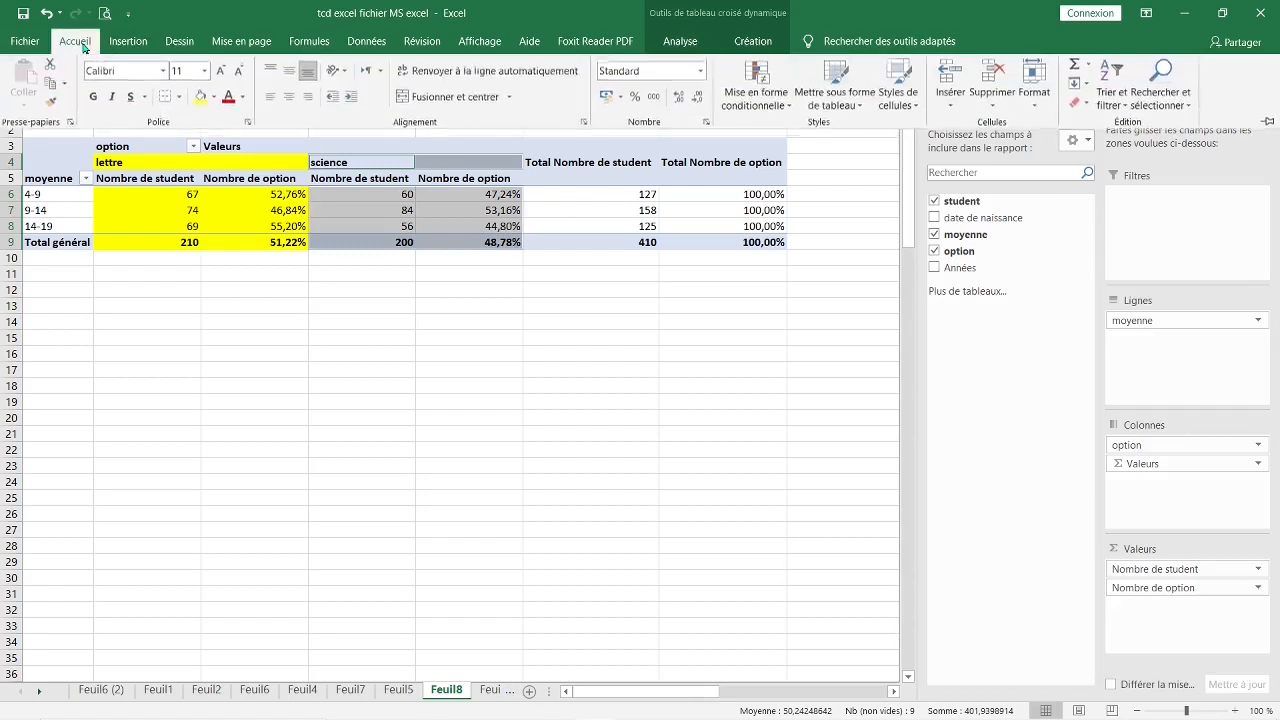
pyautogui.click(215, 98)
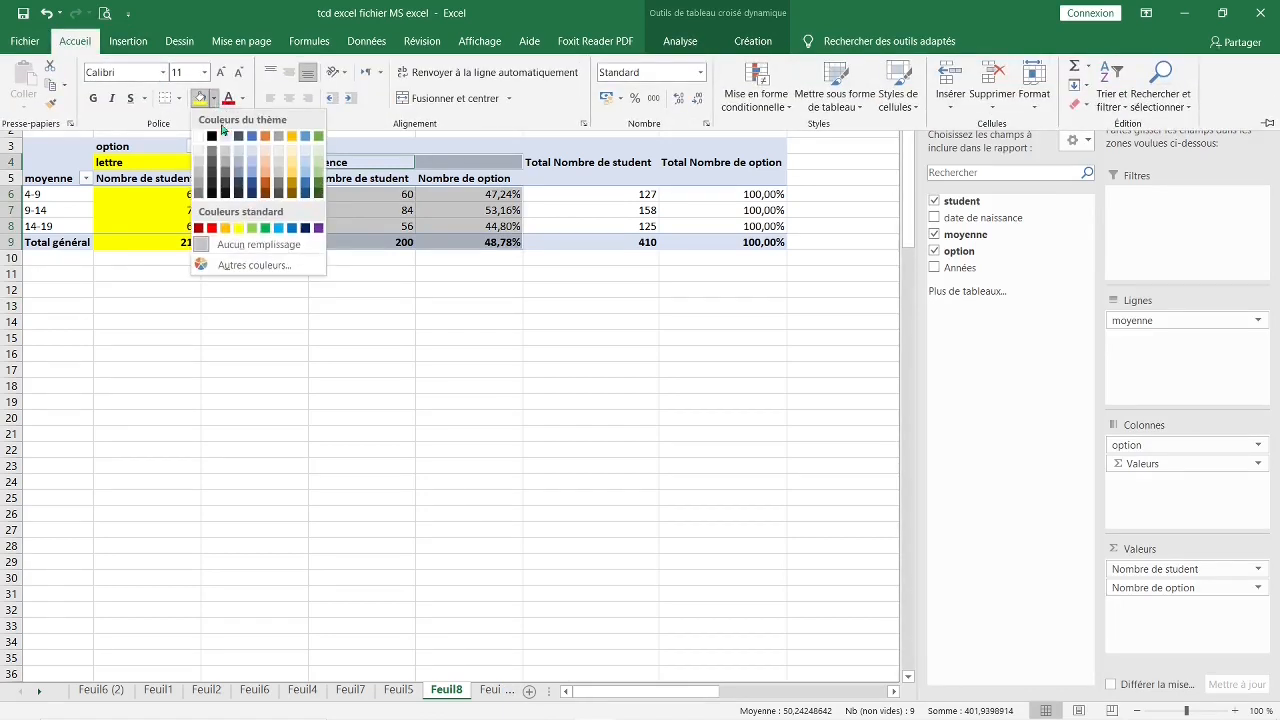
pyautogui.click(319, 155)
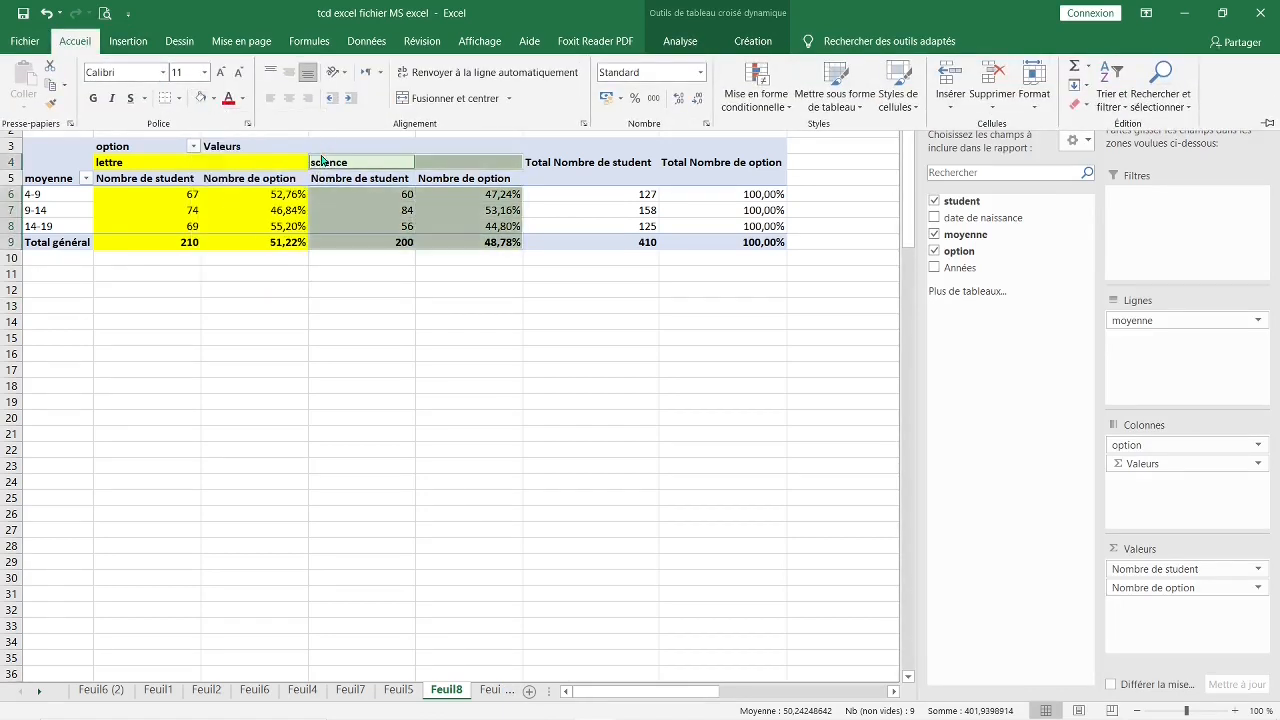
pyautogui.click(500, 320)
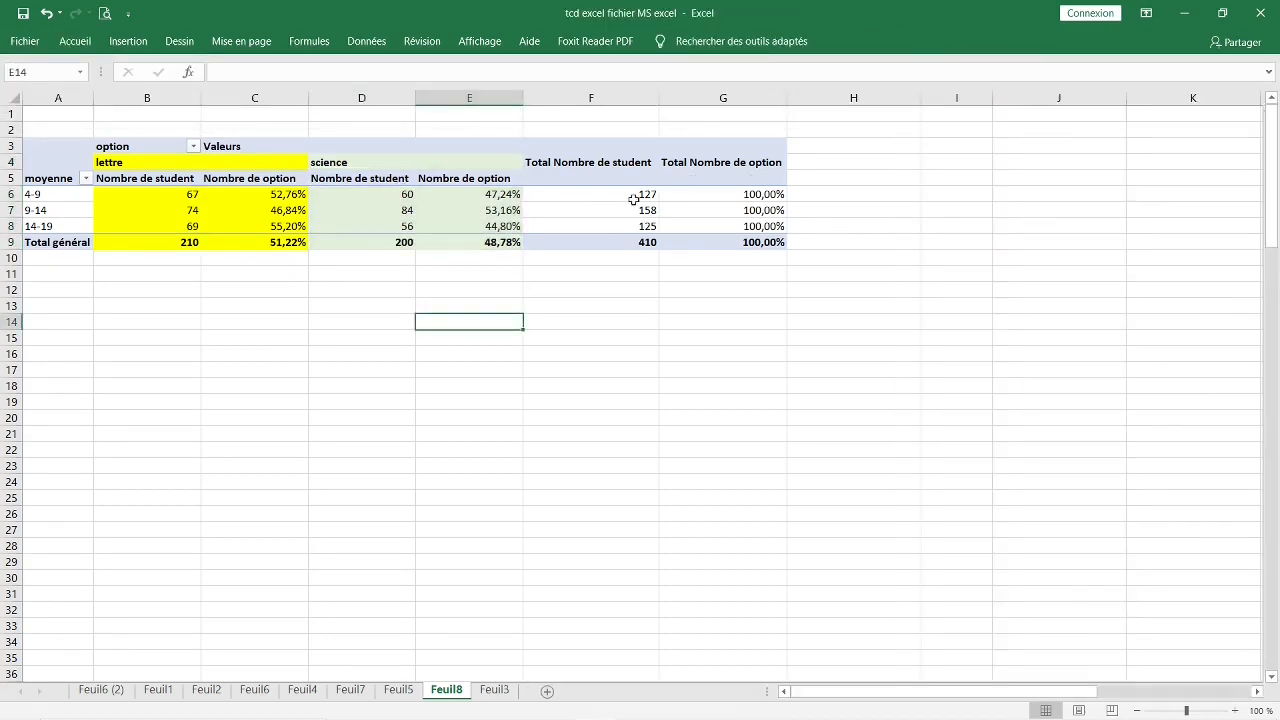
pyautogui.click(525, 322)
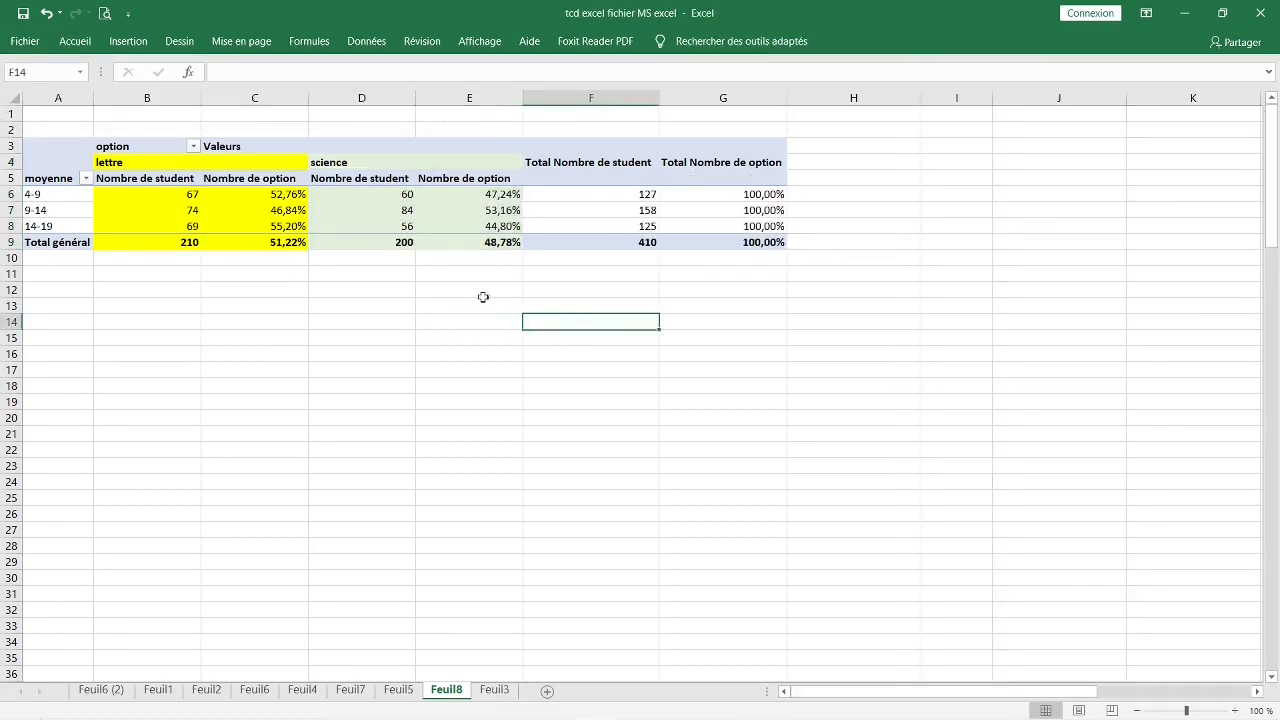
# Move the option field from the pivot table's columns to its rows, above moyenne
pyautogui.click(310, 226)
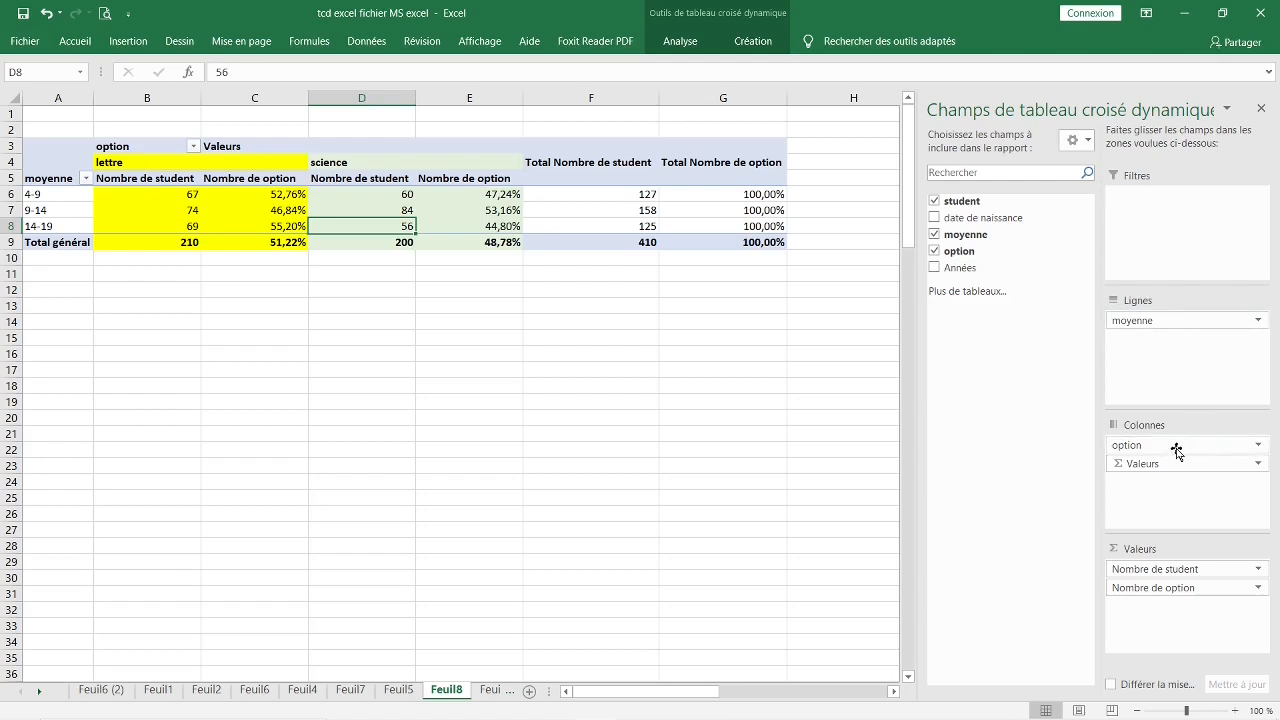
pyautogui.moveTo(1177, 449); pyautogui.dragTo(1188, 318)
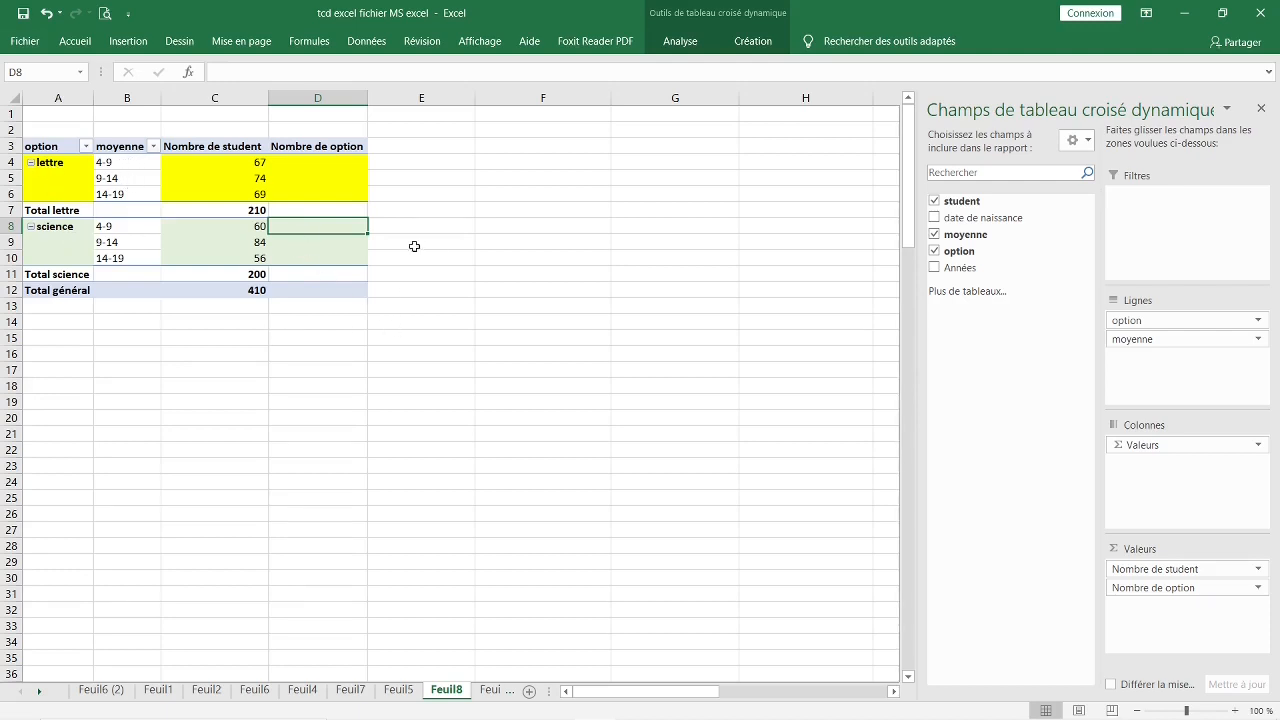
pyautogui.click(285, 242)
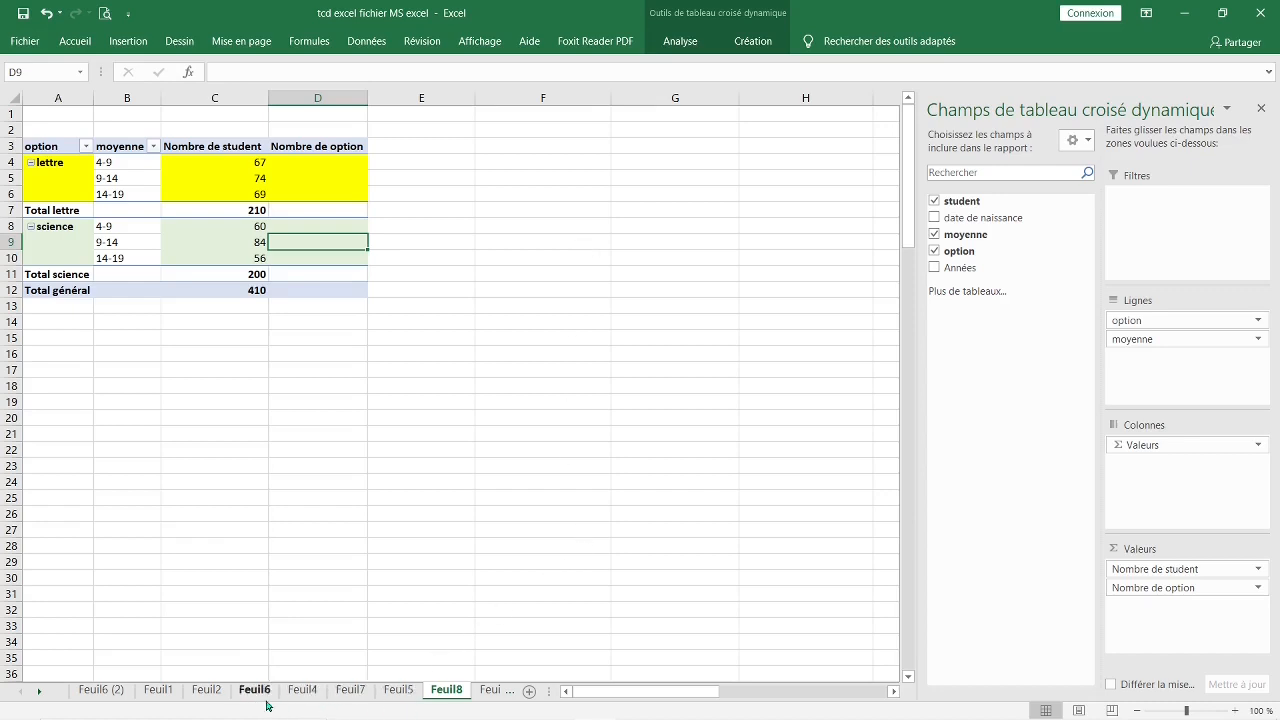
# Go to the source data on sheet Feuil3 and save the workbook
pyautogui.click(490, 690)
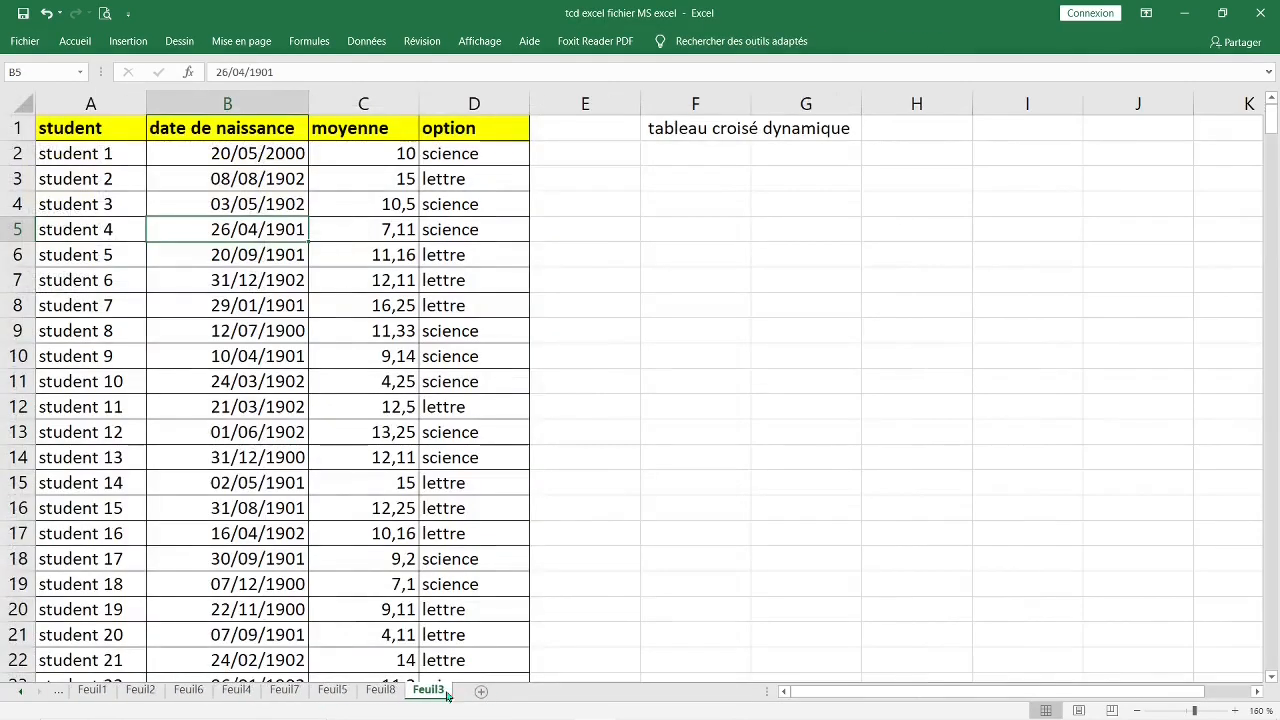
pyautogui.click(304, 306)
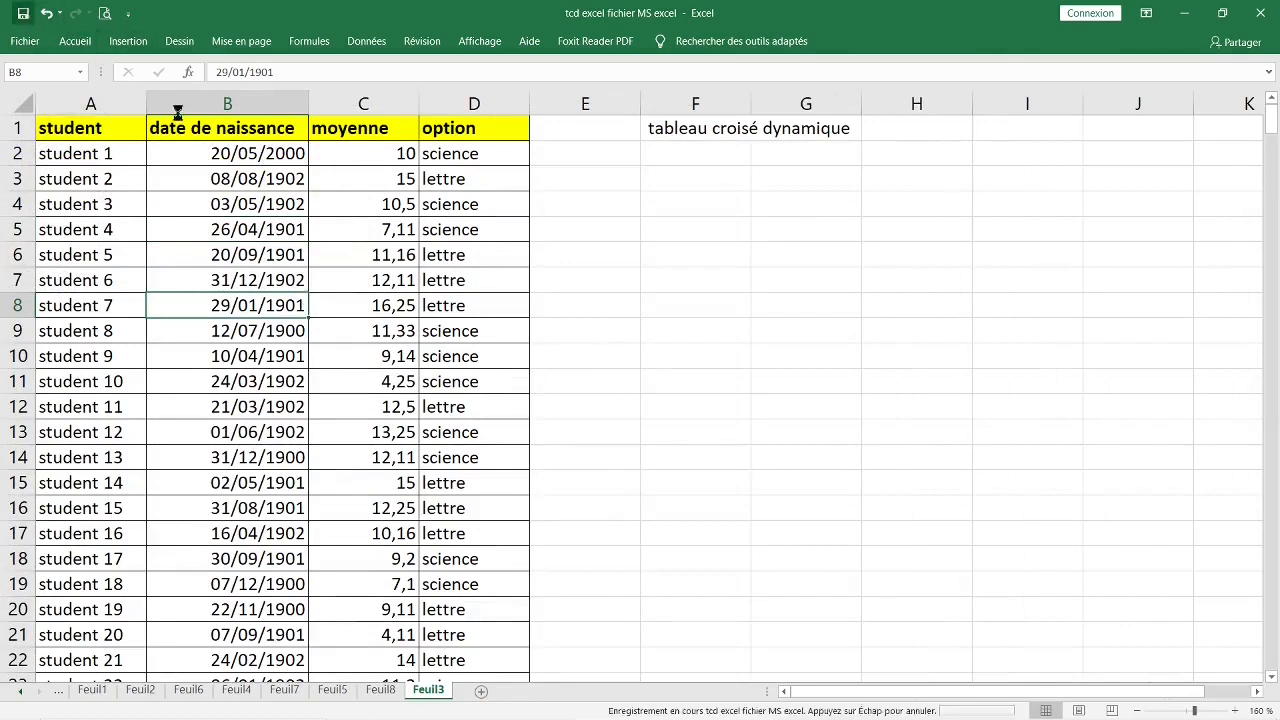
pyautogui.click(353, 221)
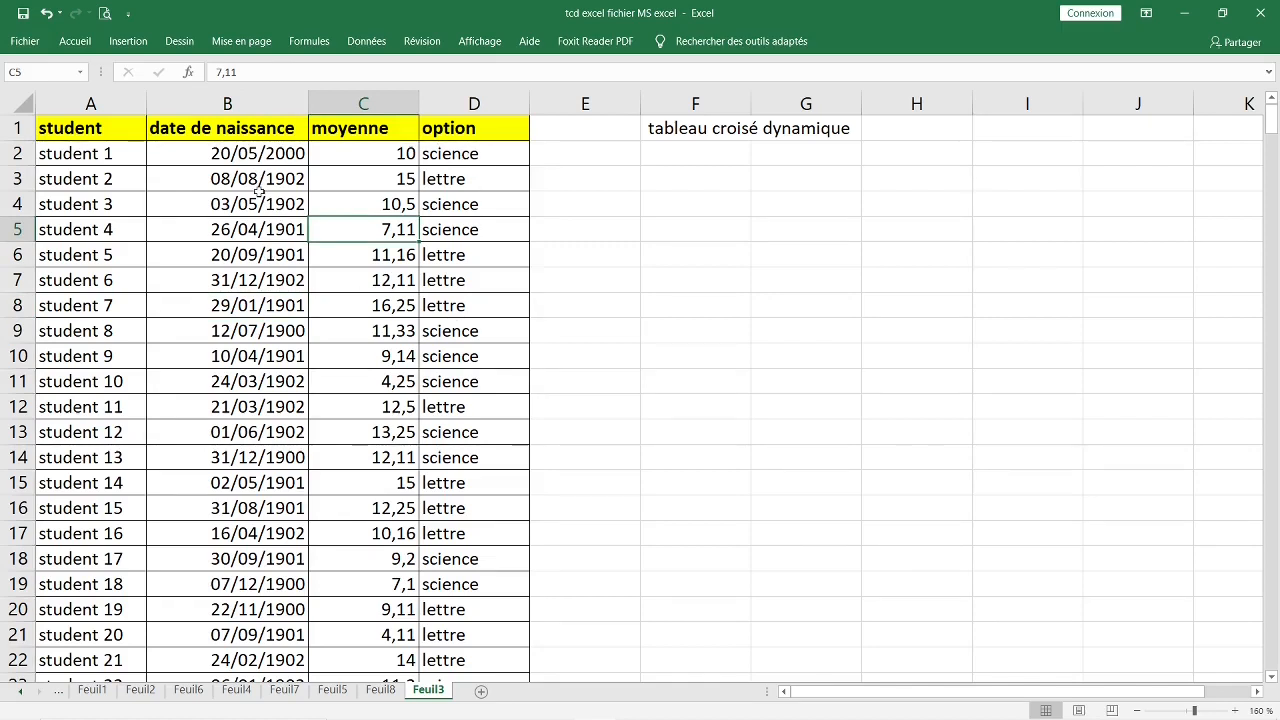
# Insert a pivot table based on the student data range A1:D411, placed on the existing sheet at cell F3
pyautogui.click(260, 206)
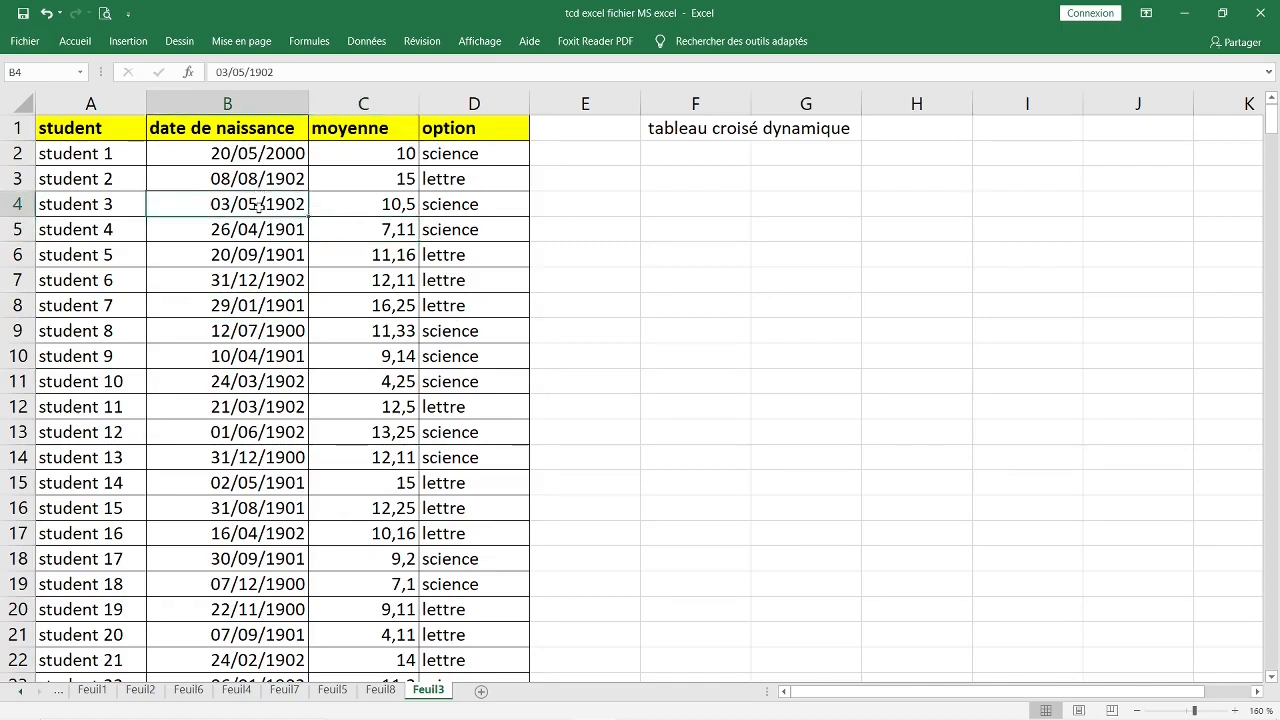
pyautogui.click(128, 41)
pyautogui.click(30, 78)
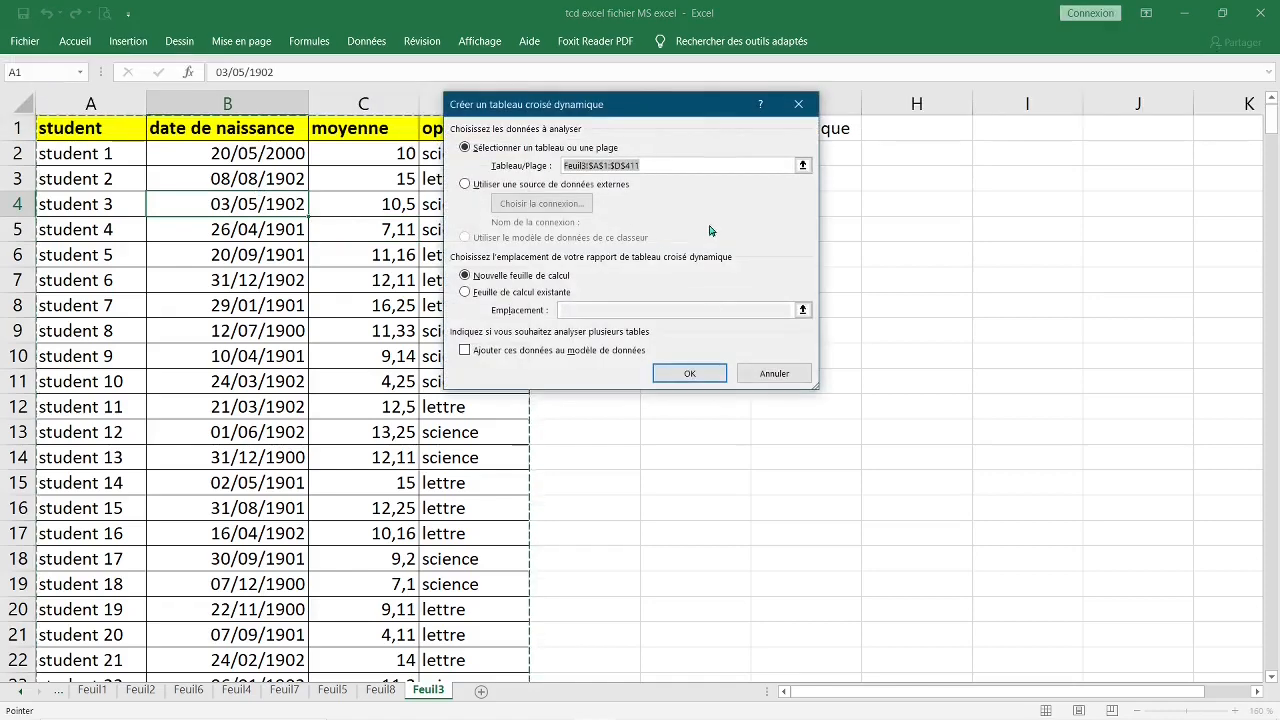
pyautogui.click(512, 293)
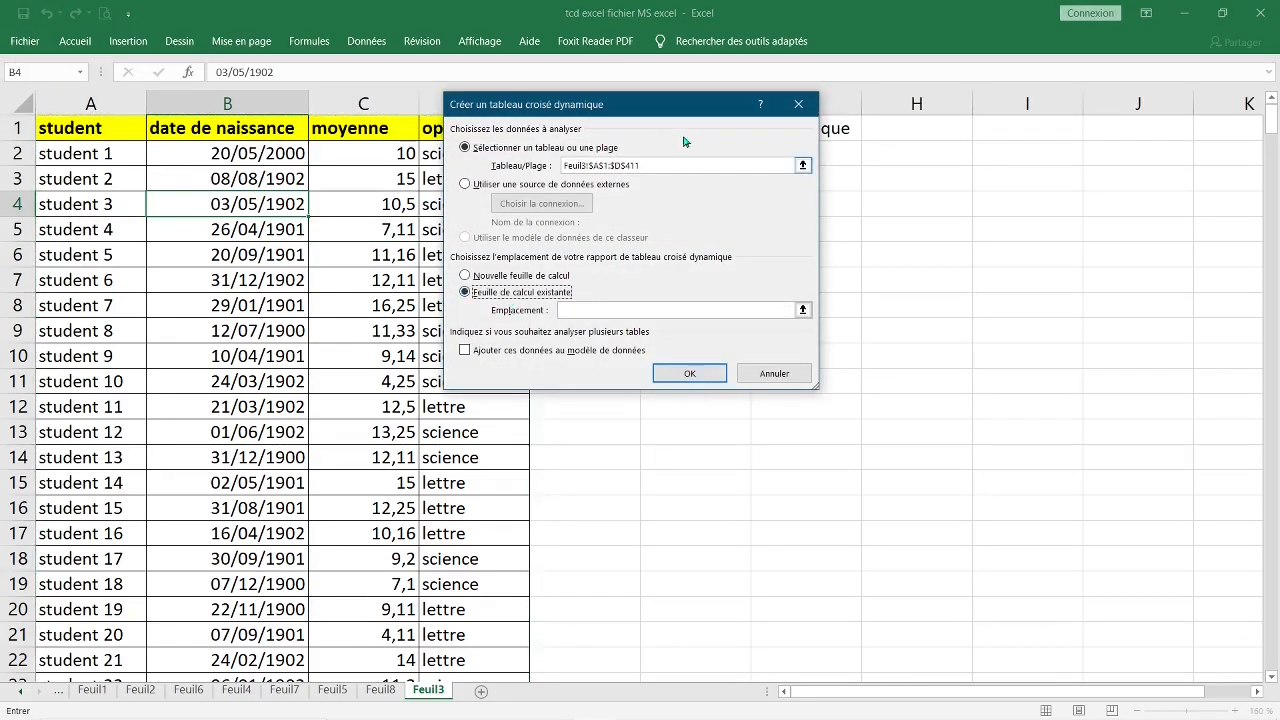
pyautogui.moveTo(652, 110); pyautogui.dragTo(348, 141)
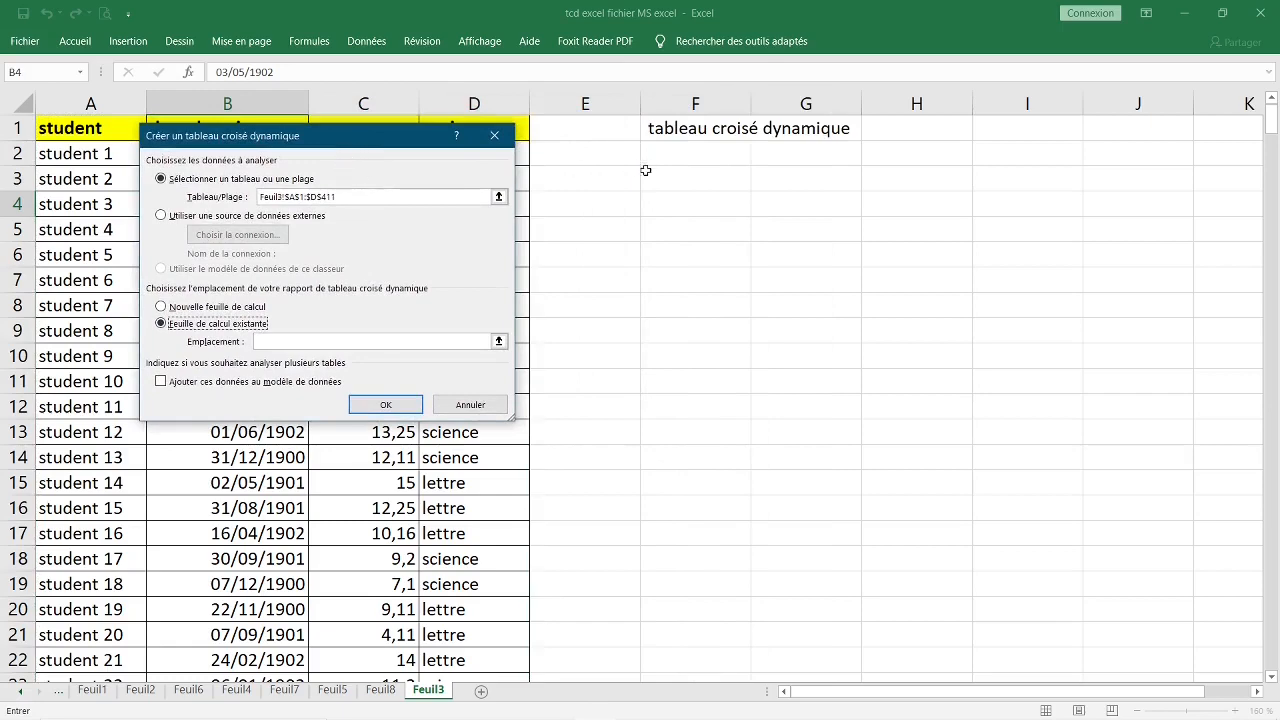
pyautogui.click(646, 173)
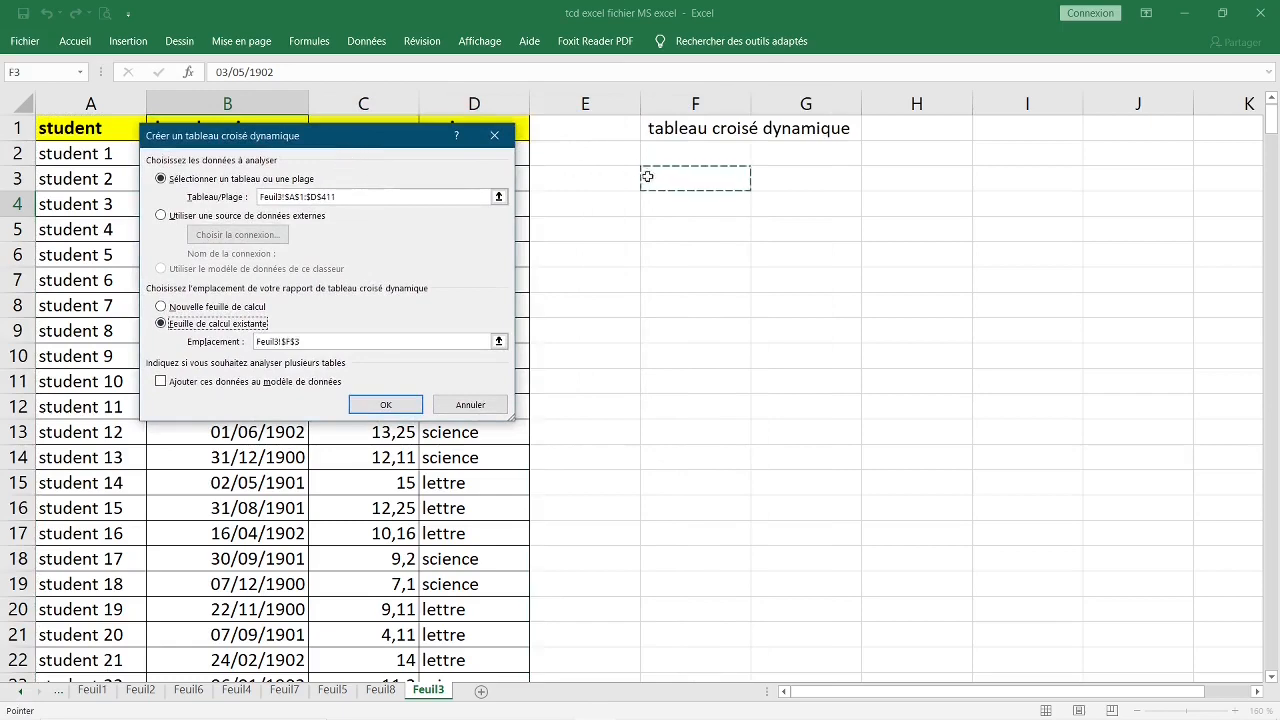
pyautogui.click(386, 405)
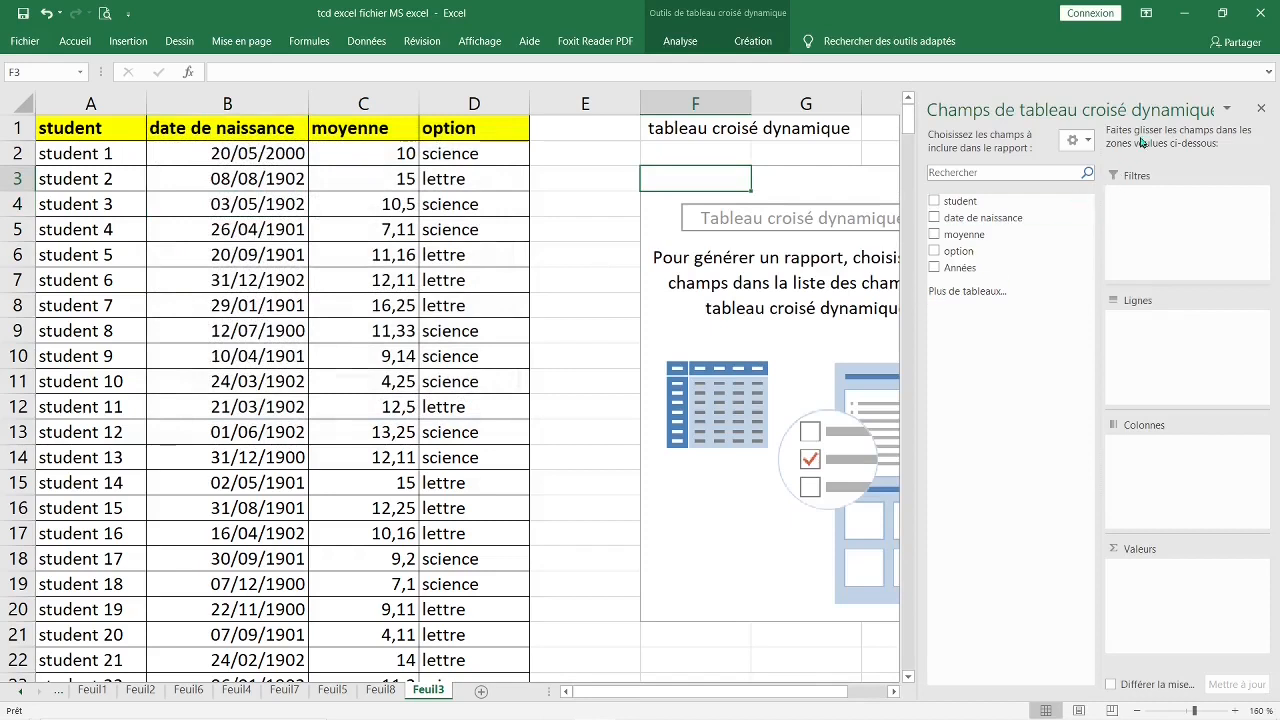
# Arrange the pivot field list with the fields section stacked above the areas and make the pane narrower
pyautogui.click(1092, 144)
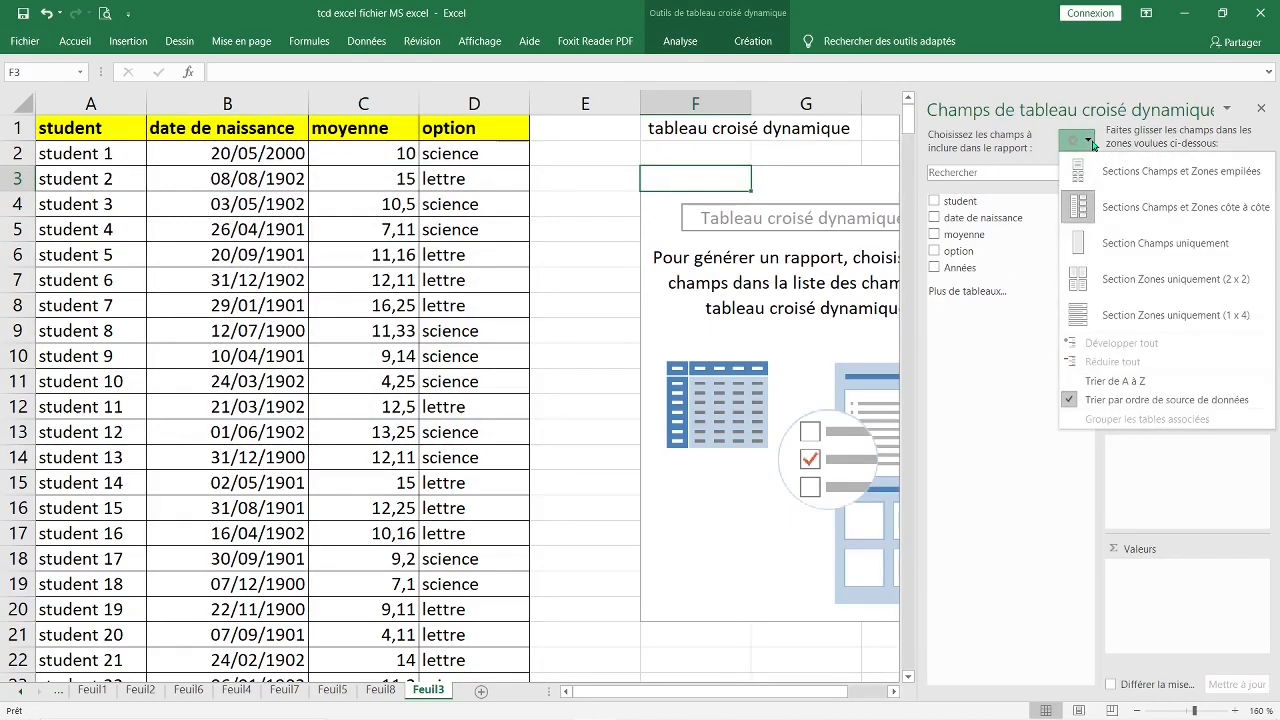
pyautogui.click(1133, 172)
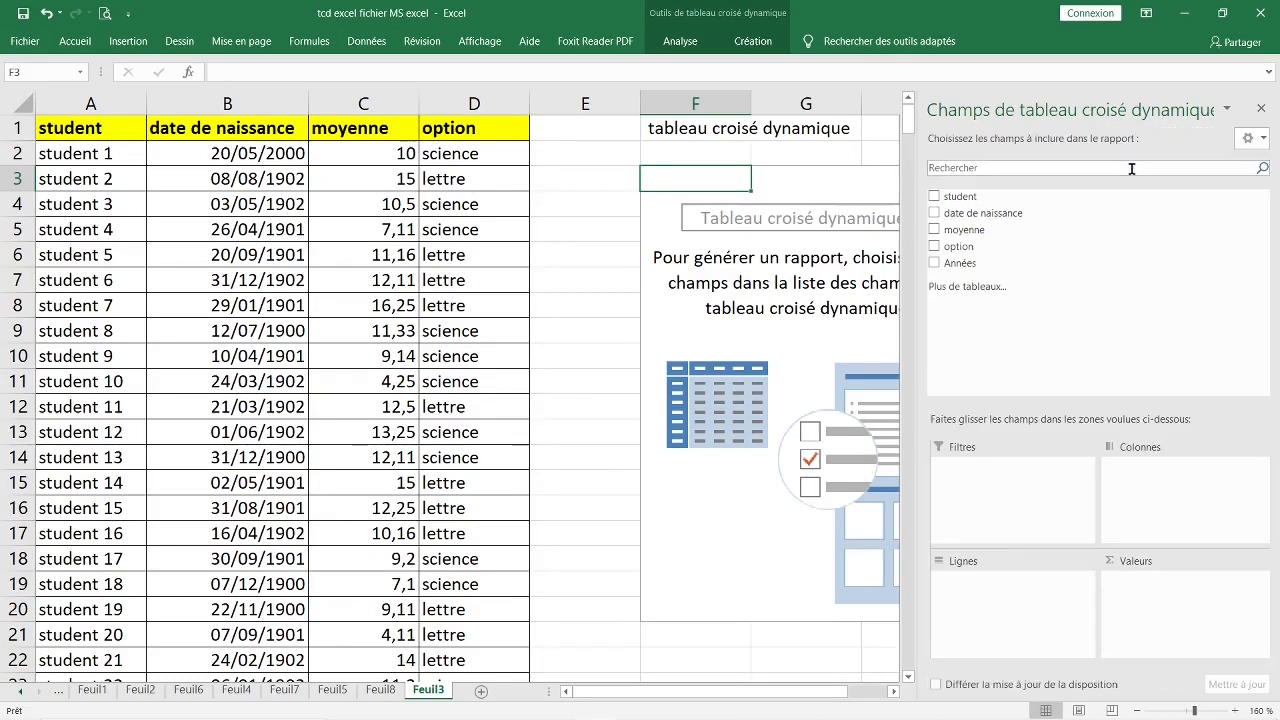
pyautogui.moveTo(917, 195); pyautogui.dragTo(1072, 187)
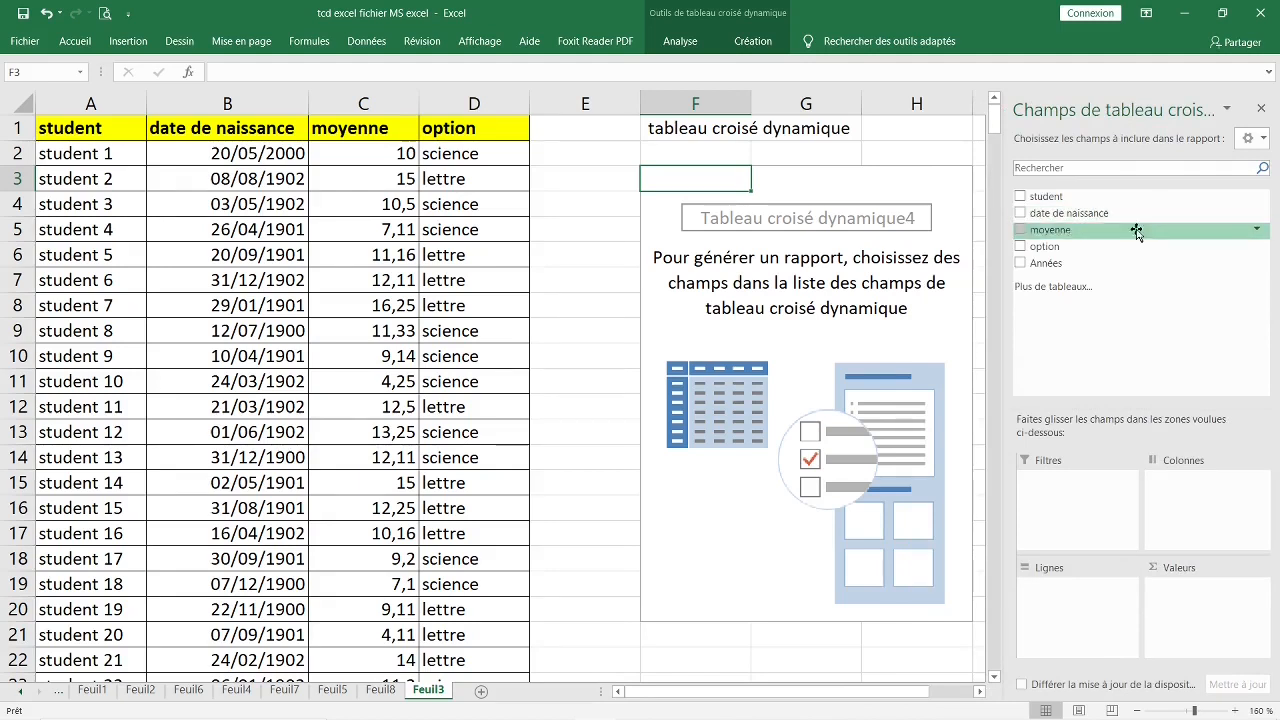
# Use option as the report filter, replacing the existing cell contents, and add moyenne to the rows
pyautogui.moveTo(1069, 250); pyautogui.dragTo(1080, 486)
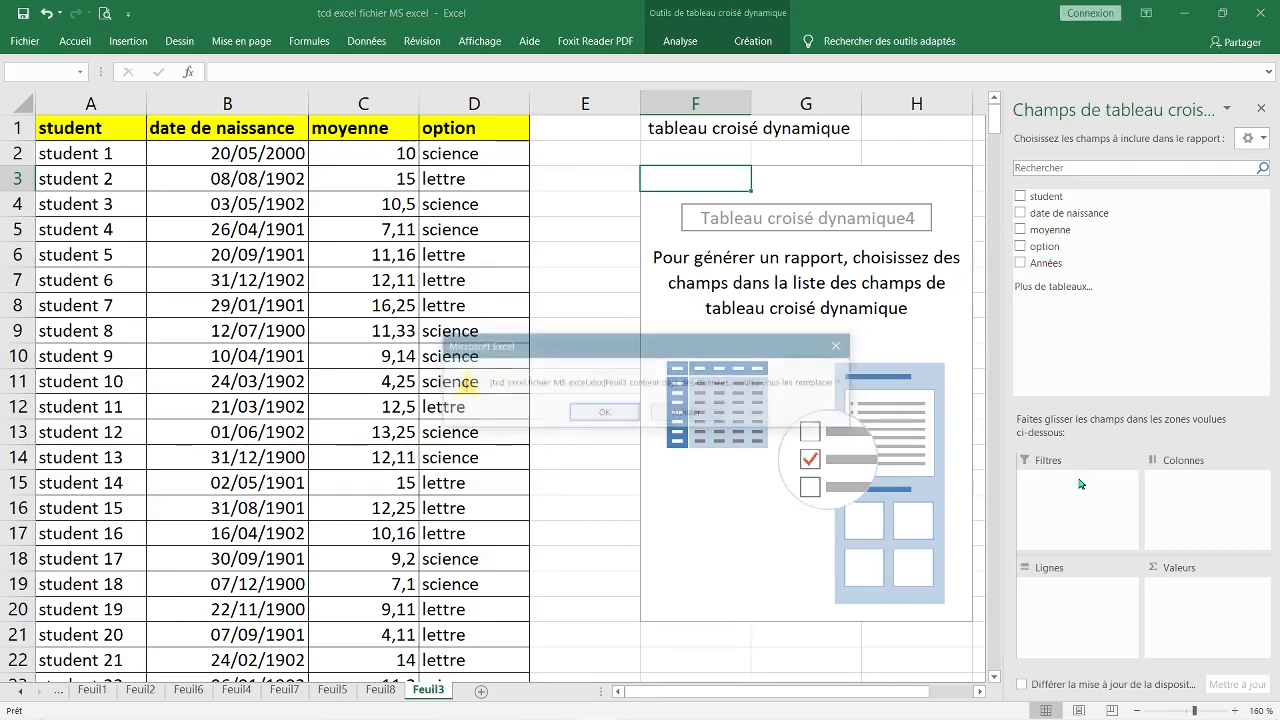
pyautogui.click(604, 414)
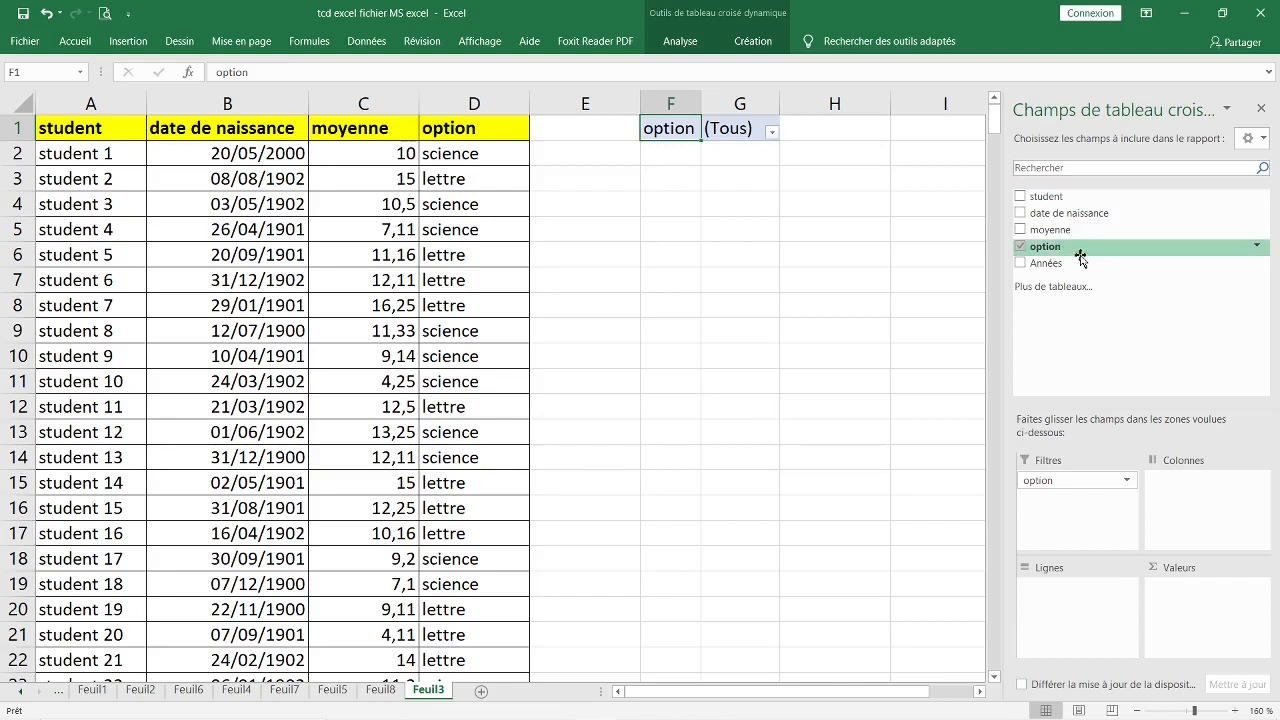
pyautogui.moveTo(1066, 234); pyautogui.dragTo(1047, 605)
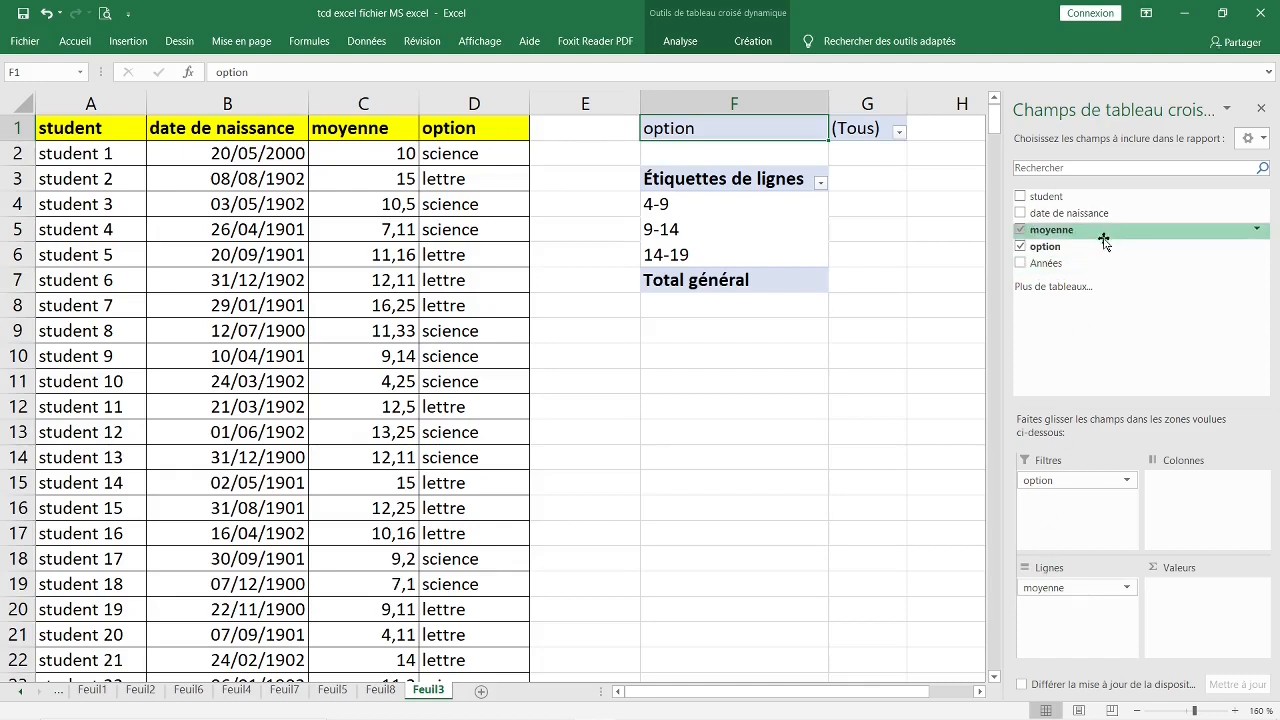
# Ungroup the moyenne ranges in the pivot table's row labels
pyautogui.click(686, 210)
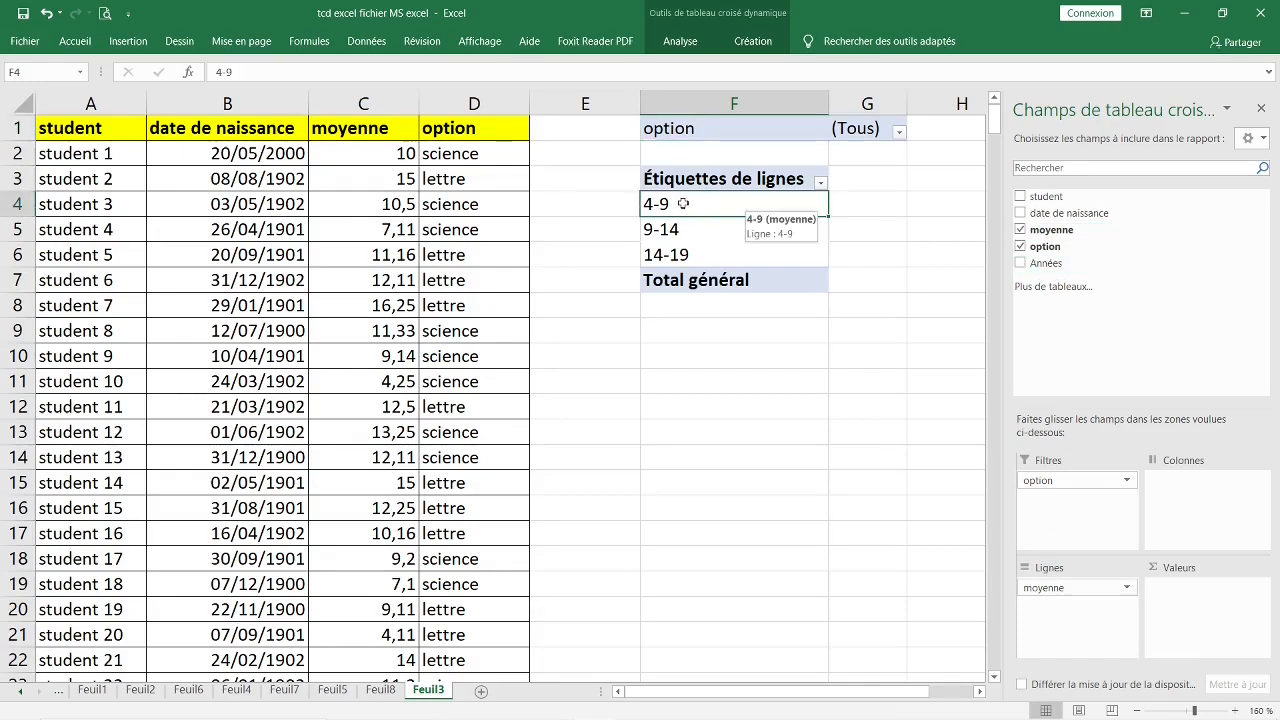
pyautogui.rightClick(683, 204)
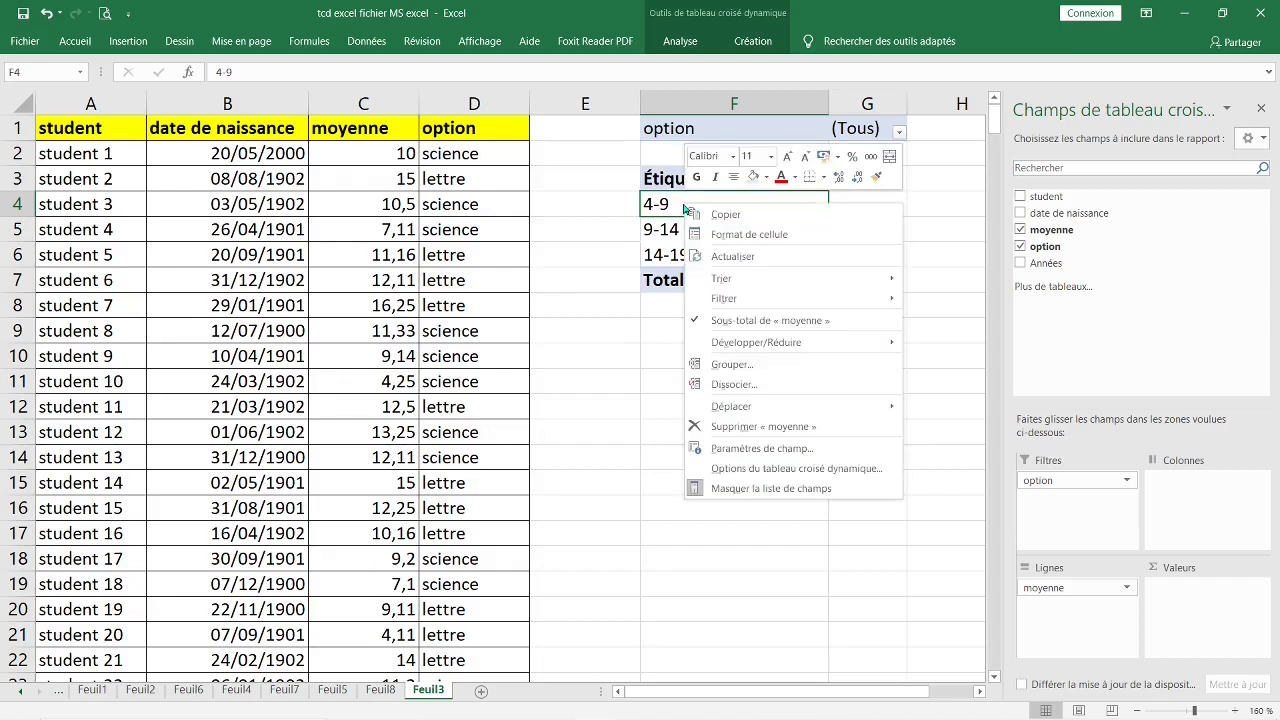
pyautogui.click(735, 385)
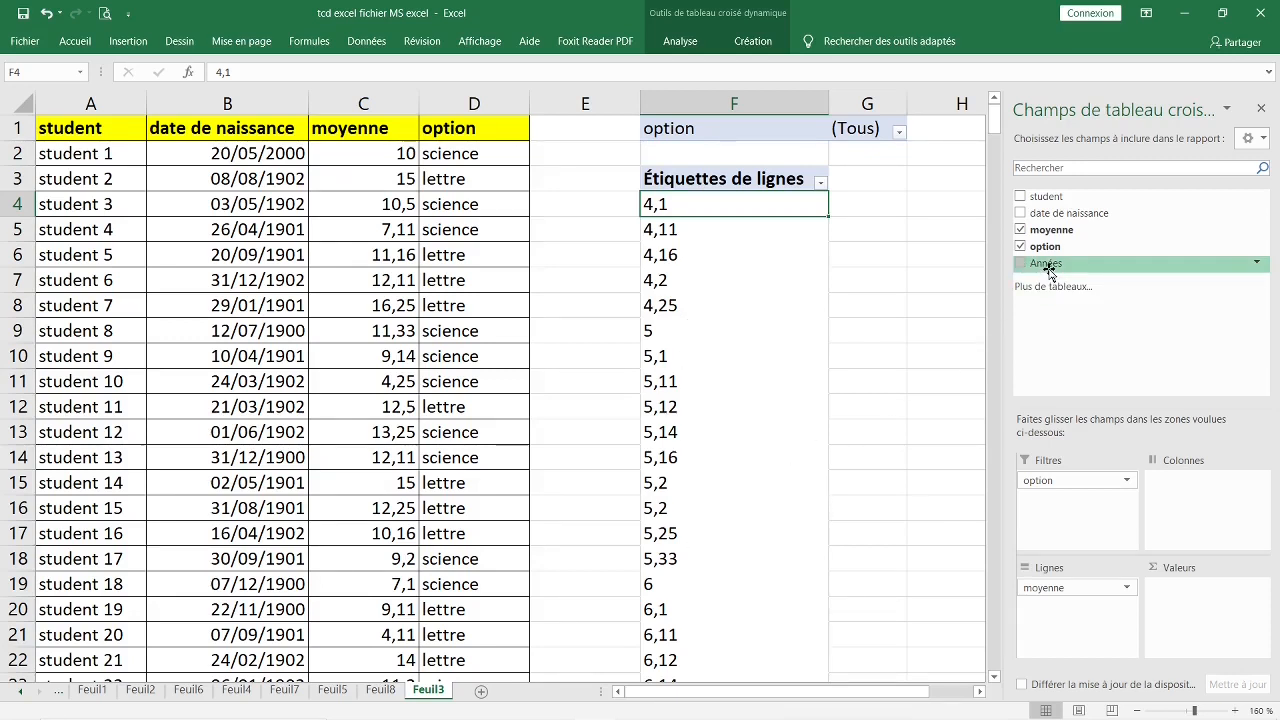
# Add Années to the rows above moyenne and also to the values as a count
pyautogui.moveTo(1048, 273); pyautogui.dragTo(1081, 585)
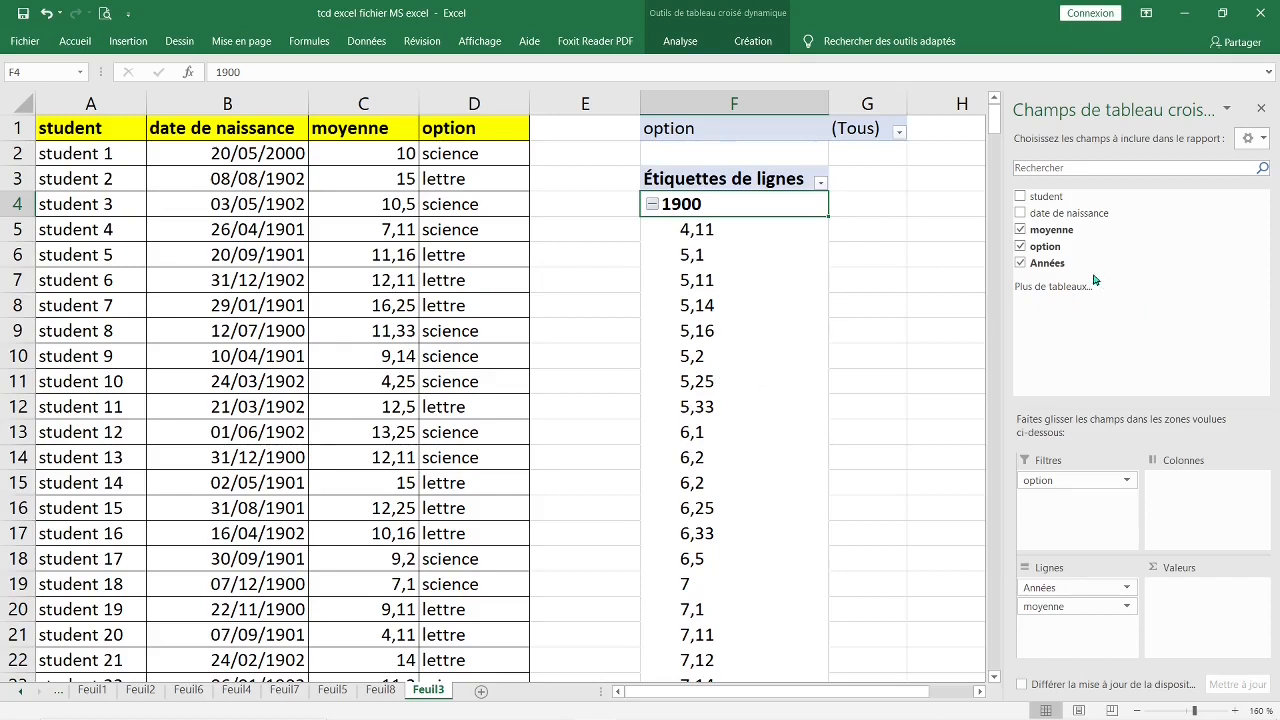
pyautogui.moveTo(1071, 266); pyautogui.dragTo(1205, 608)
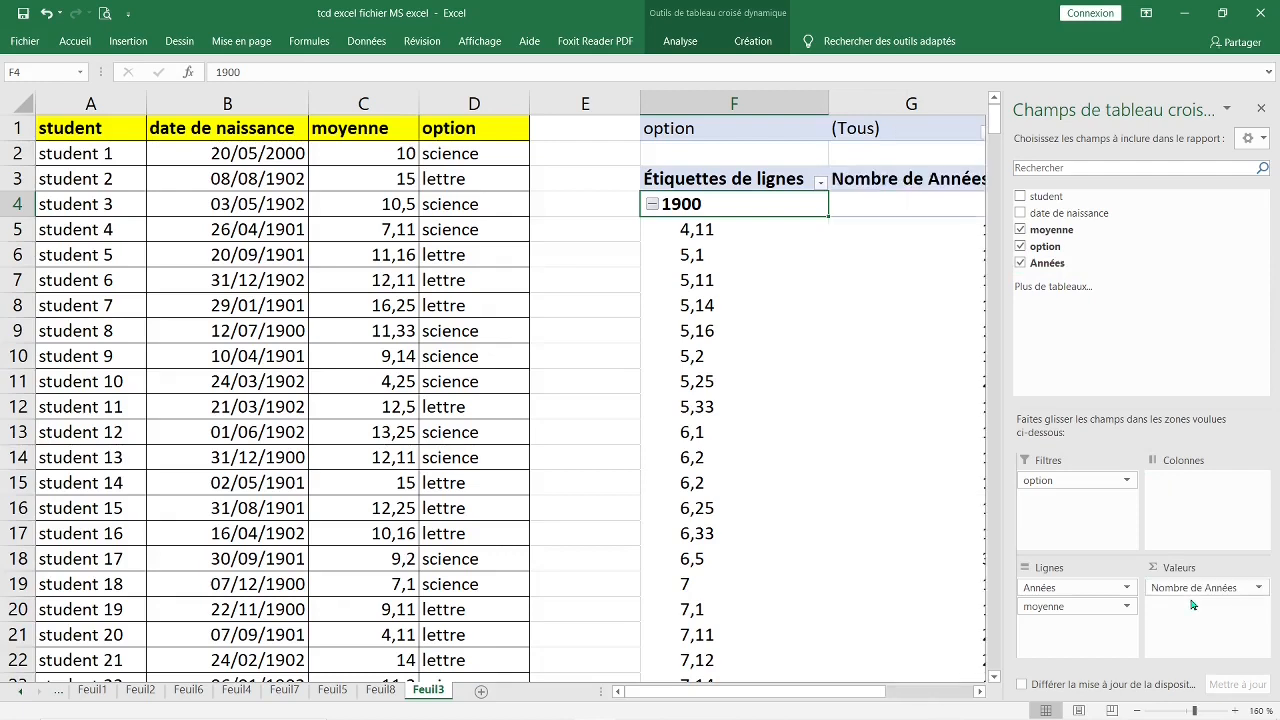
pyautogui.click(838, 357)
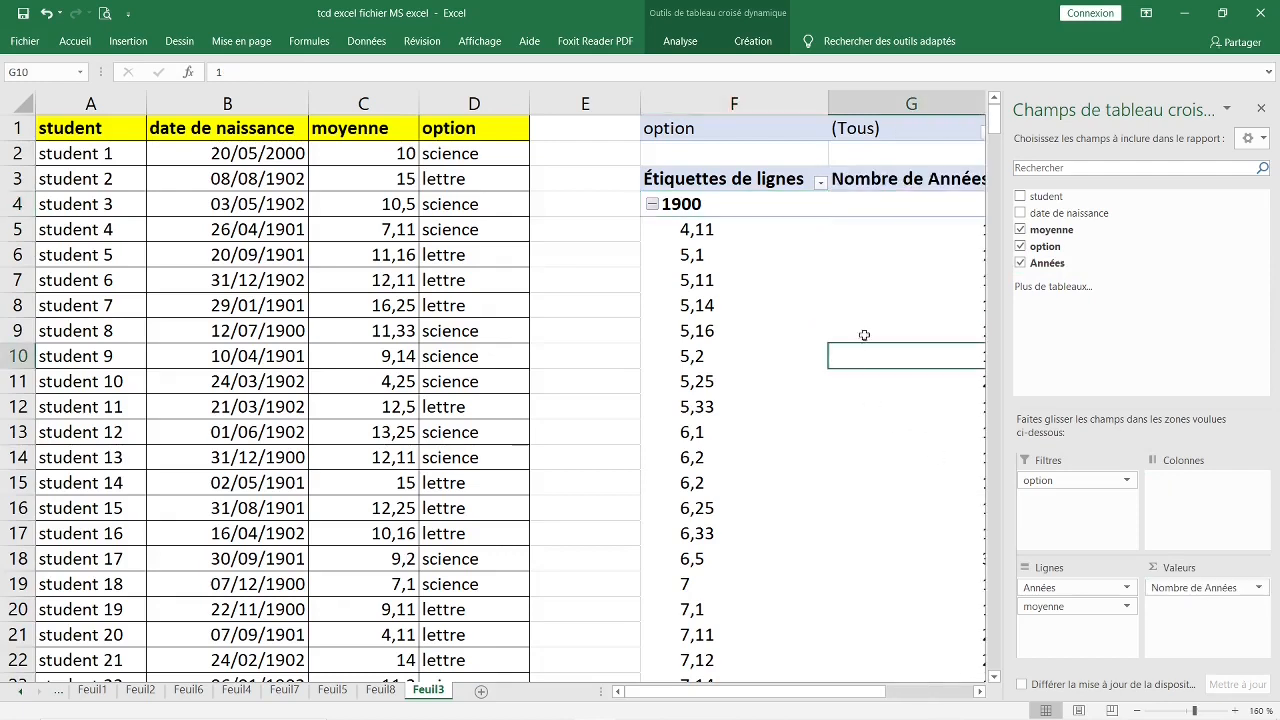
# Group the moyenne row labels from 4 to 20 in intervals of 2
pyautogui.click(634, 208)
pyautogui.click(730, 287)
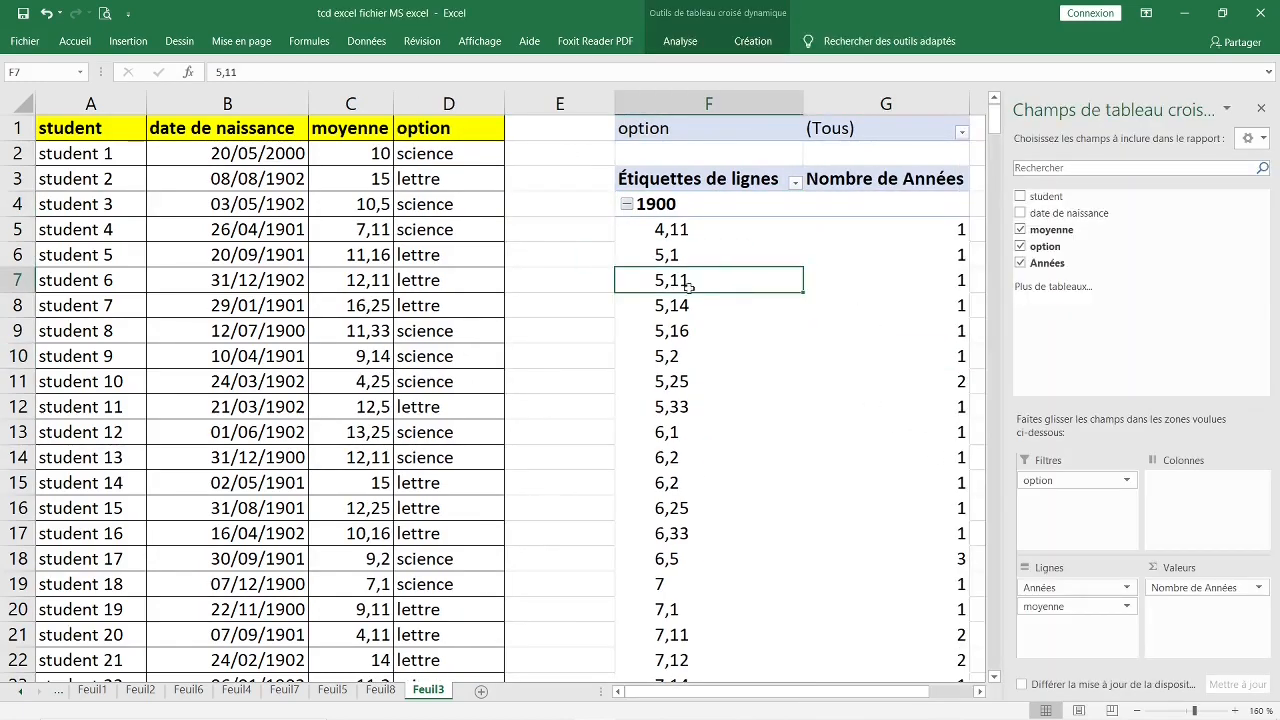
pyautogui.rightClick(675, 282)
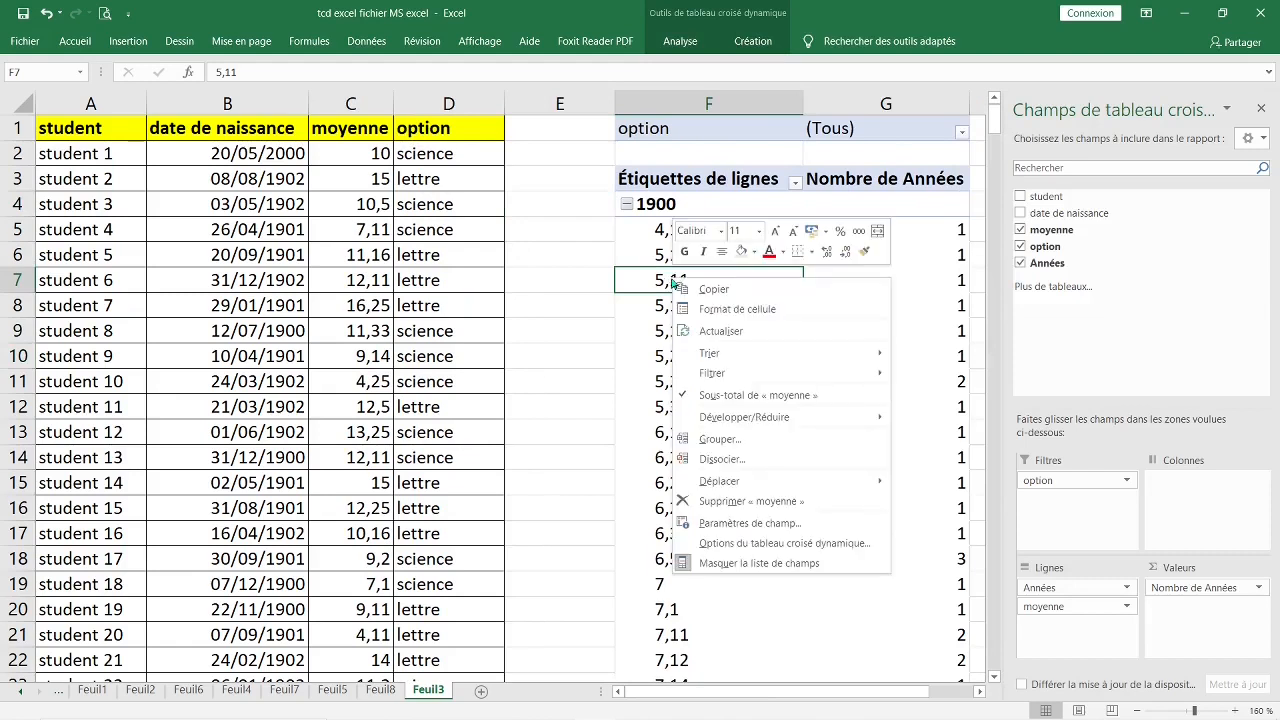
pyautogui.click(720, 439)
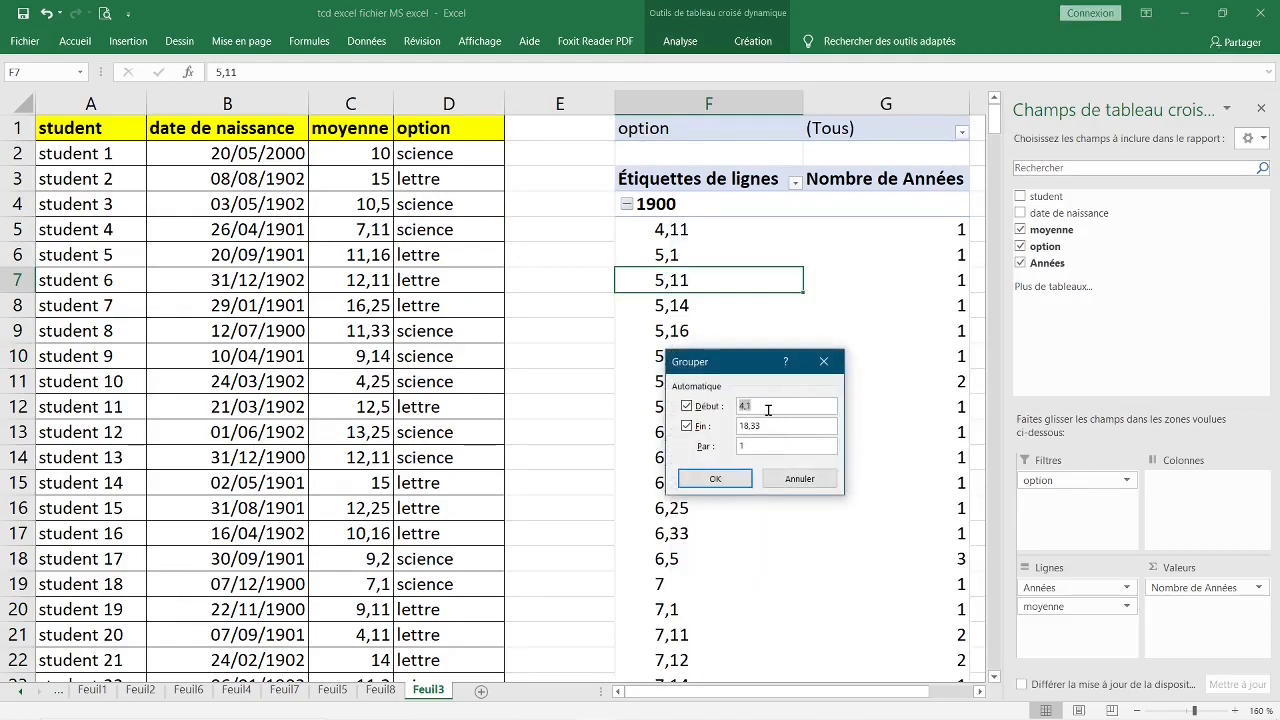
pyautogui.doubleClick(768, 412)
pyautogui.write('4')
pyautogui.moveTo(787, 424); pyautogui.dragTo(701, 433)
pyautogui.write('20')
pyautogui.press('Tab')
pyautogui.write('4')
pyautogui.click(738, 478)
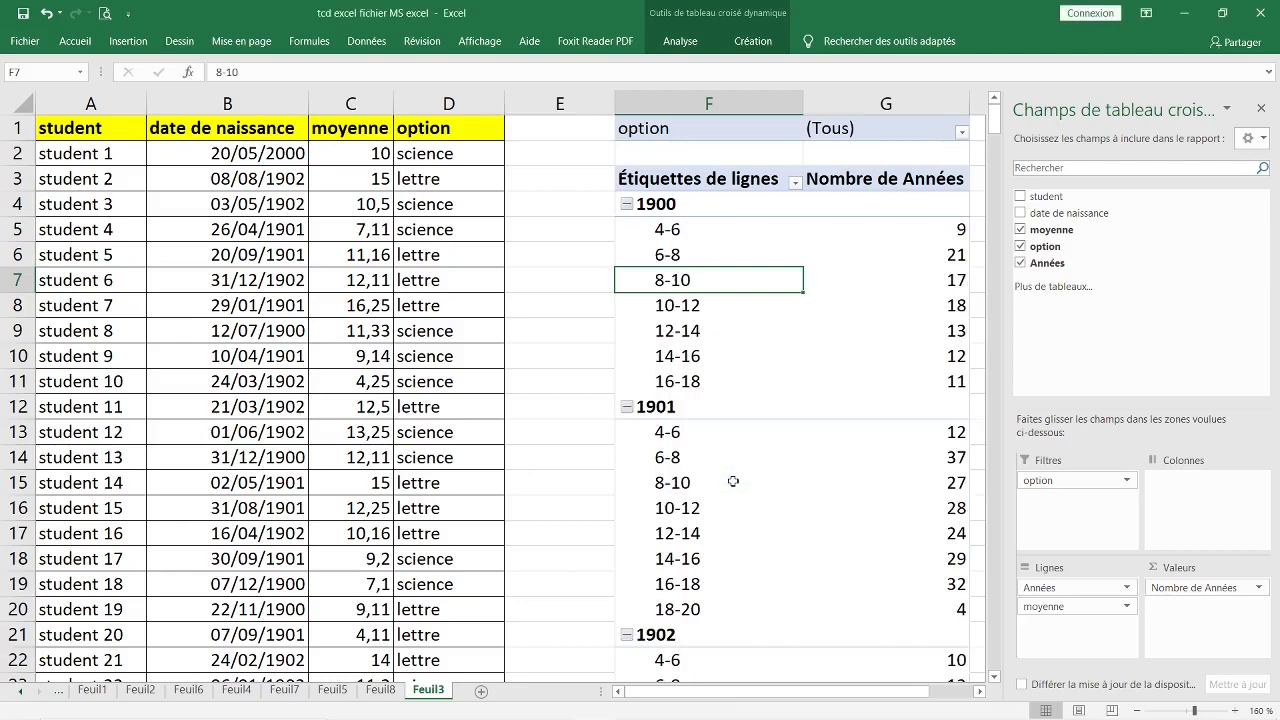
# Move the Années field from the pivot table's rows to its columns
pyautogui.click(560, 412)
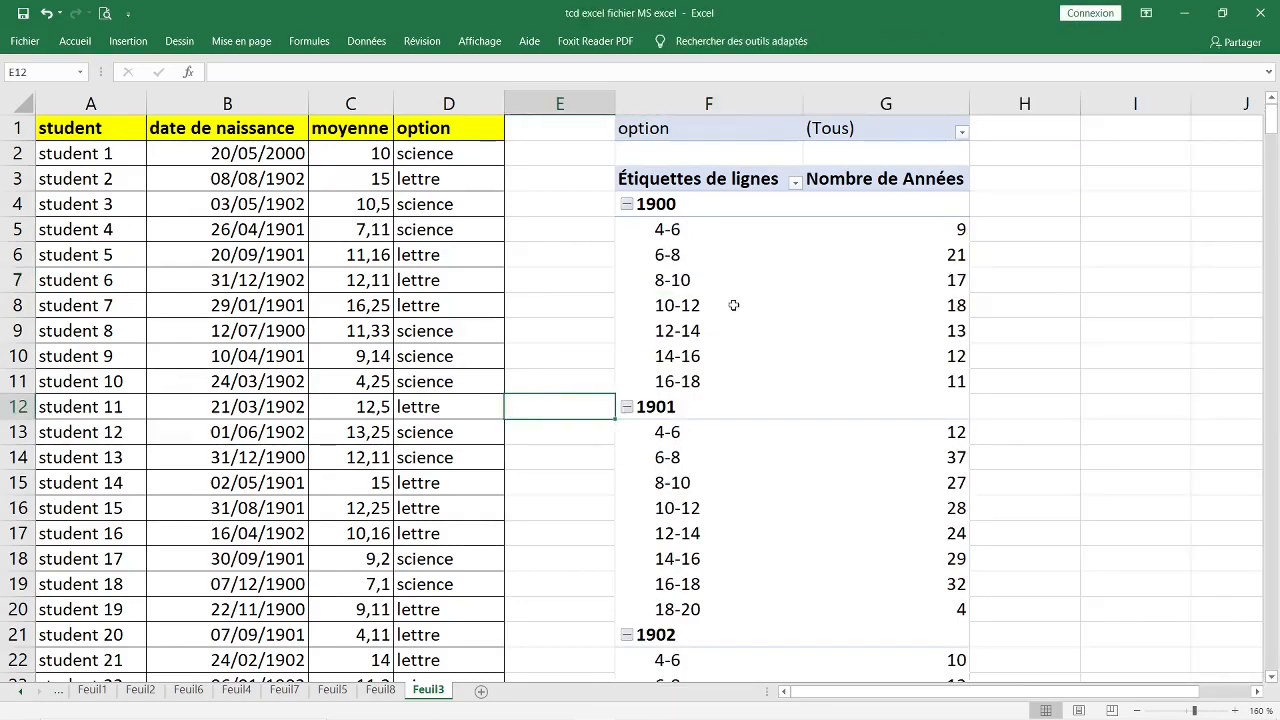
pyautogui.click(703, 272)
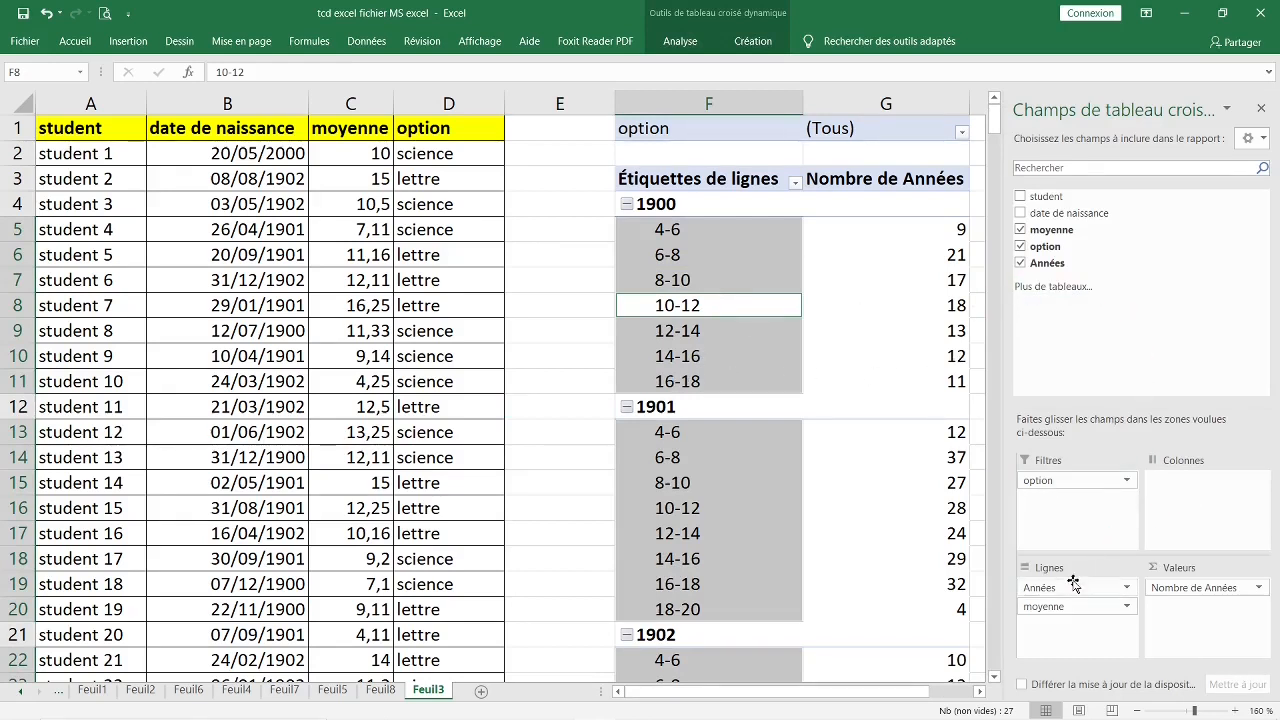
pyautogui.moveTo(1071, 588); pyautogui.dragTo(1203, 508)
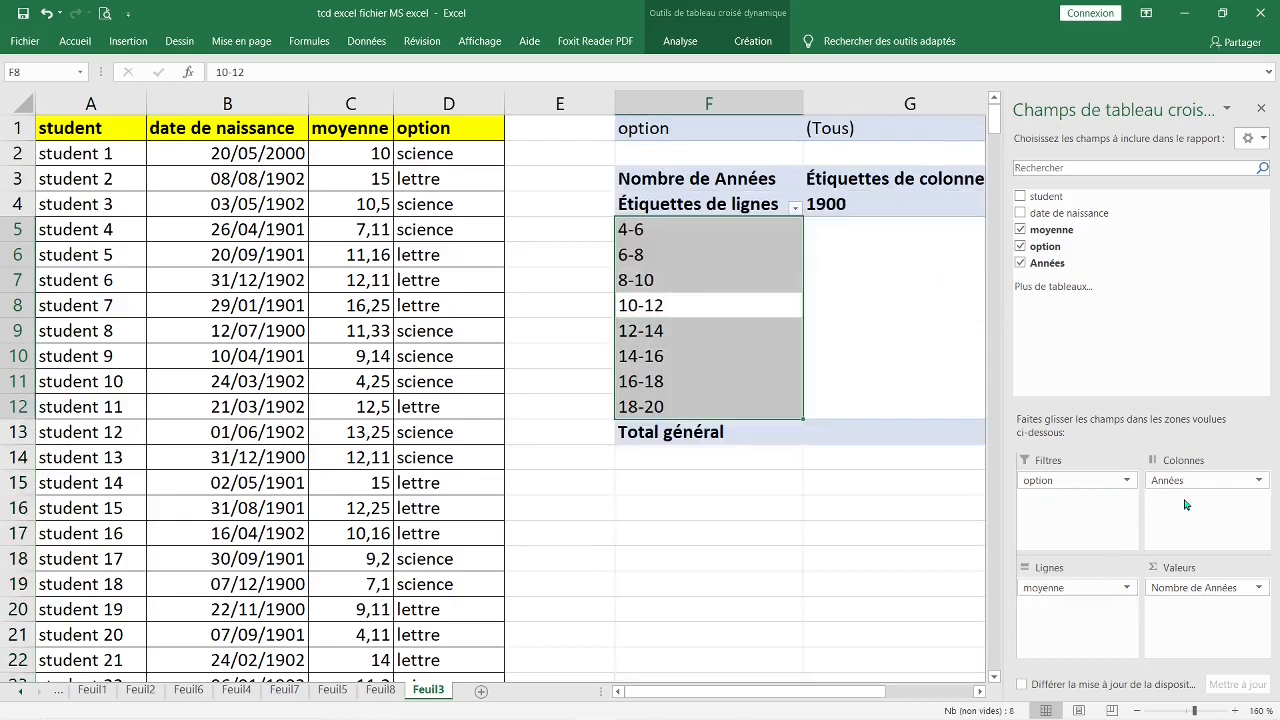
pyautogui.click(687, 515)
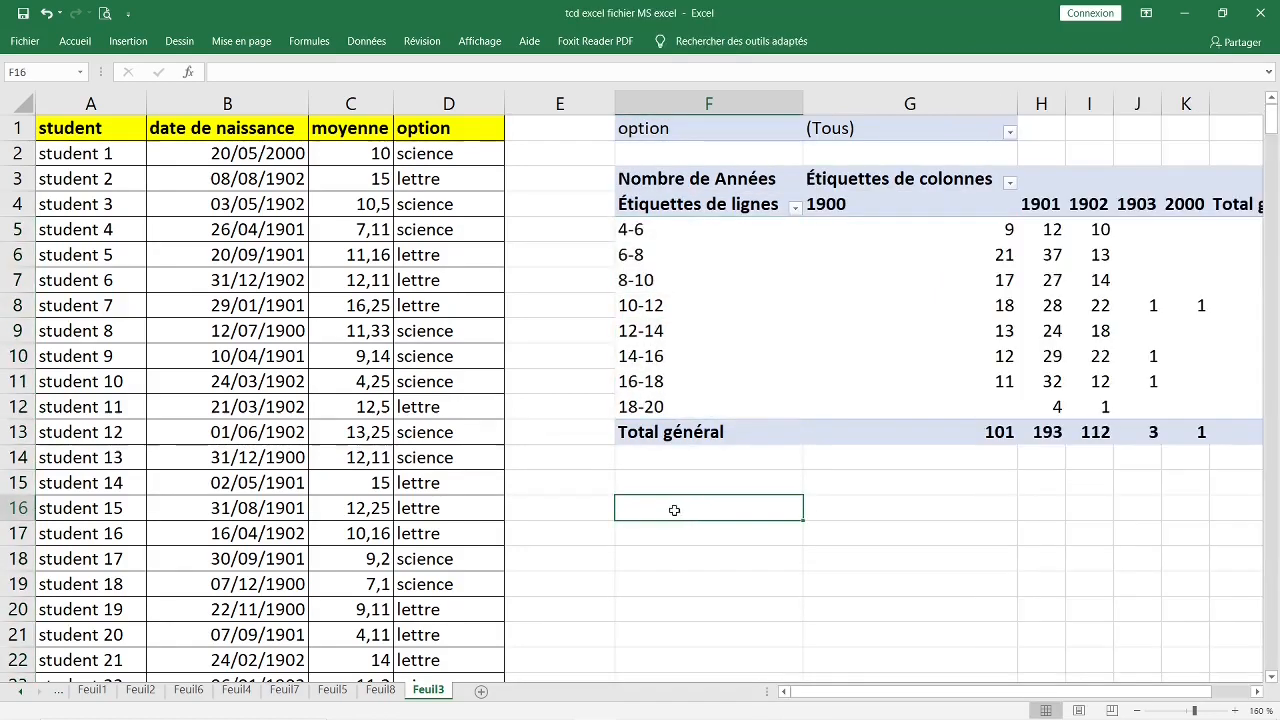
pyautogui.click(564, 500)
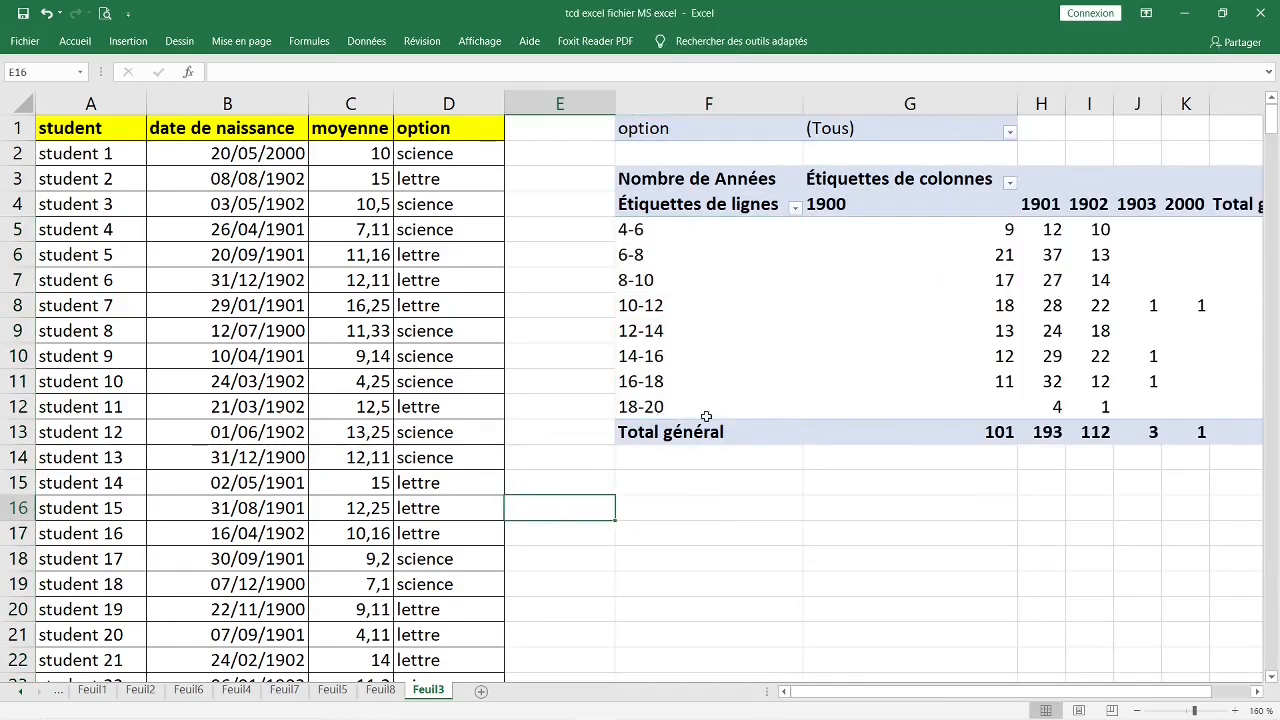
# Change the pivot table's report layout so its headers show the field names moyenne and Années
pyautogui.click(891, 225)
pyautogui.click(752, 41)
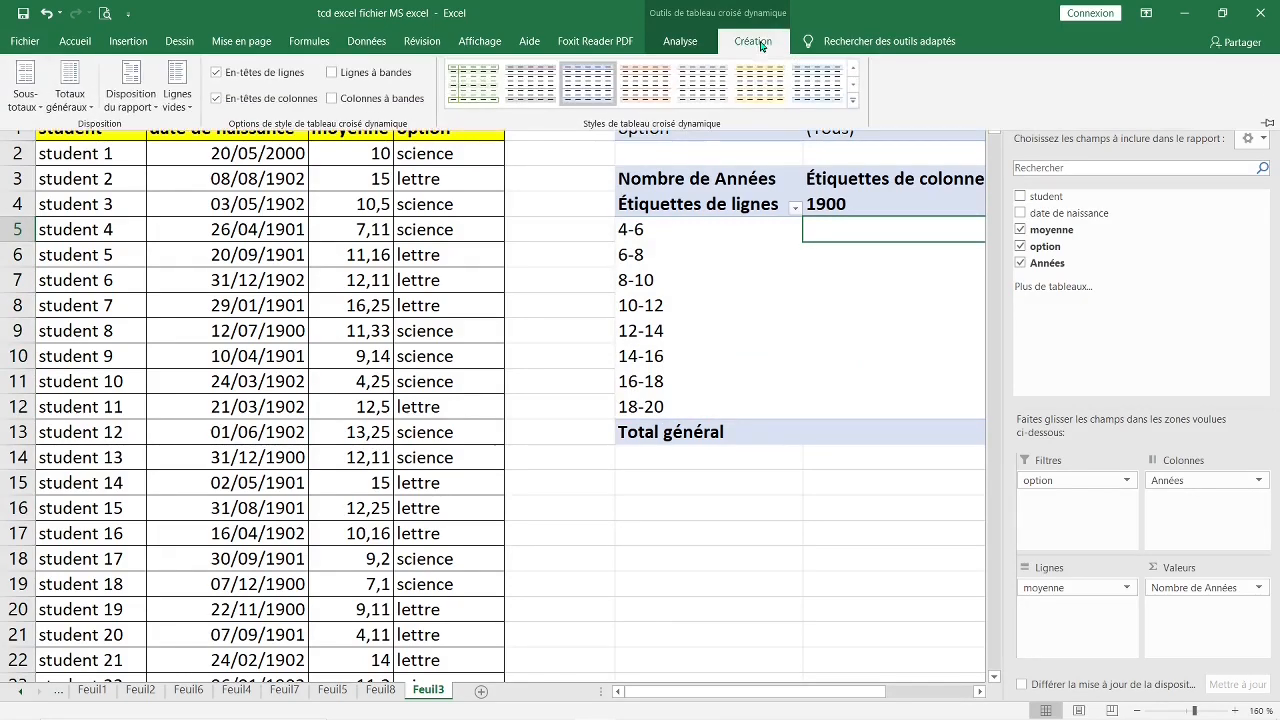
pyautogui.click(131, 88)
pyautogui.click(188, 210)
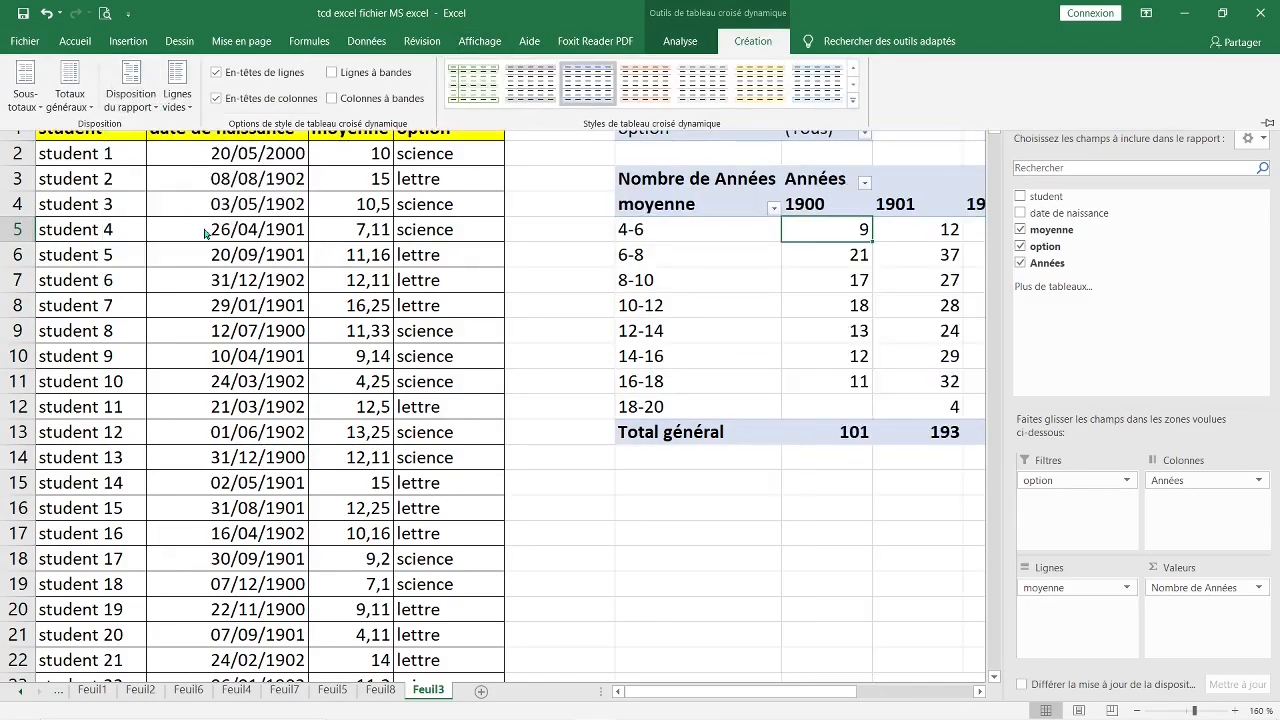
pyautogui.click(696, 513)
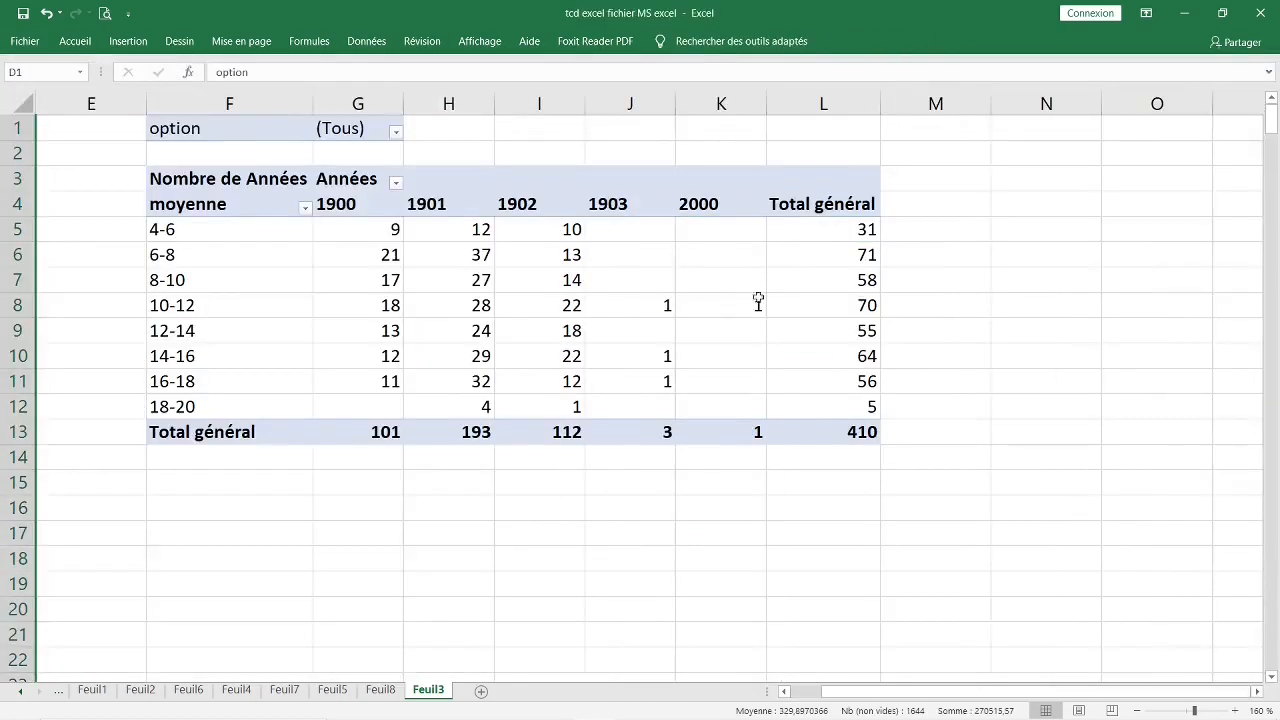
# Extract the records behind the 1900 column's grand total onto a new detail sheet
pyautogui.click(757, 300)
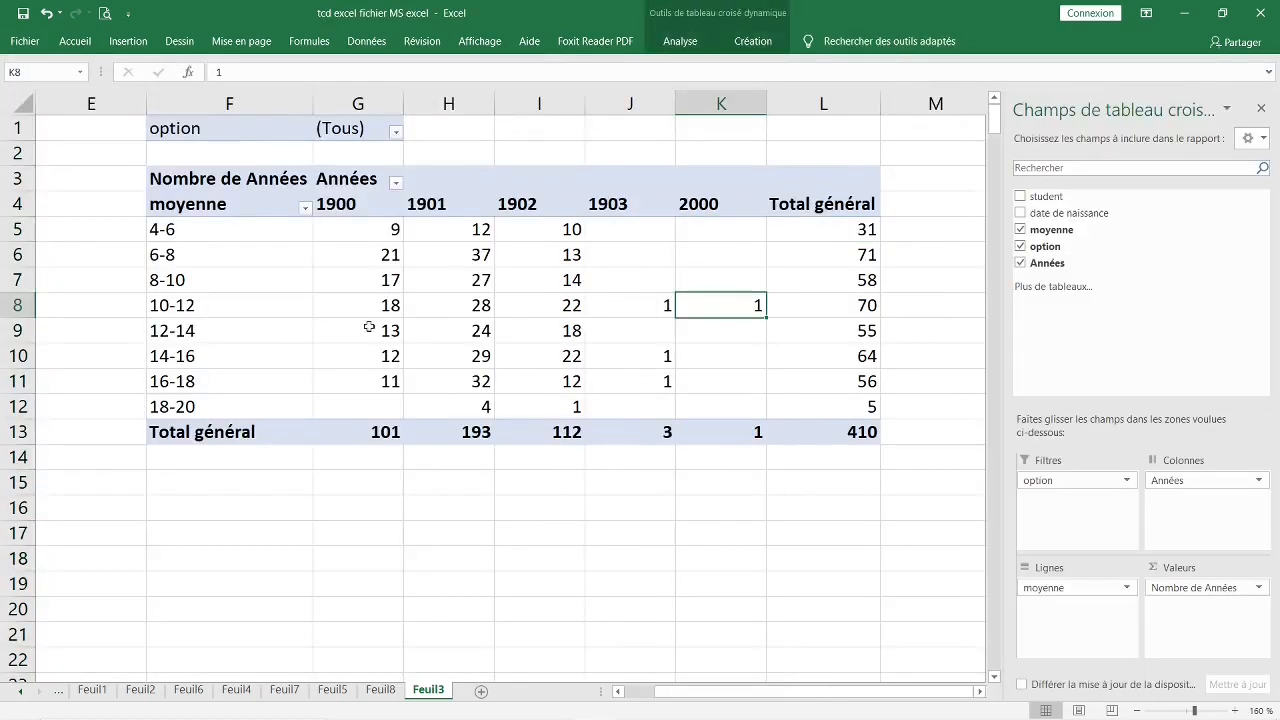
pyautogui.click(369, 327)
pyautogui.click(731, 485)
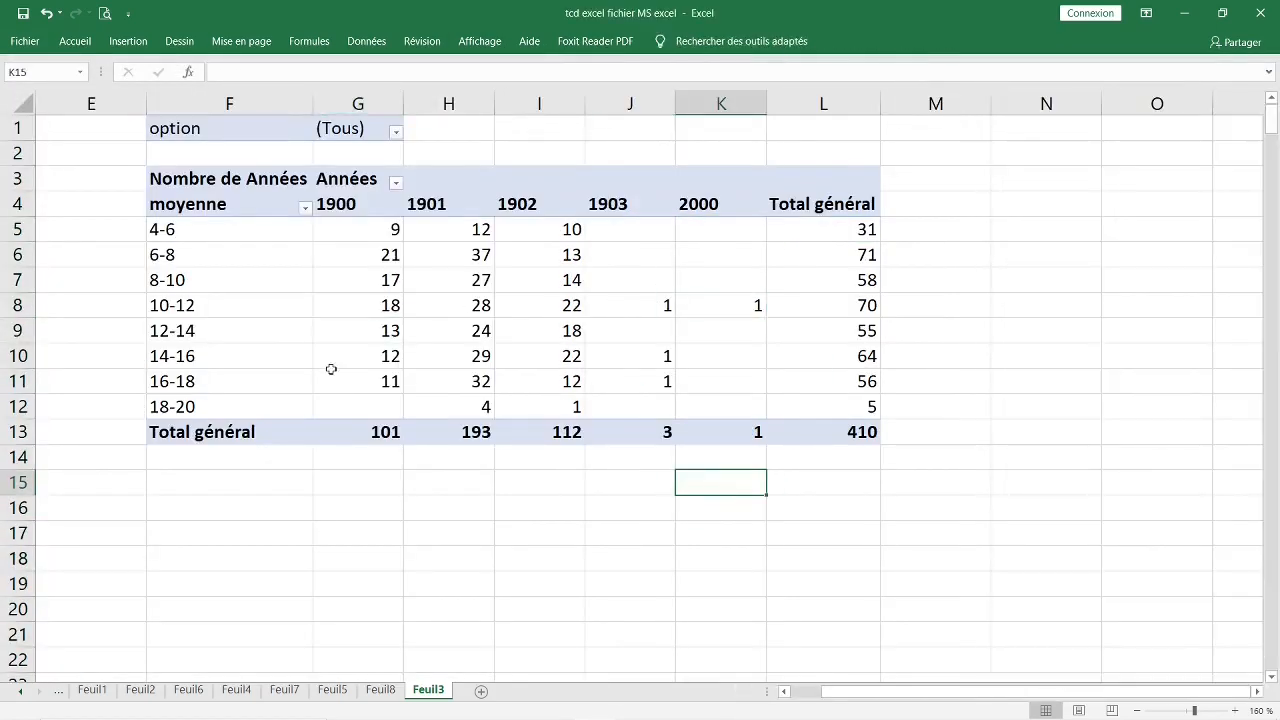
pyautogui.click(849, 432)
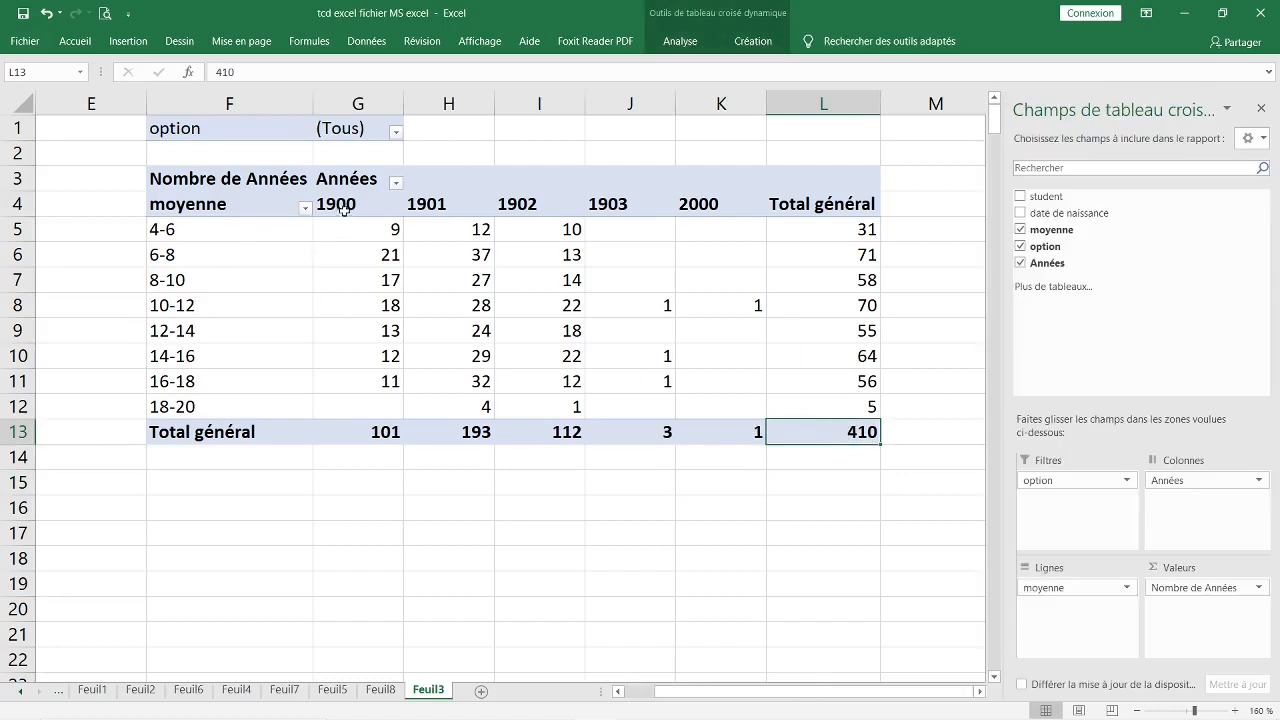
pyautogui.click(378, 431)
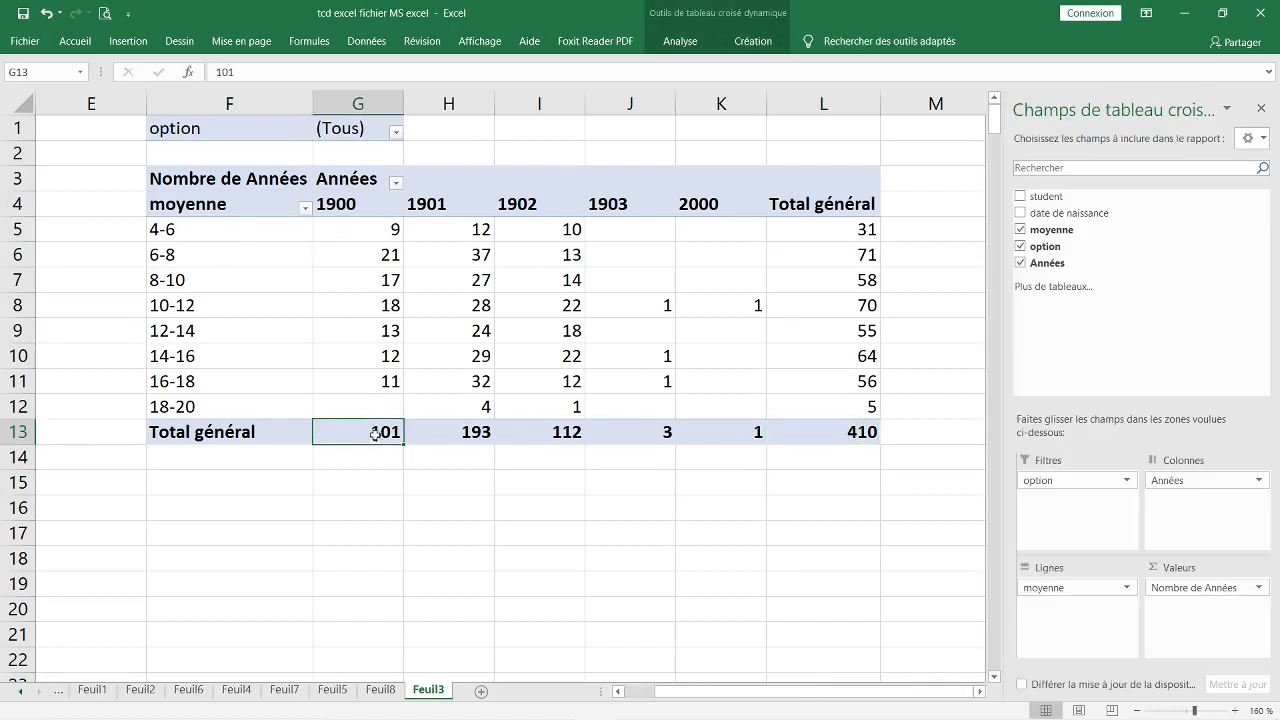
pyautogui.doubleClick(366, 432)
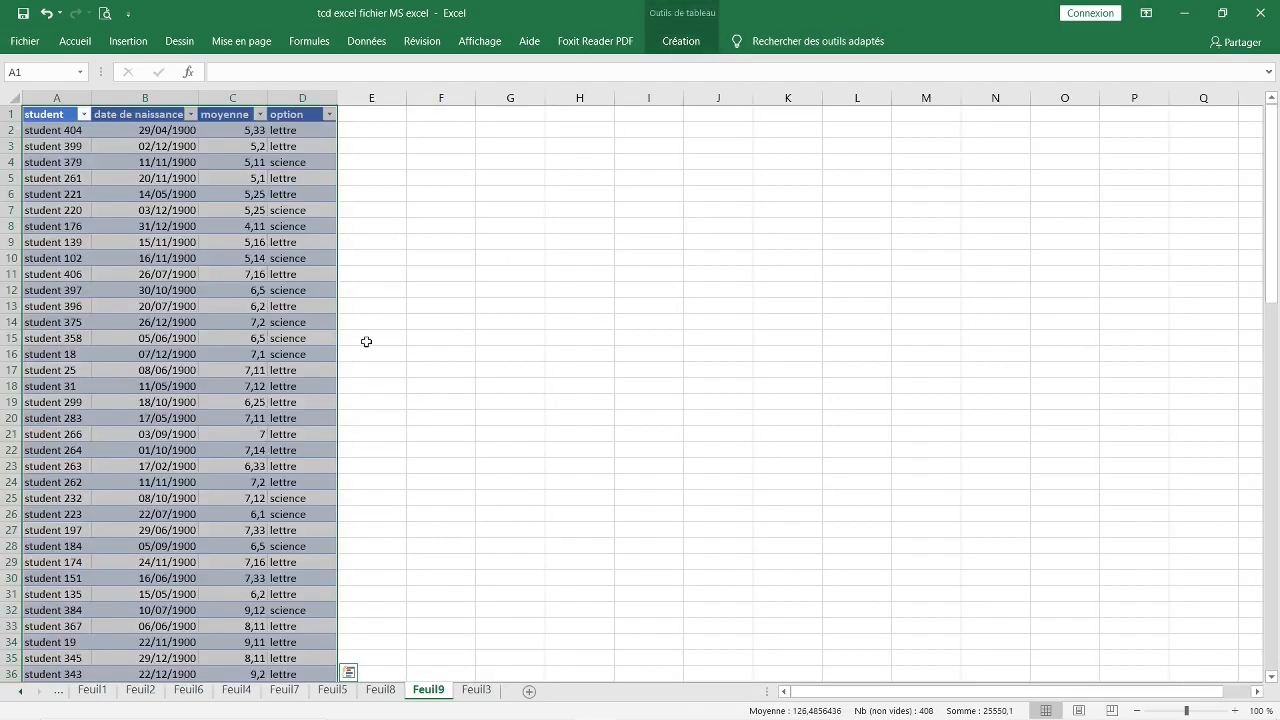
# Return to the pivot table on Feuil3 and extract the records behind the 1901 column's grand total onto a new detail sheet
pyautogui.click(484, 691)
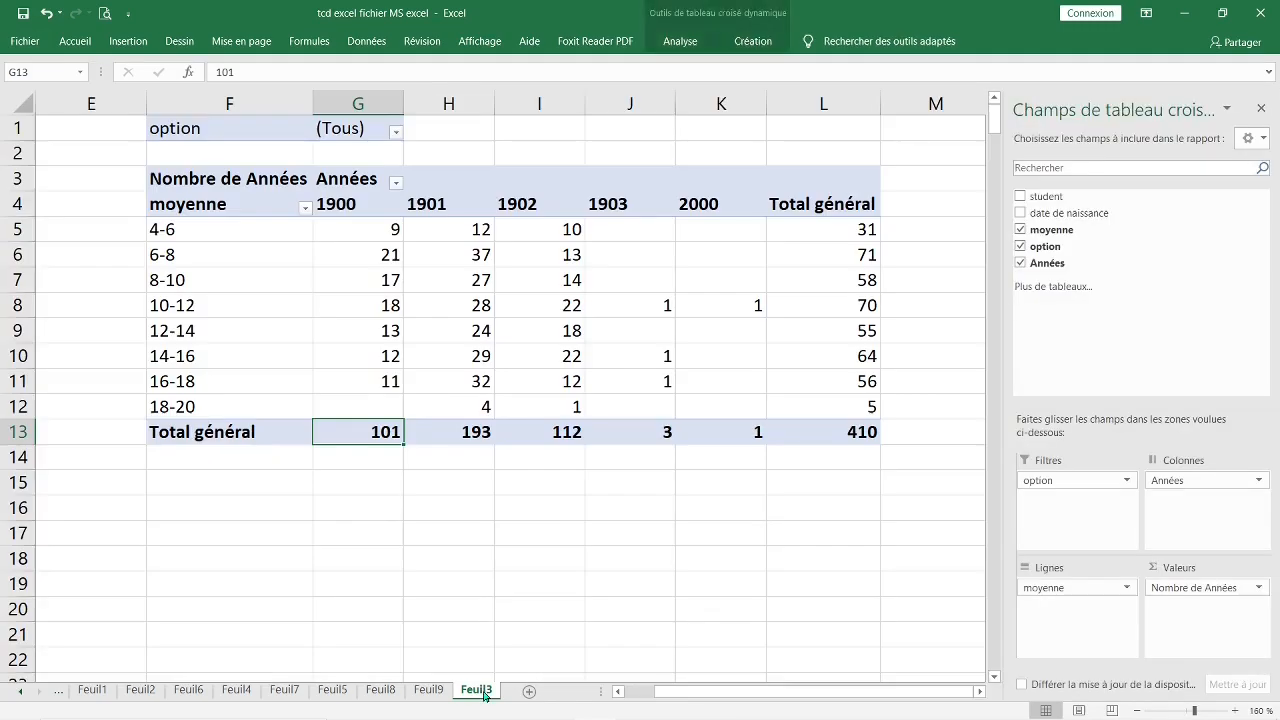
pyautogui.click(480, 430)
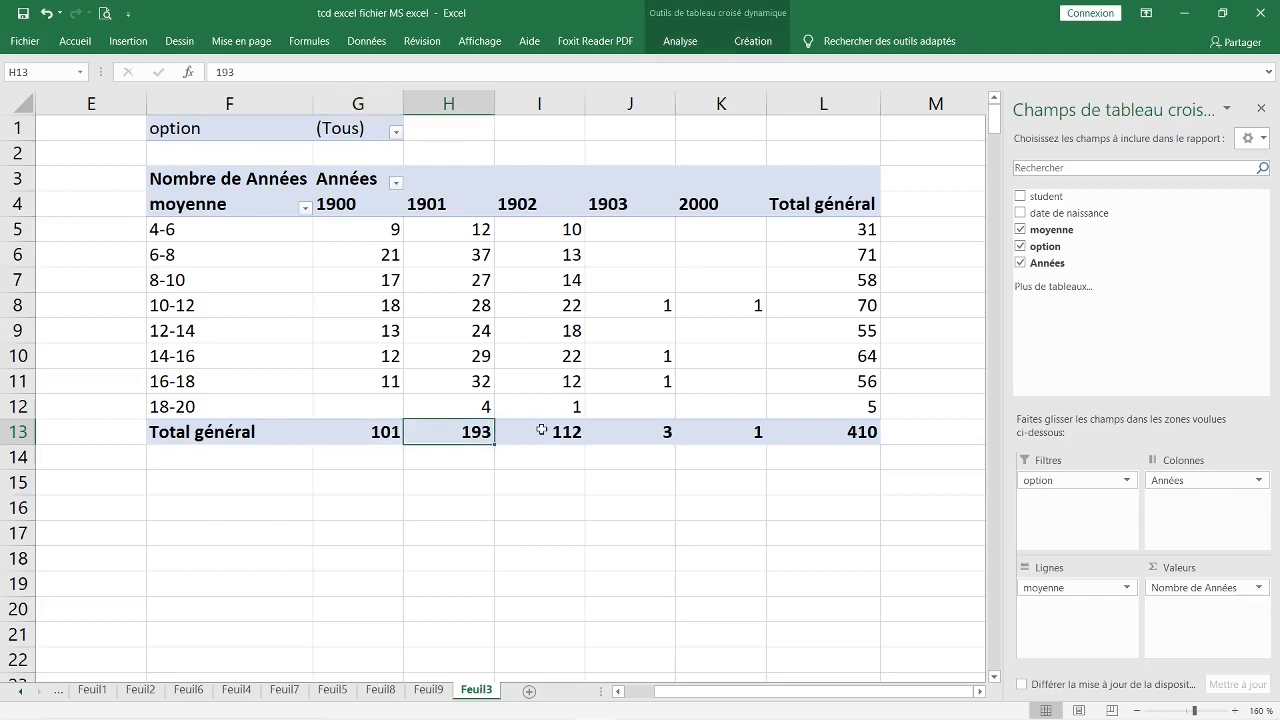
pyautogui.doubleClick(450, 433)
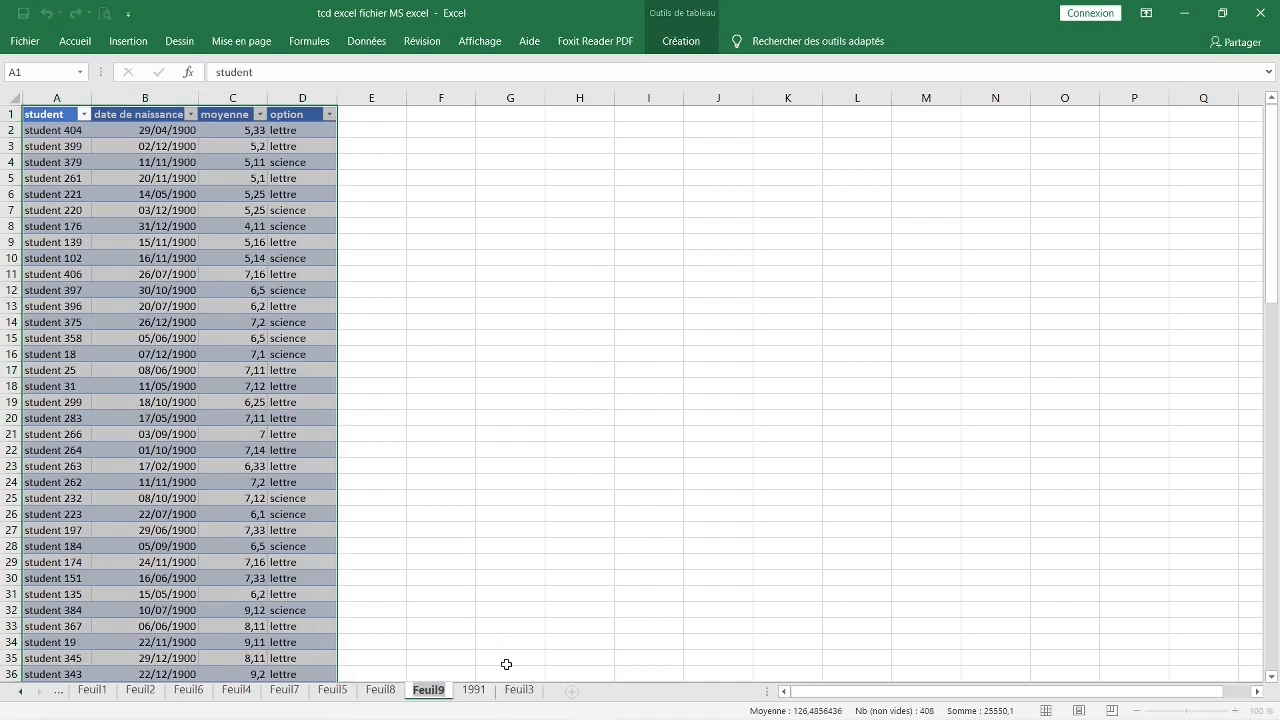
# Rename the detail sheet of the 1900 records as 1900 and the detail sheet of the 1901 records as 1991
pyautogui.write('1900')
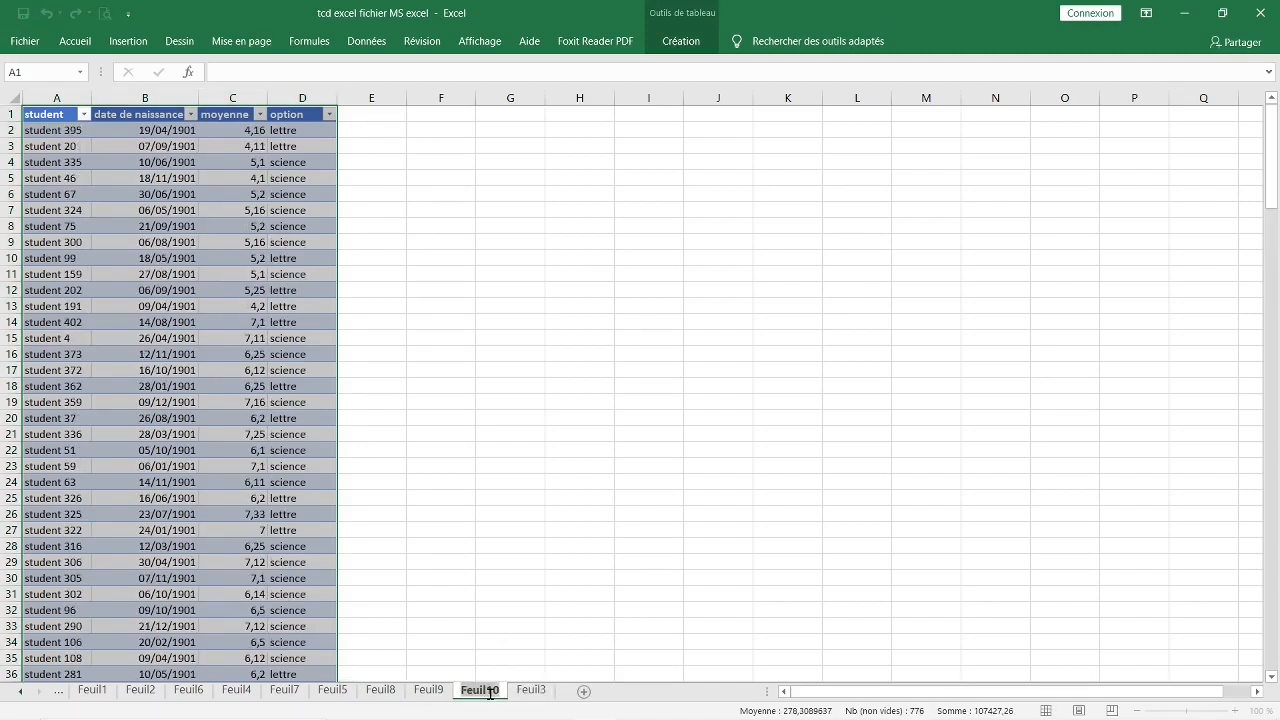
pyautogui.doubleClick(490, 691)
pyautogui.write('1991')
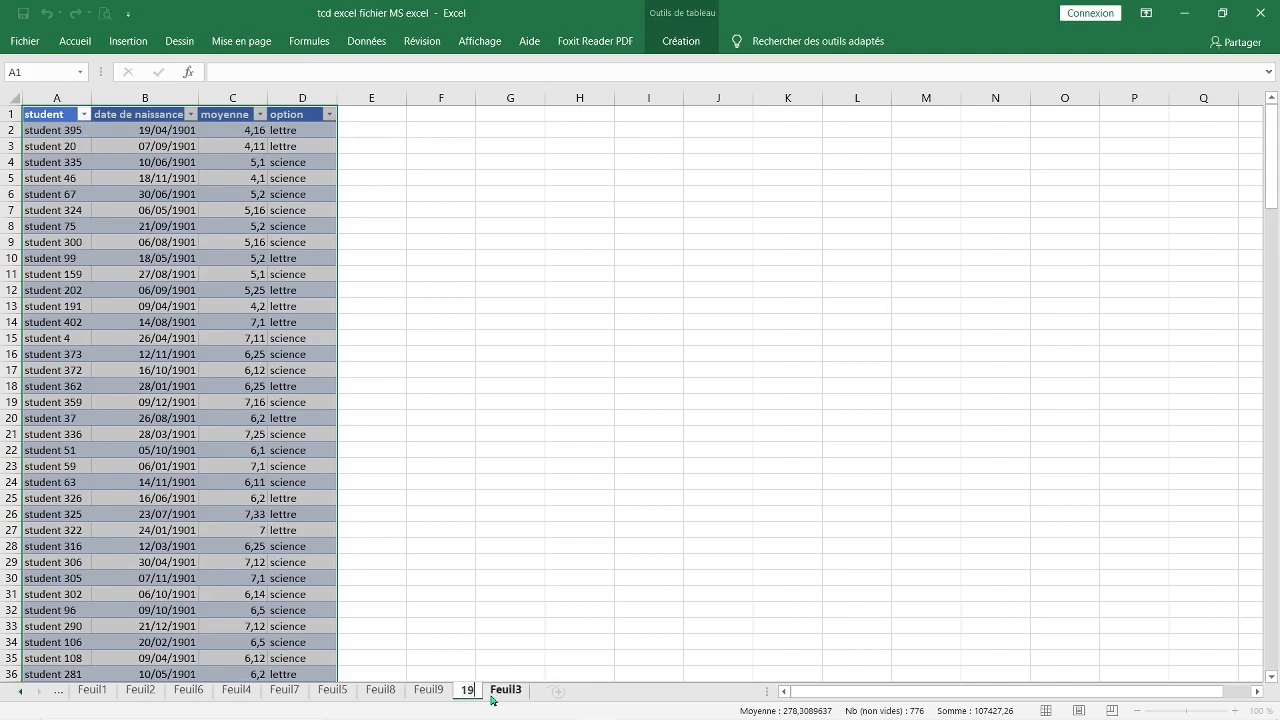
# Go back to the pivot table on Feuil3 and extract the records behind the 1902 column's grand total onto a new detail sheet
pyautogui.click(517, 690)
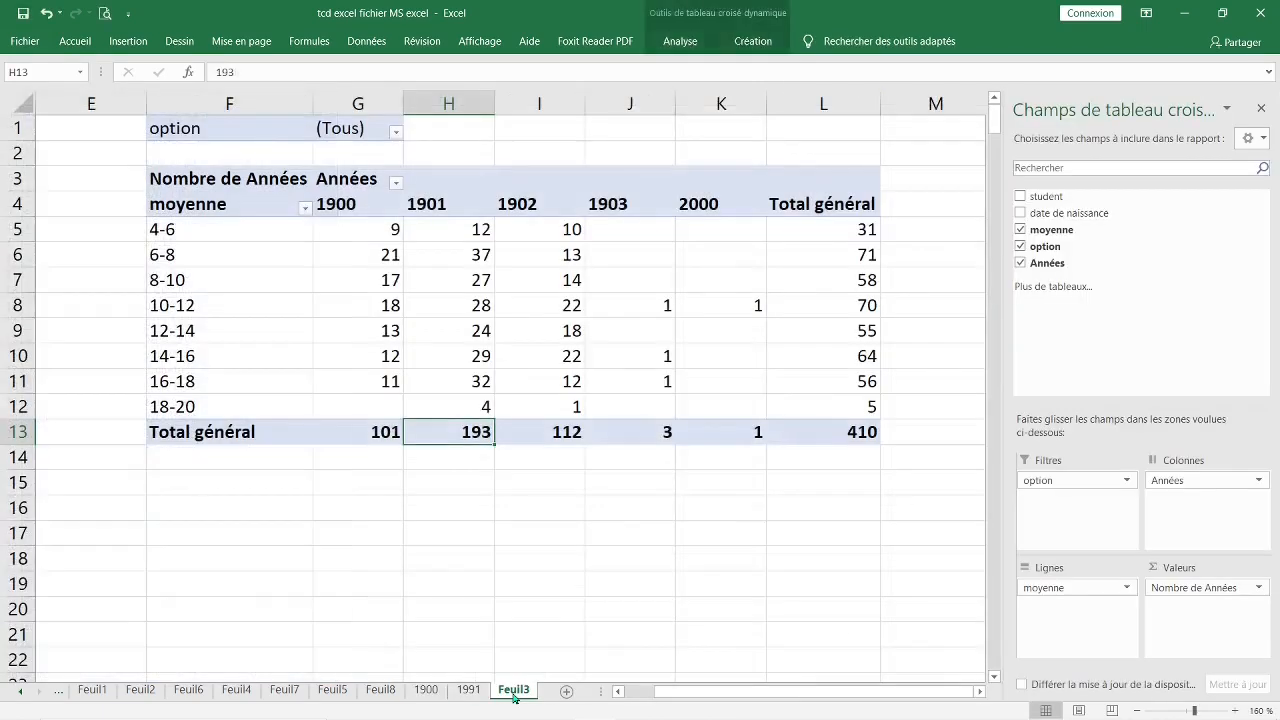
pyautogui.click(558, 452)
pyautogui.click(555, 434)
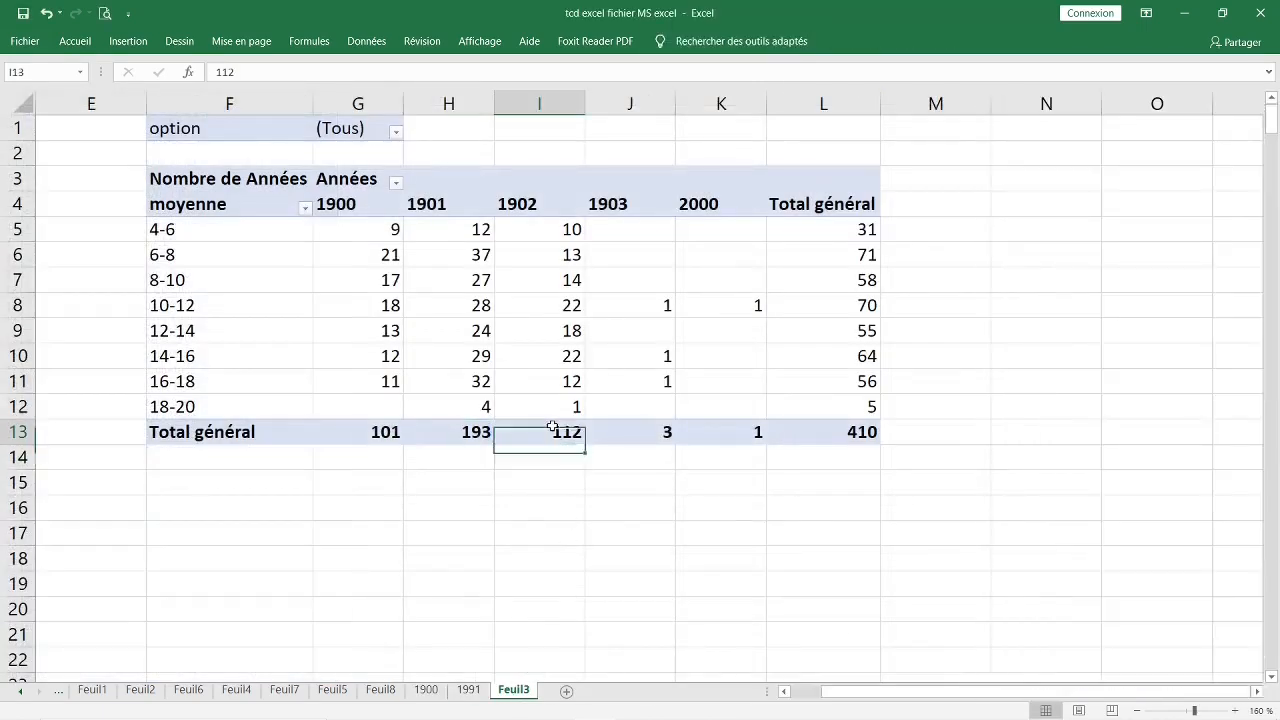
pyautogui.doubleClick(553, 432)
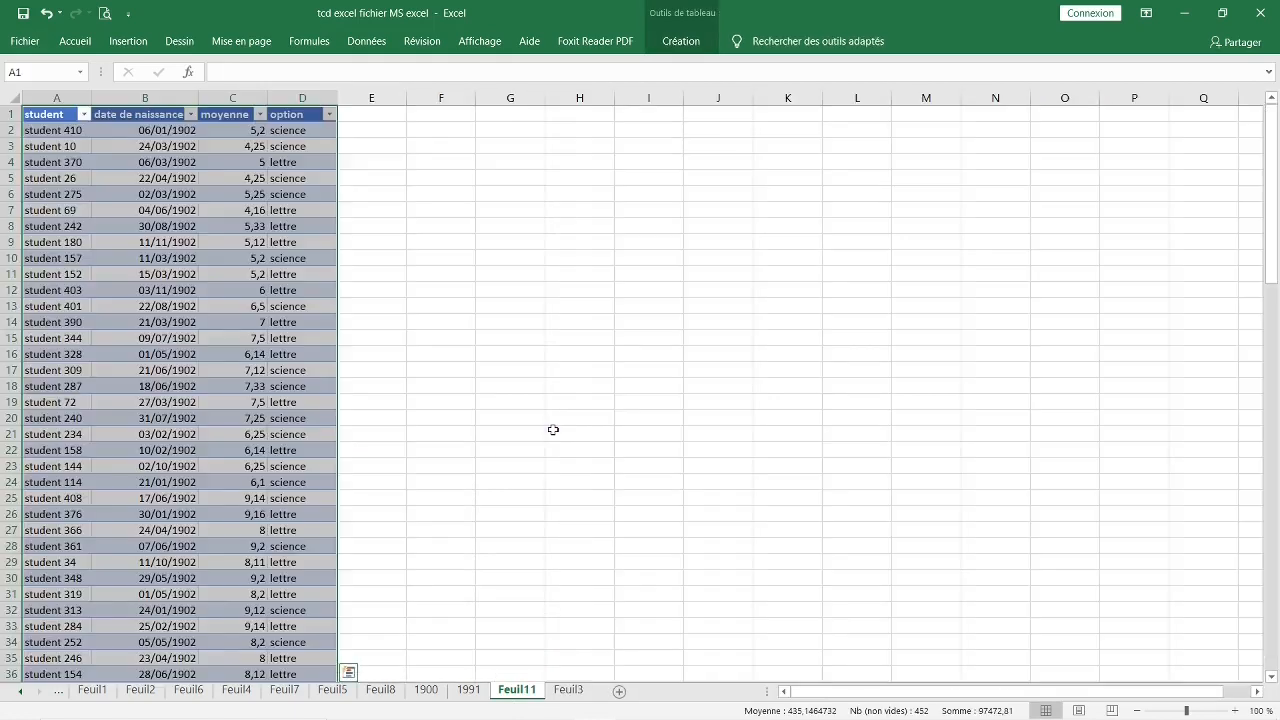
# Rename the detail sheet of the 1902 records as 1992 and return to the pivot table sheet Feuil3
pyautogui.doubleClick(514, 690)
pyautogui.write('1902')
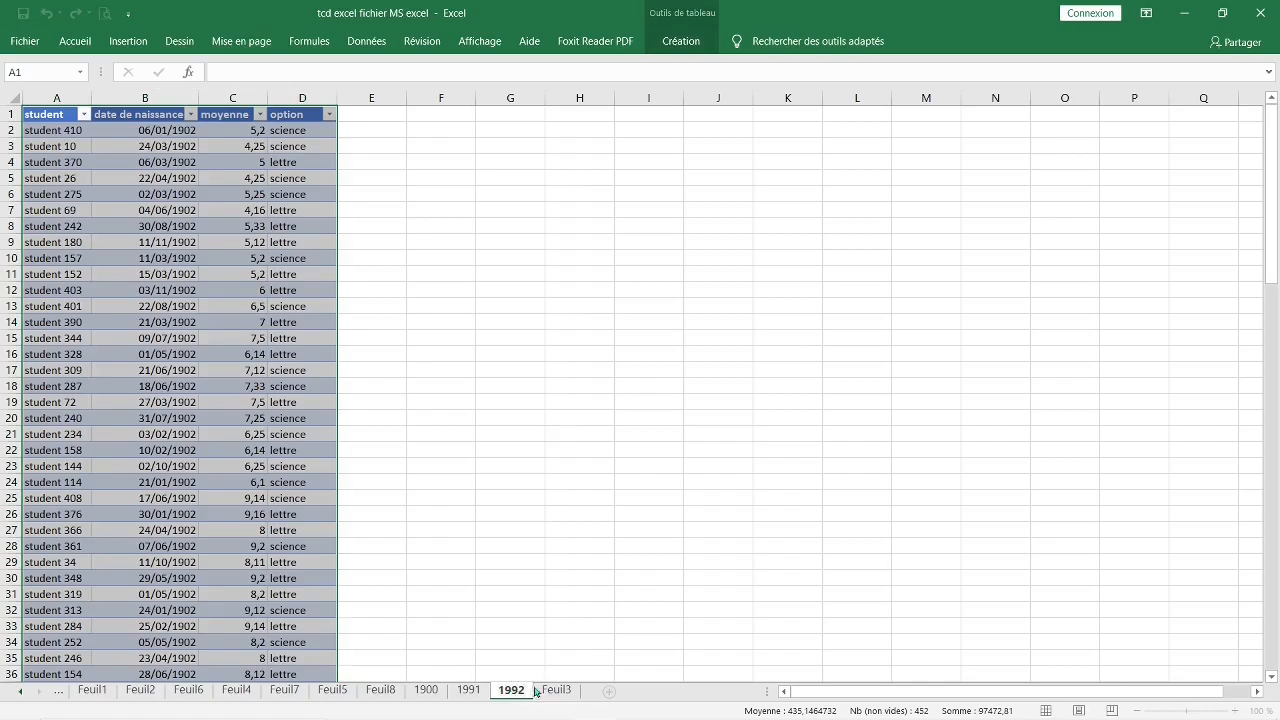
pyautogui.click(556, 690)
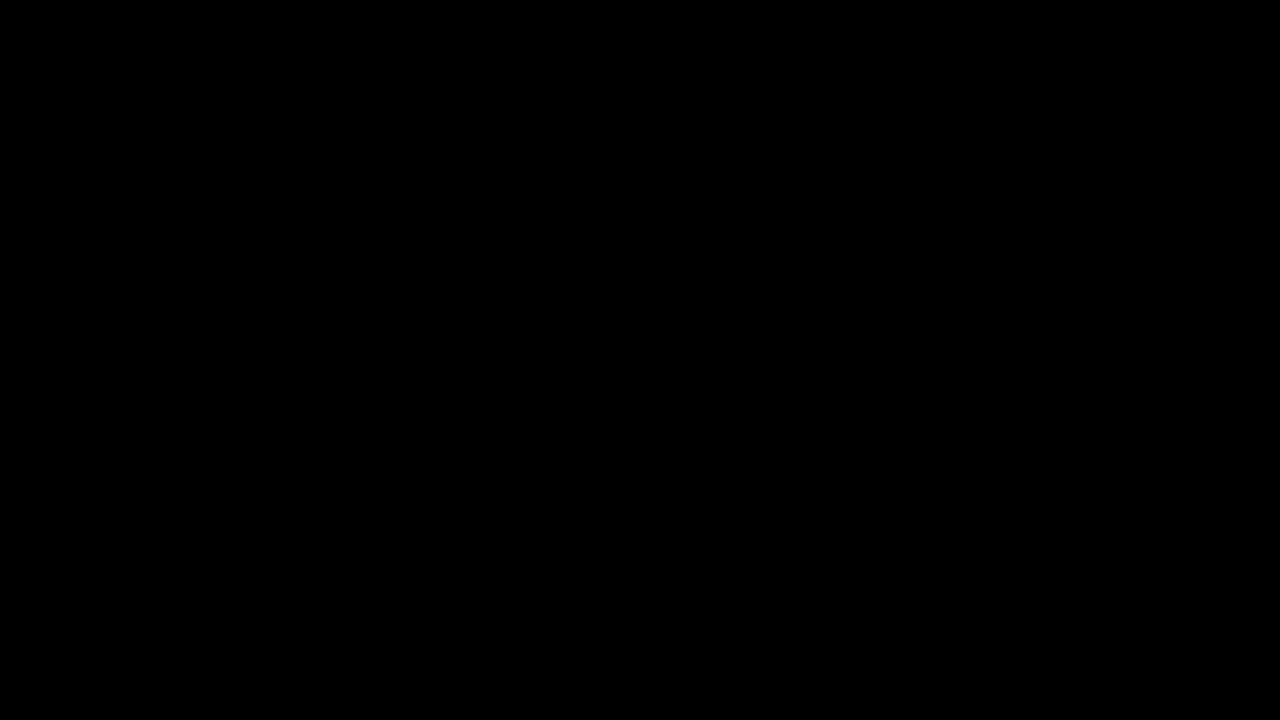